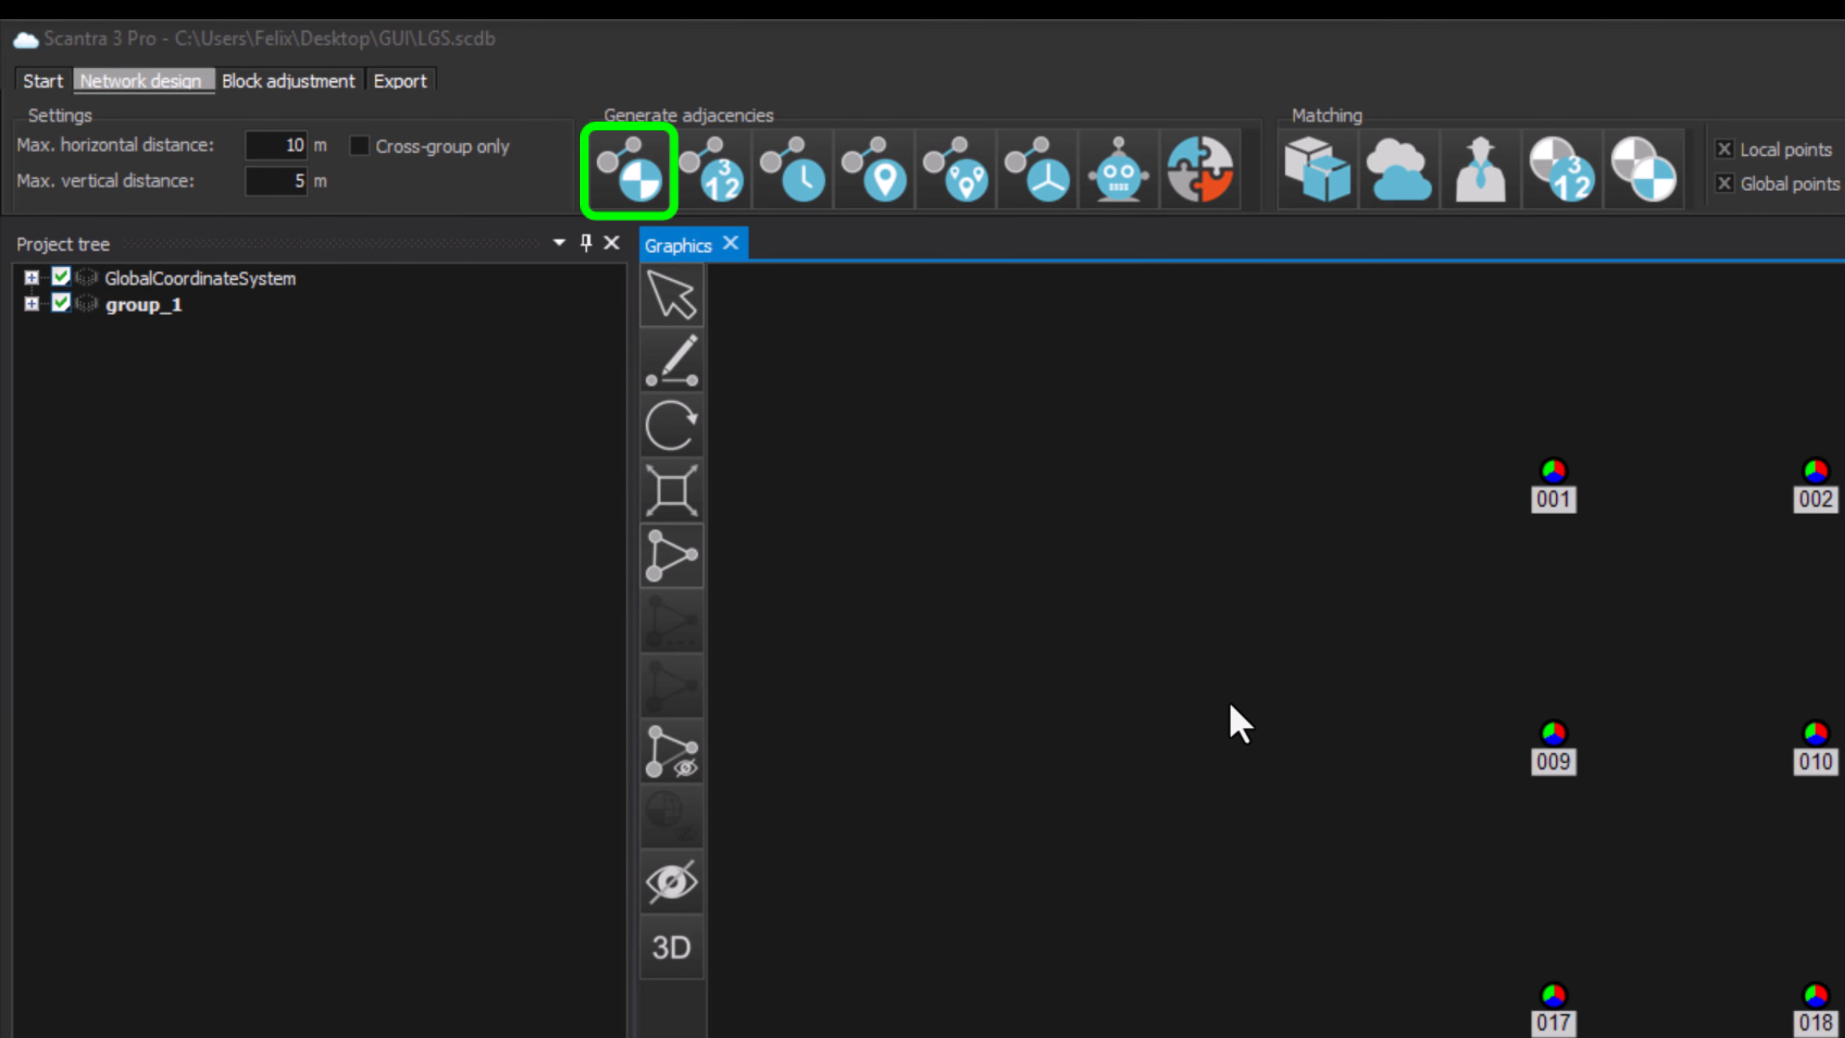
Step: Generate adjacencies from point identities and move station 002 slightly below the first row of stations
left_click(632, 182)
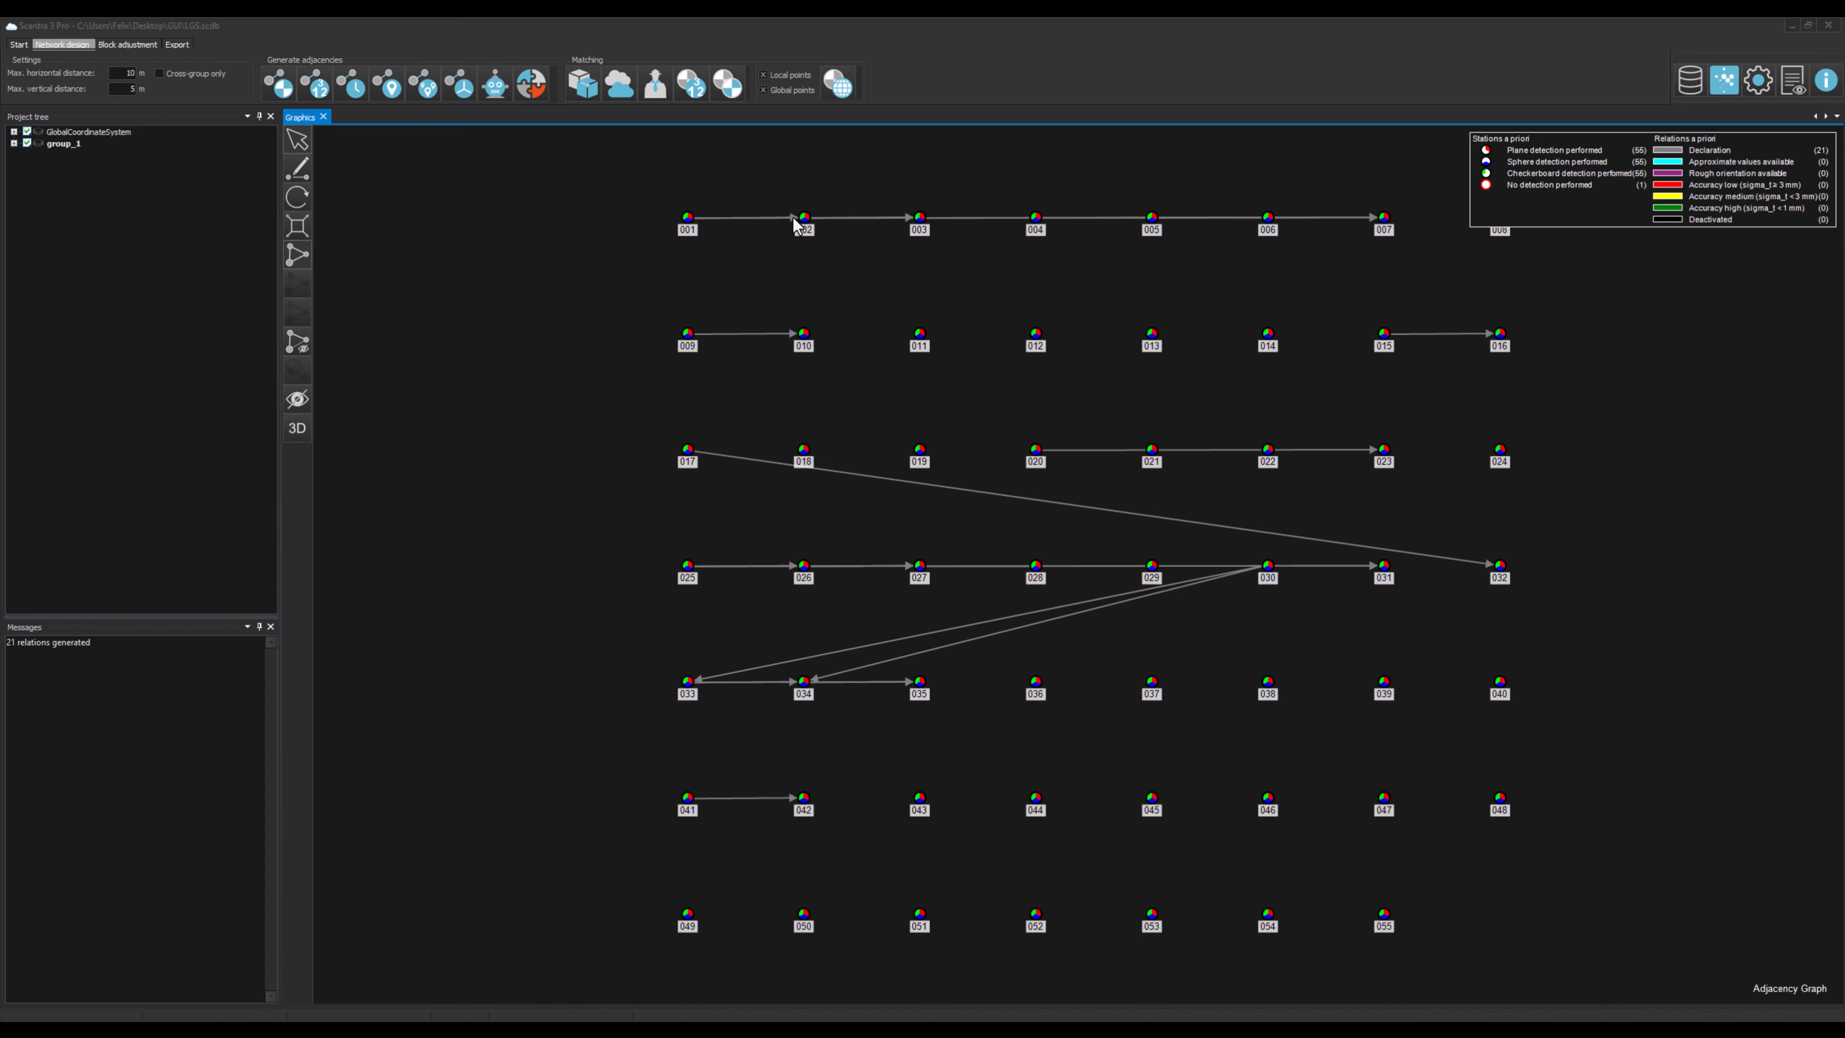
left_click_drag(803, 218, 808, 263)
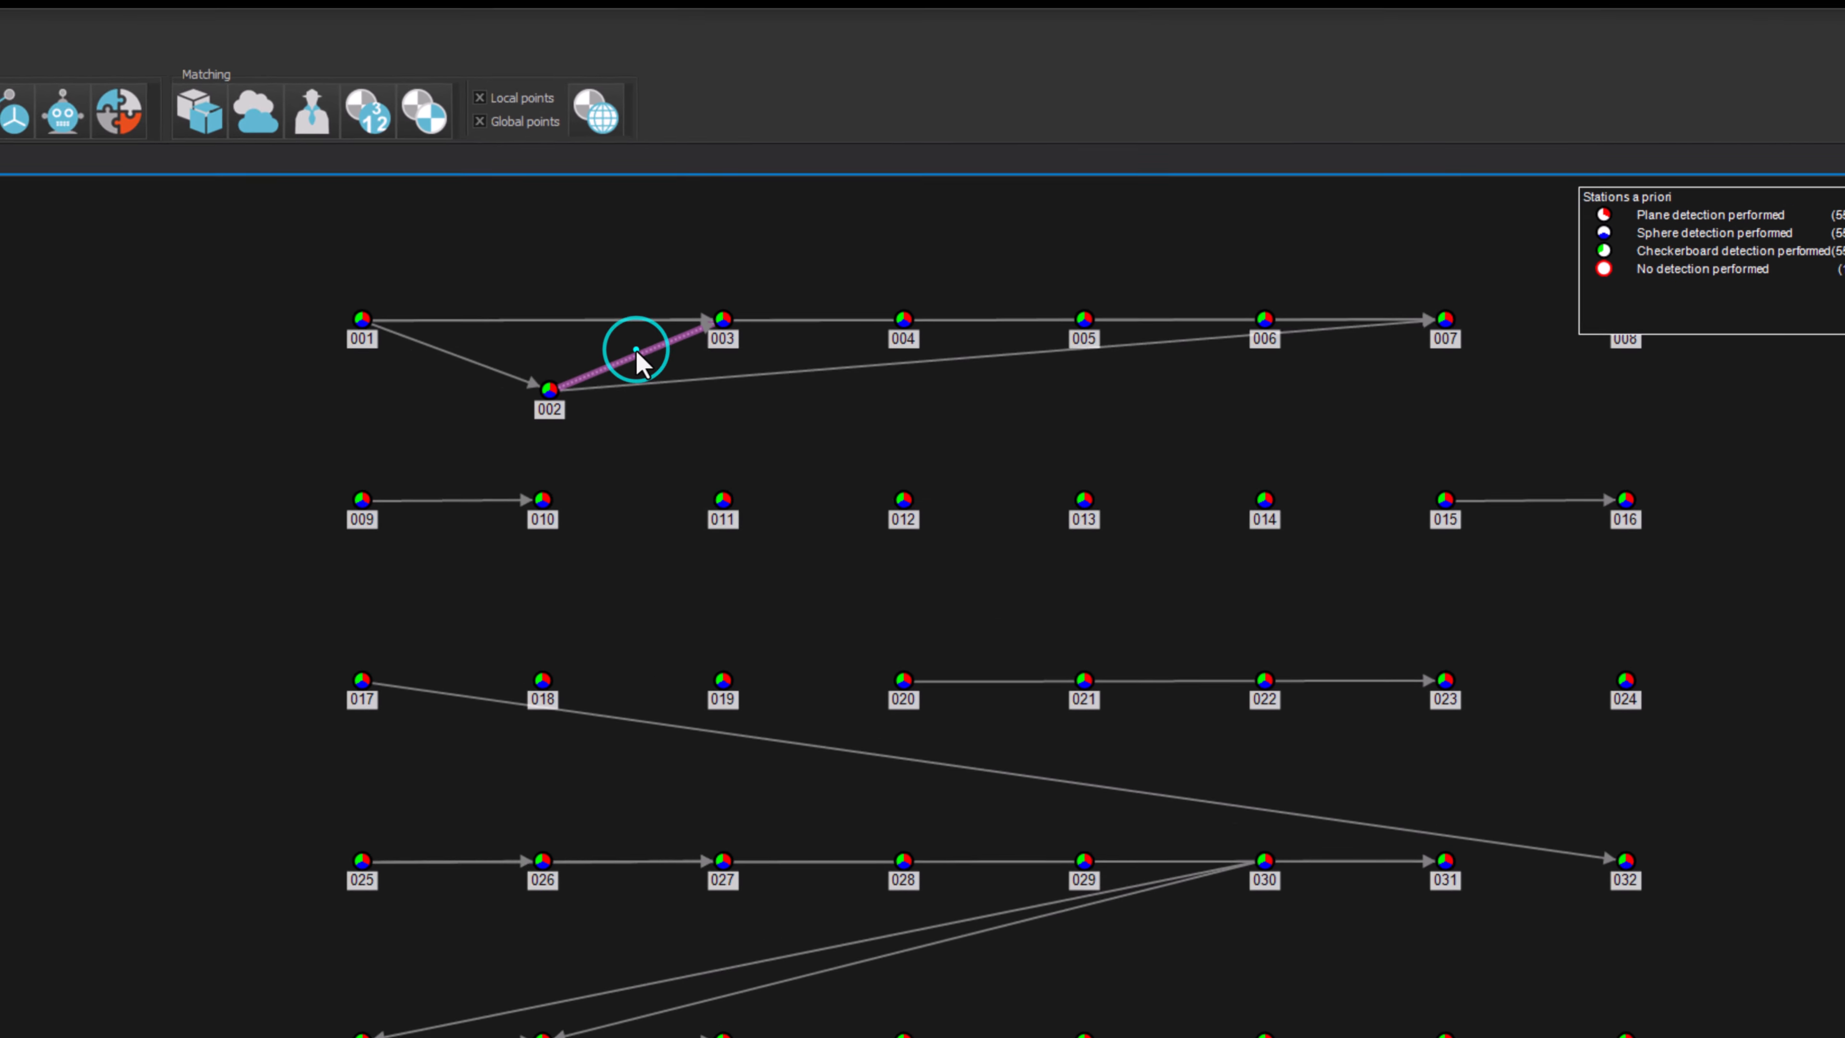
mouse_move(867, 245)
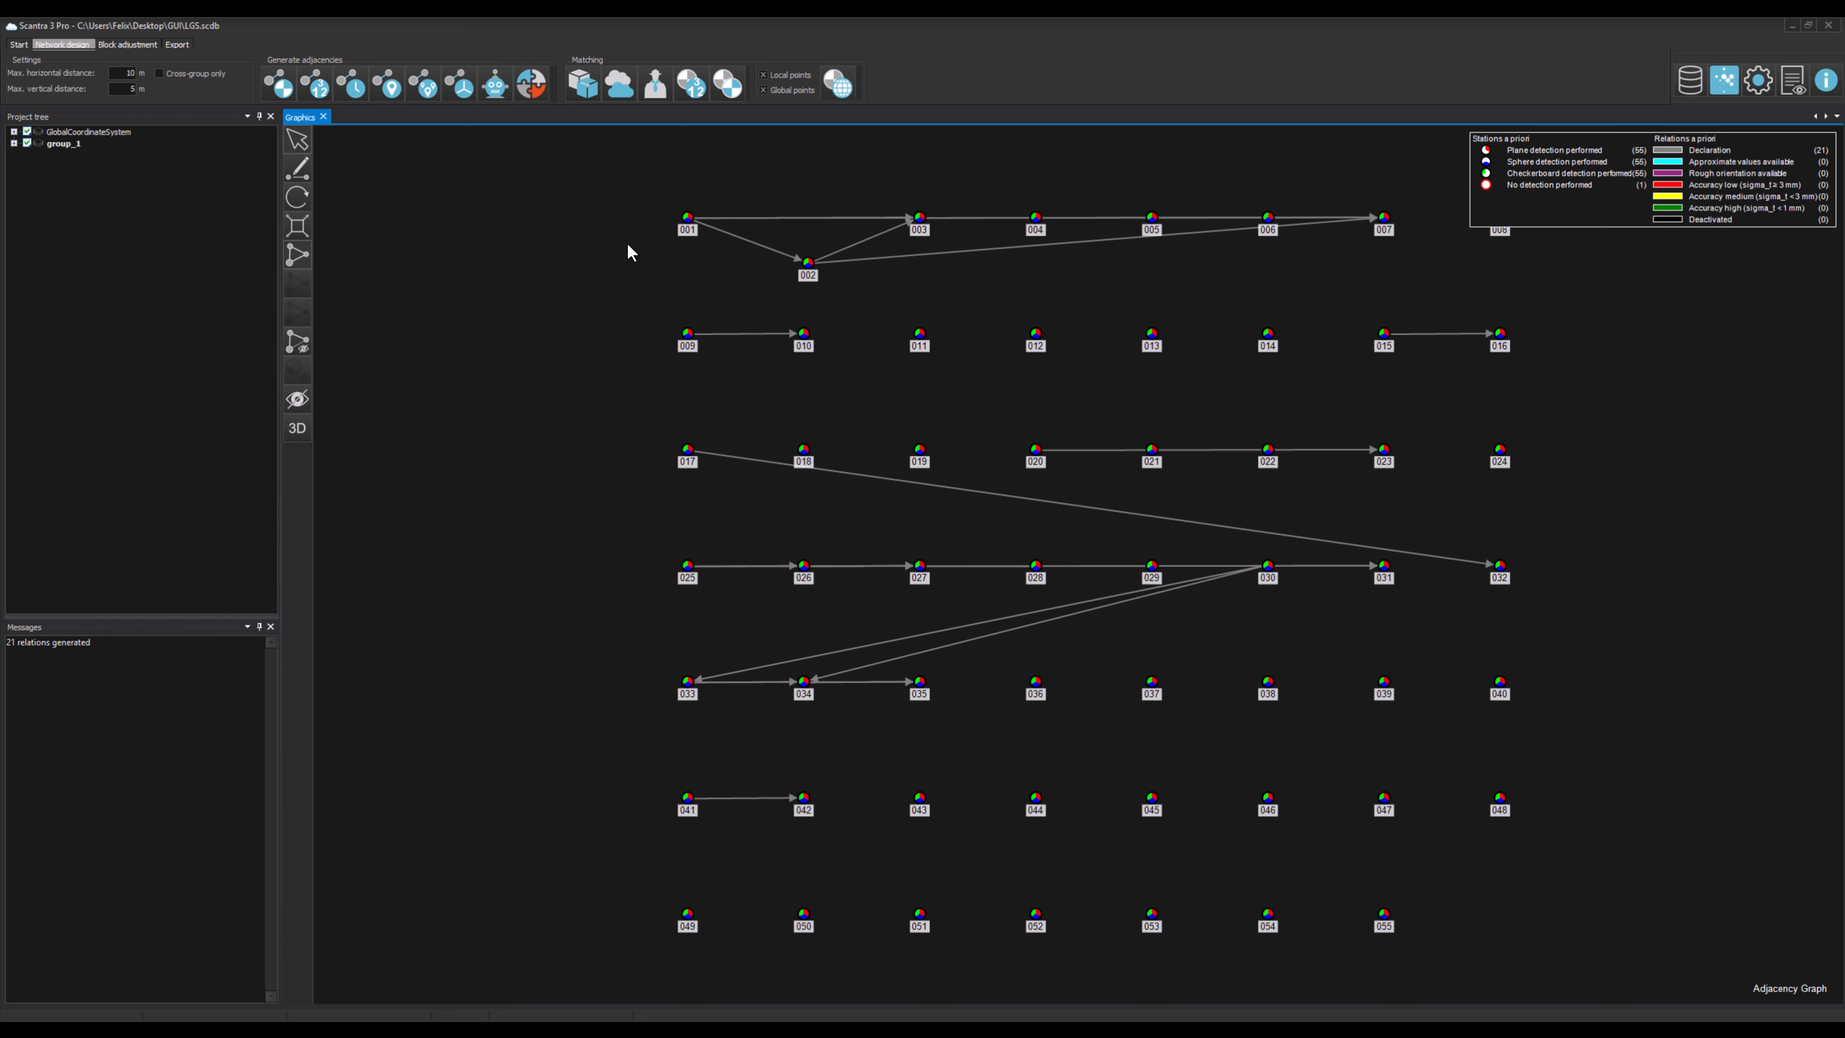
Step: Generate adjacencies from the station numbering, then generate adjacencies from the time of acquisition
left_click(322, 93)
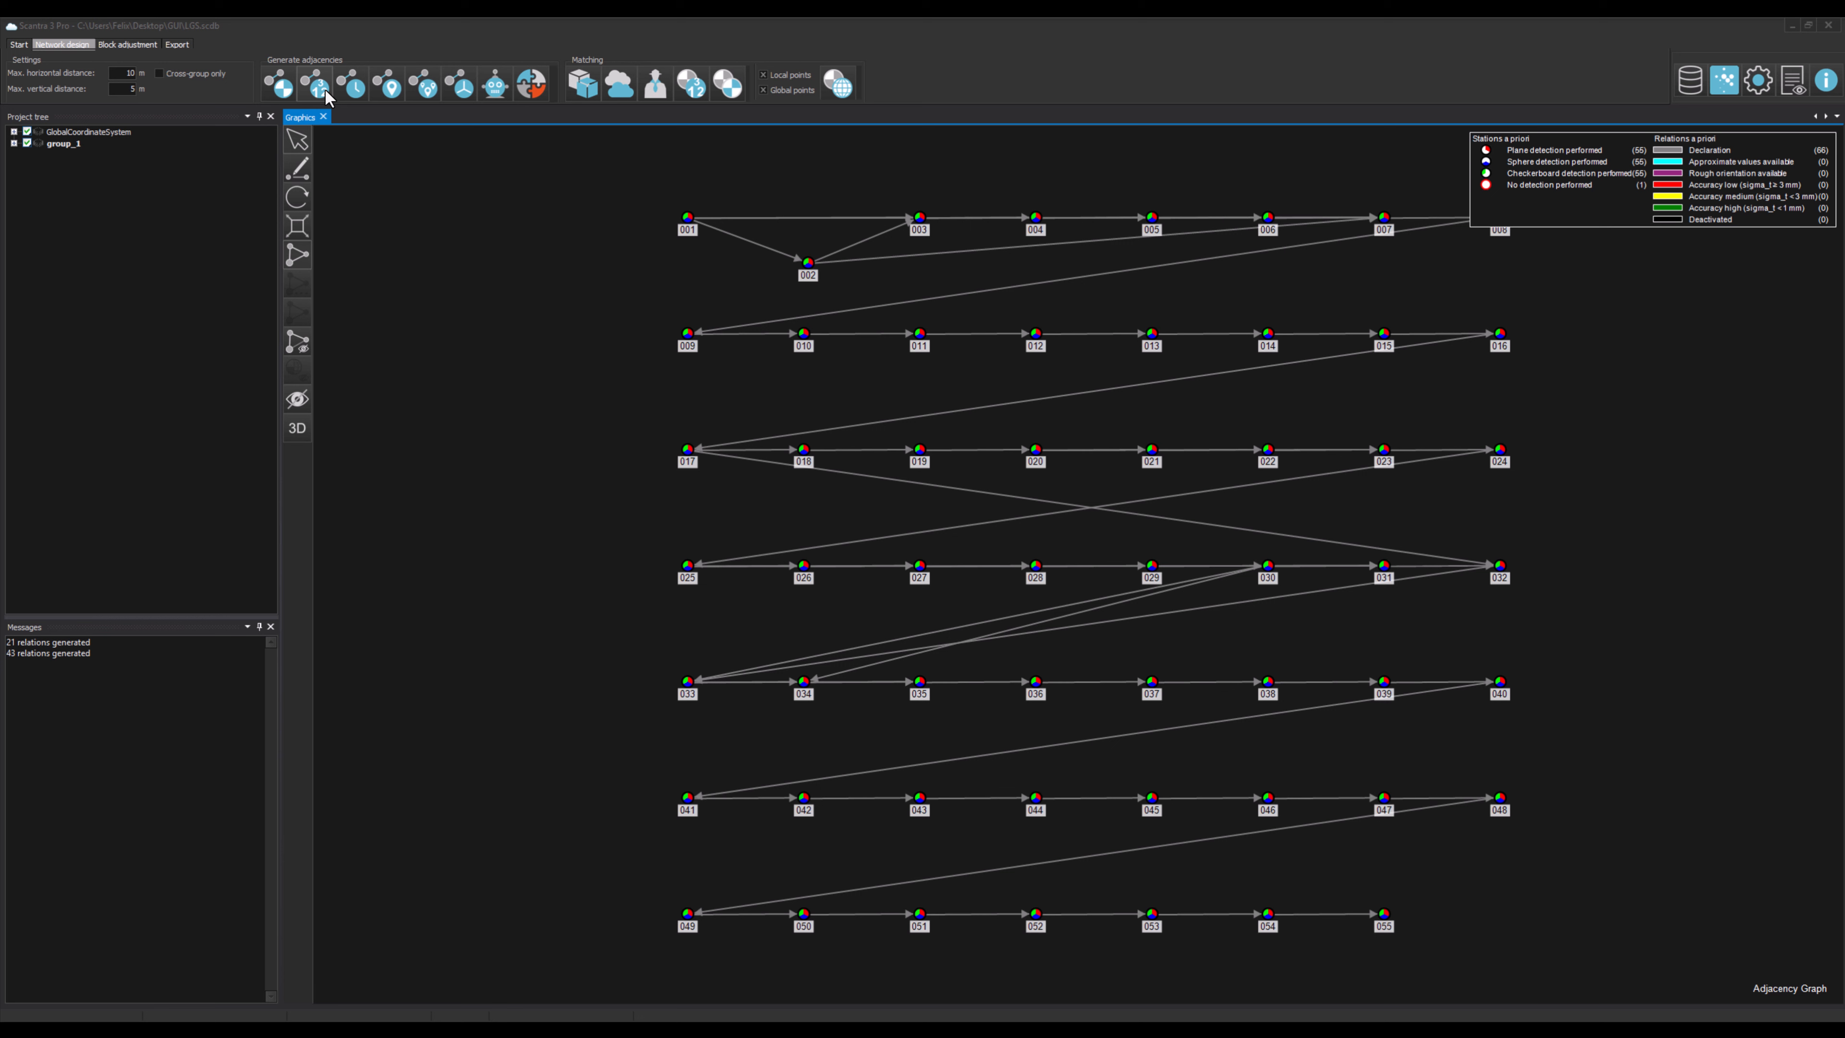
left_click(355, 87)
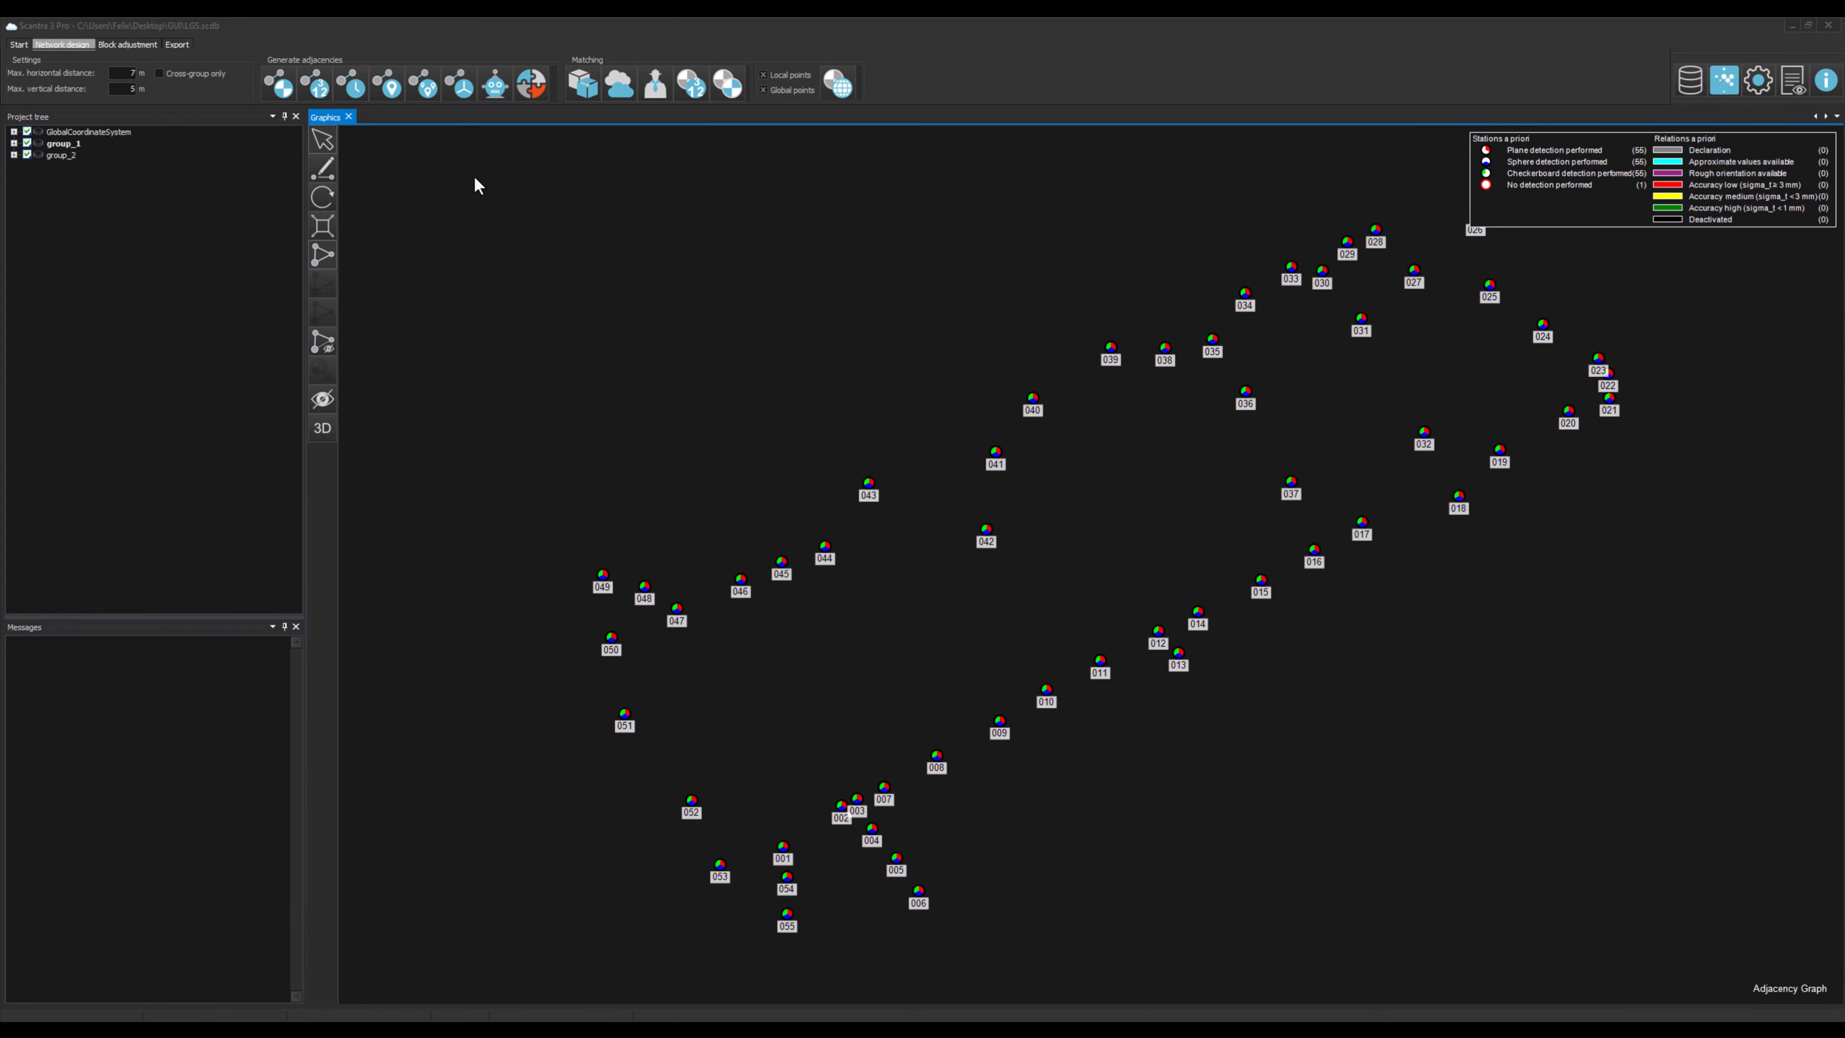
Step: Generate adjacencies from station positions and set the maximum horizontal distance to 10 m
left_click(401, 88)
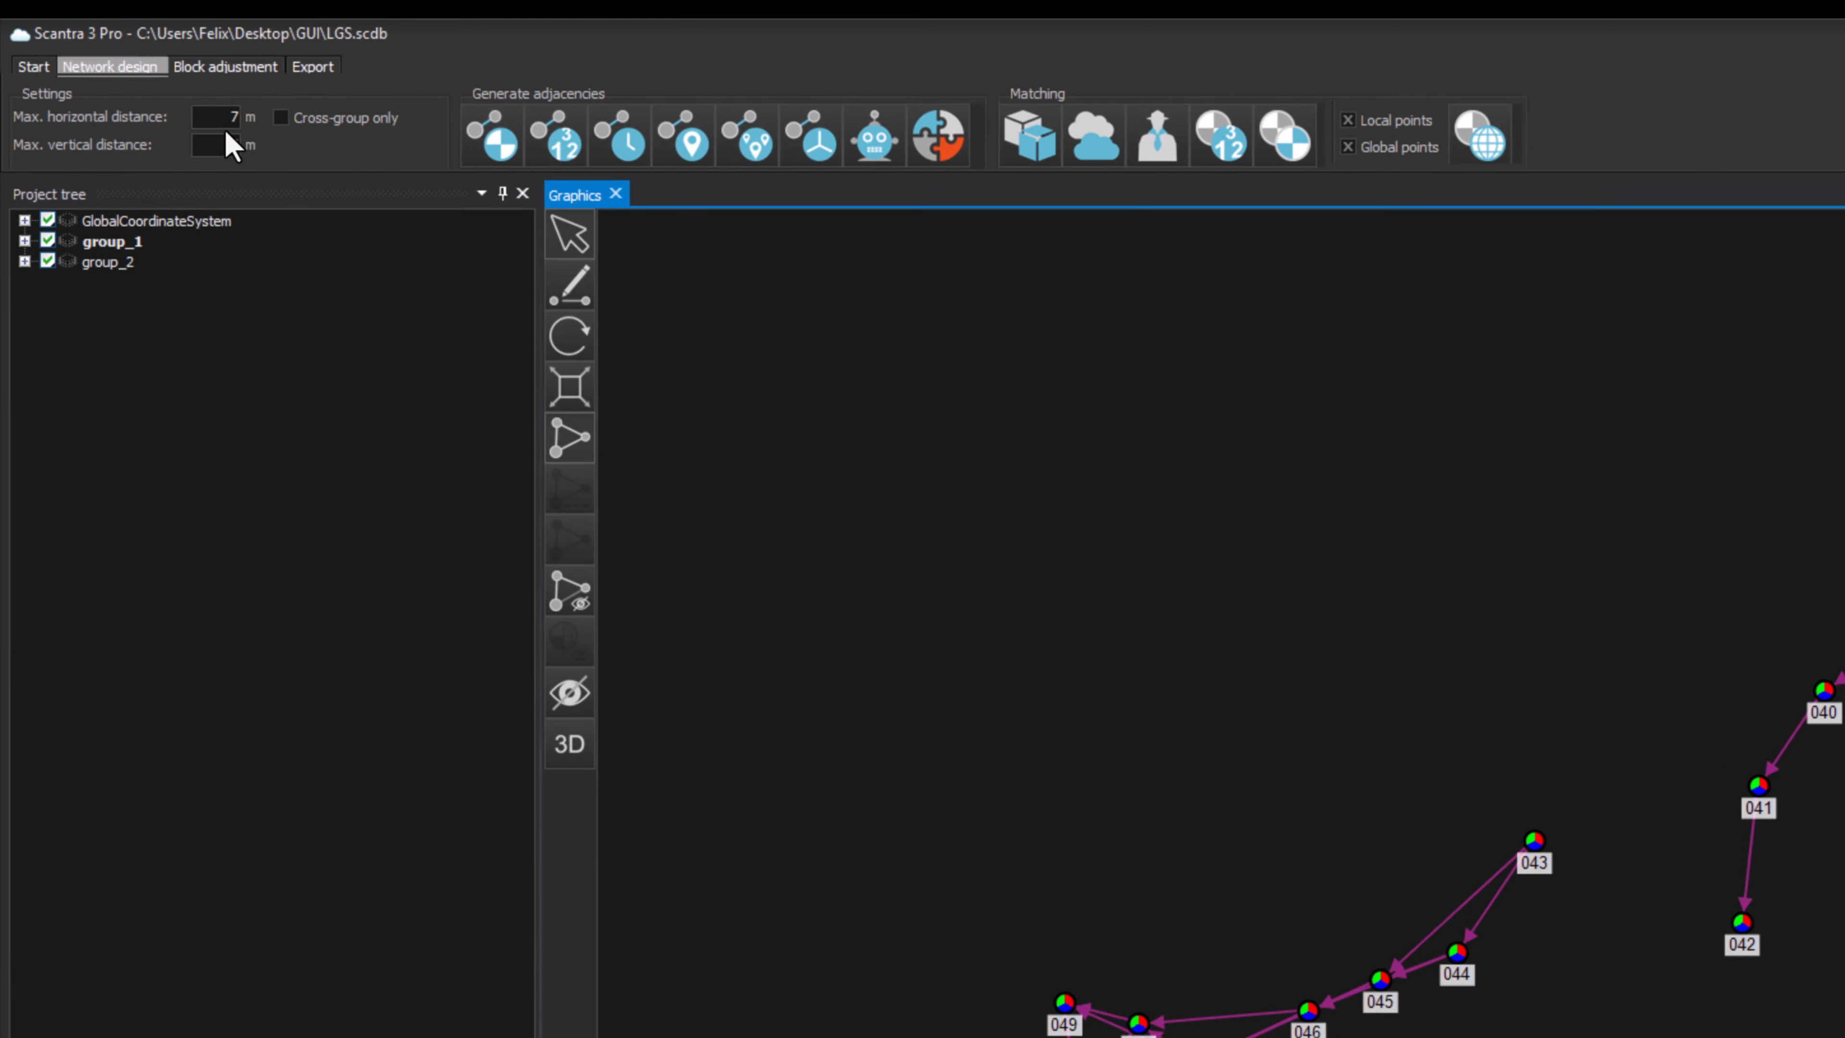
double_click(210, 116)
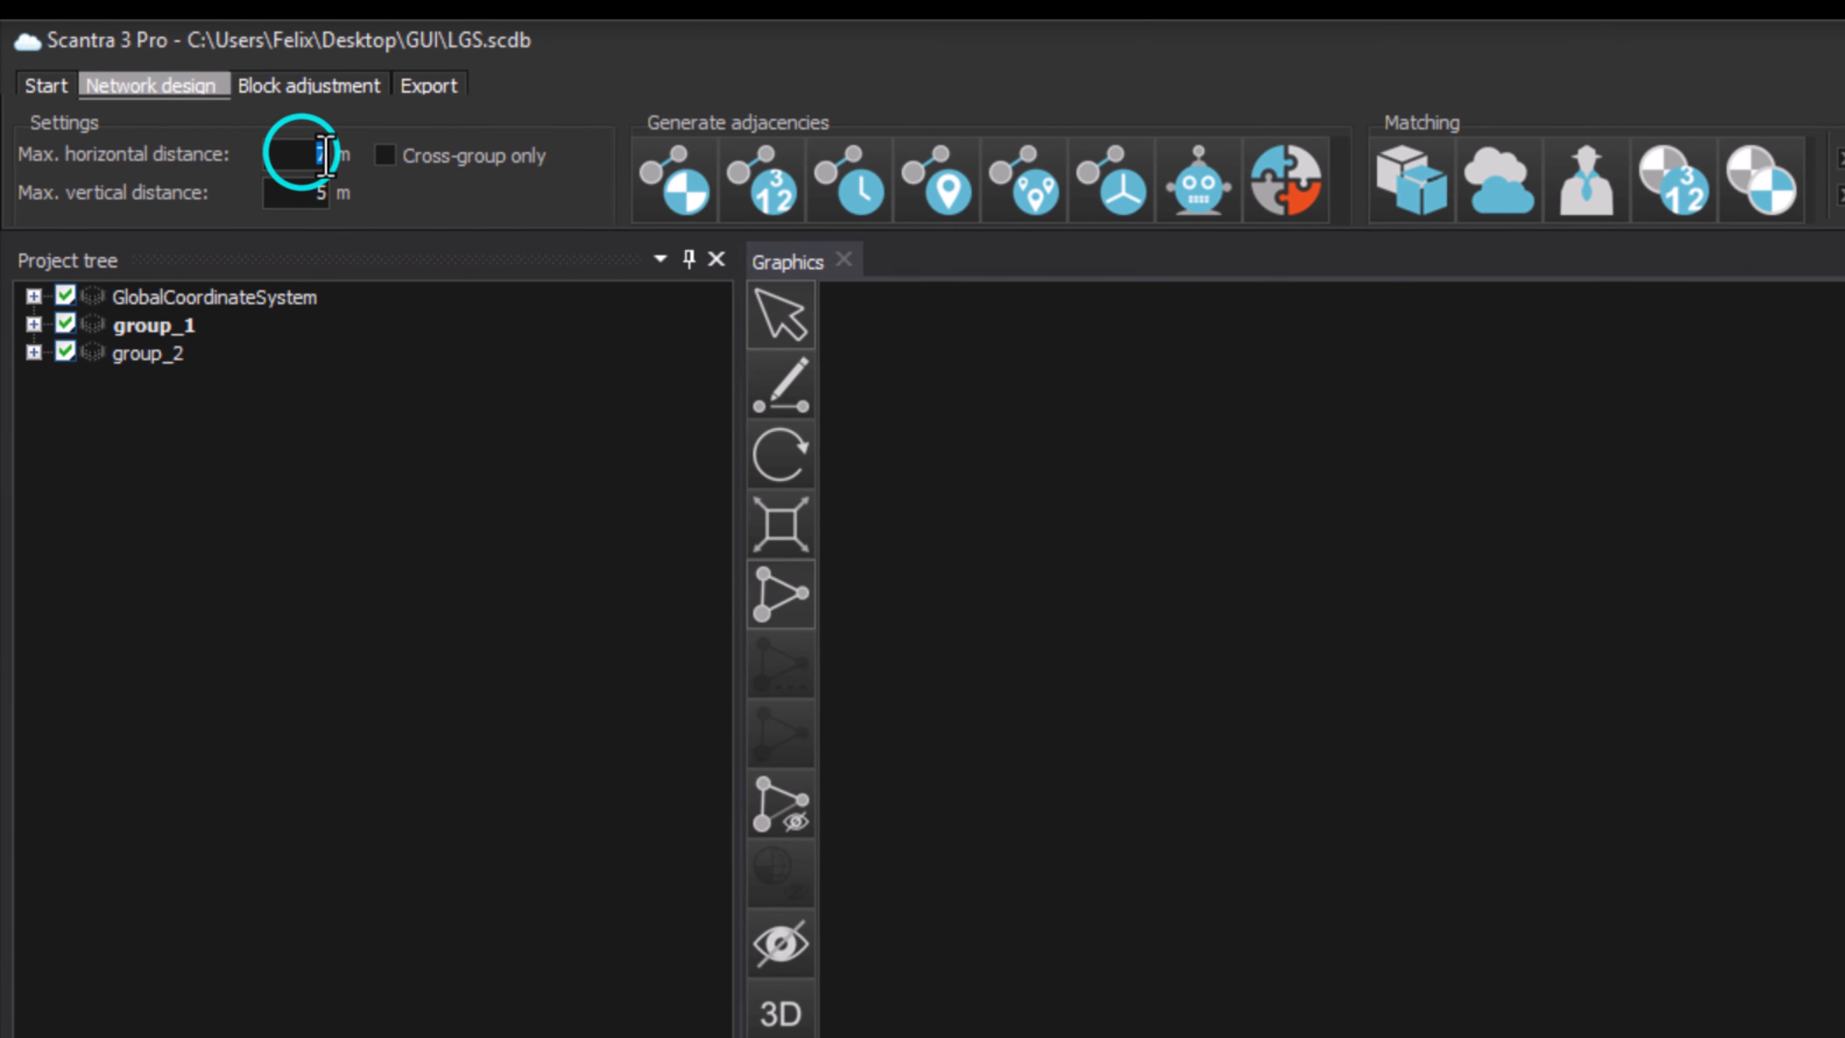
type("10")
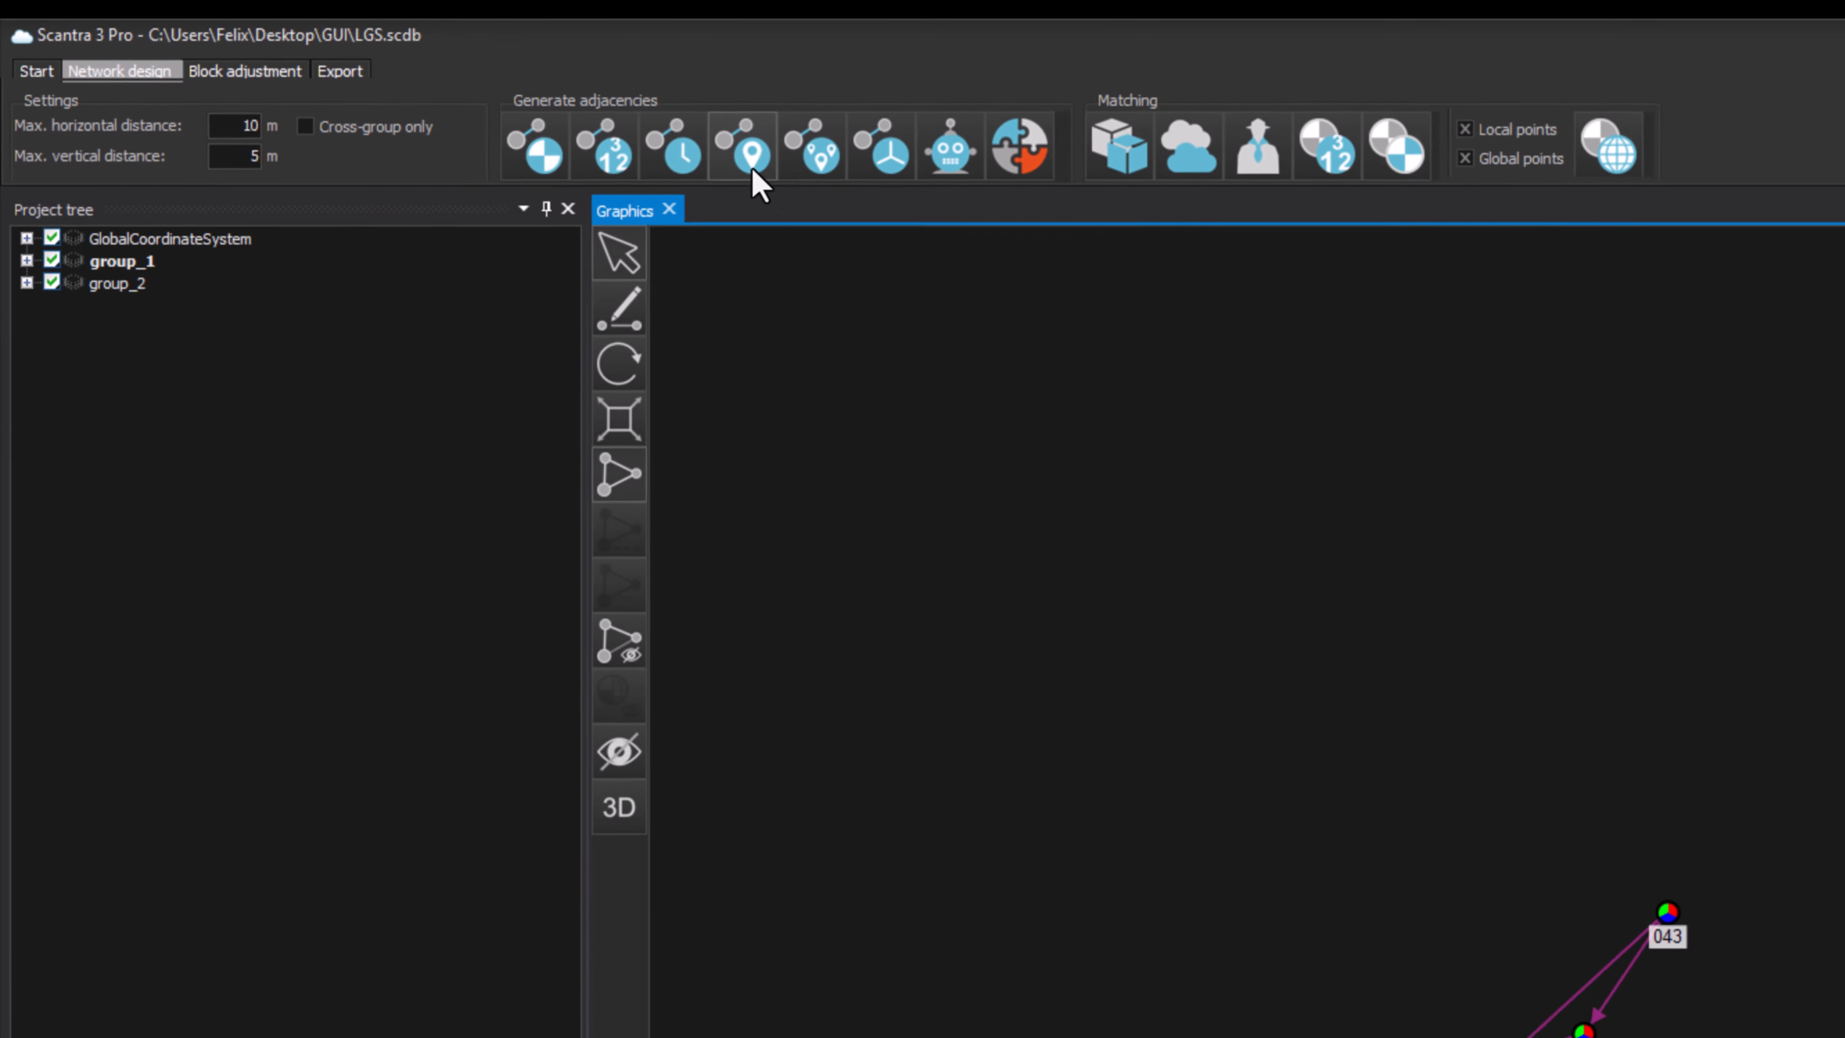
left_click(752, 169)
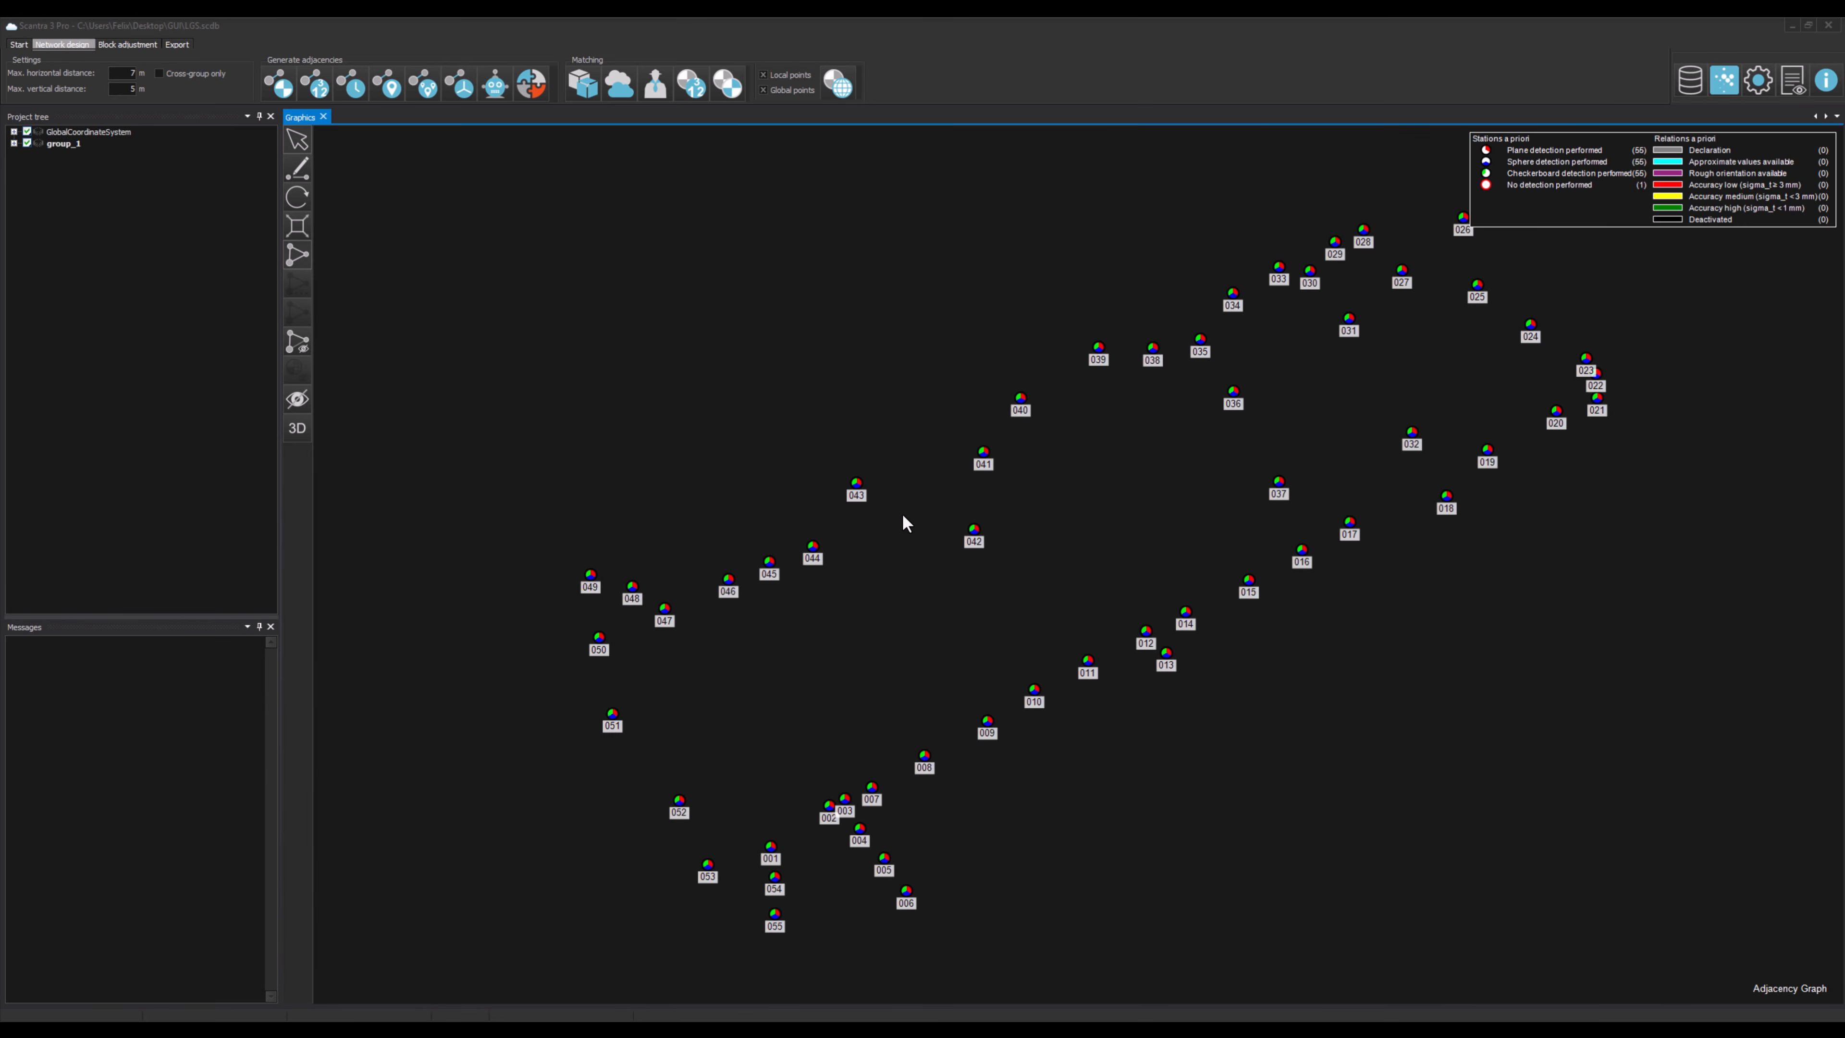
Step: Triangulate adjacencies from positions, set the maximum horizontal distance to 10 m, and triangulate the adjacencies again
left_click(435, 95)
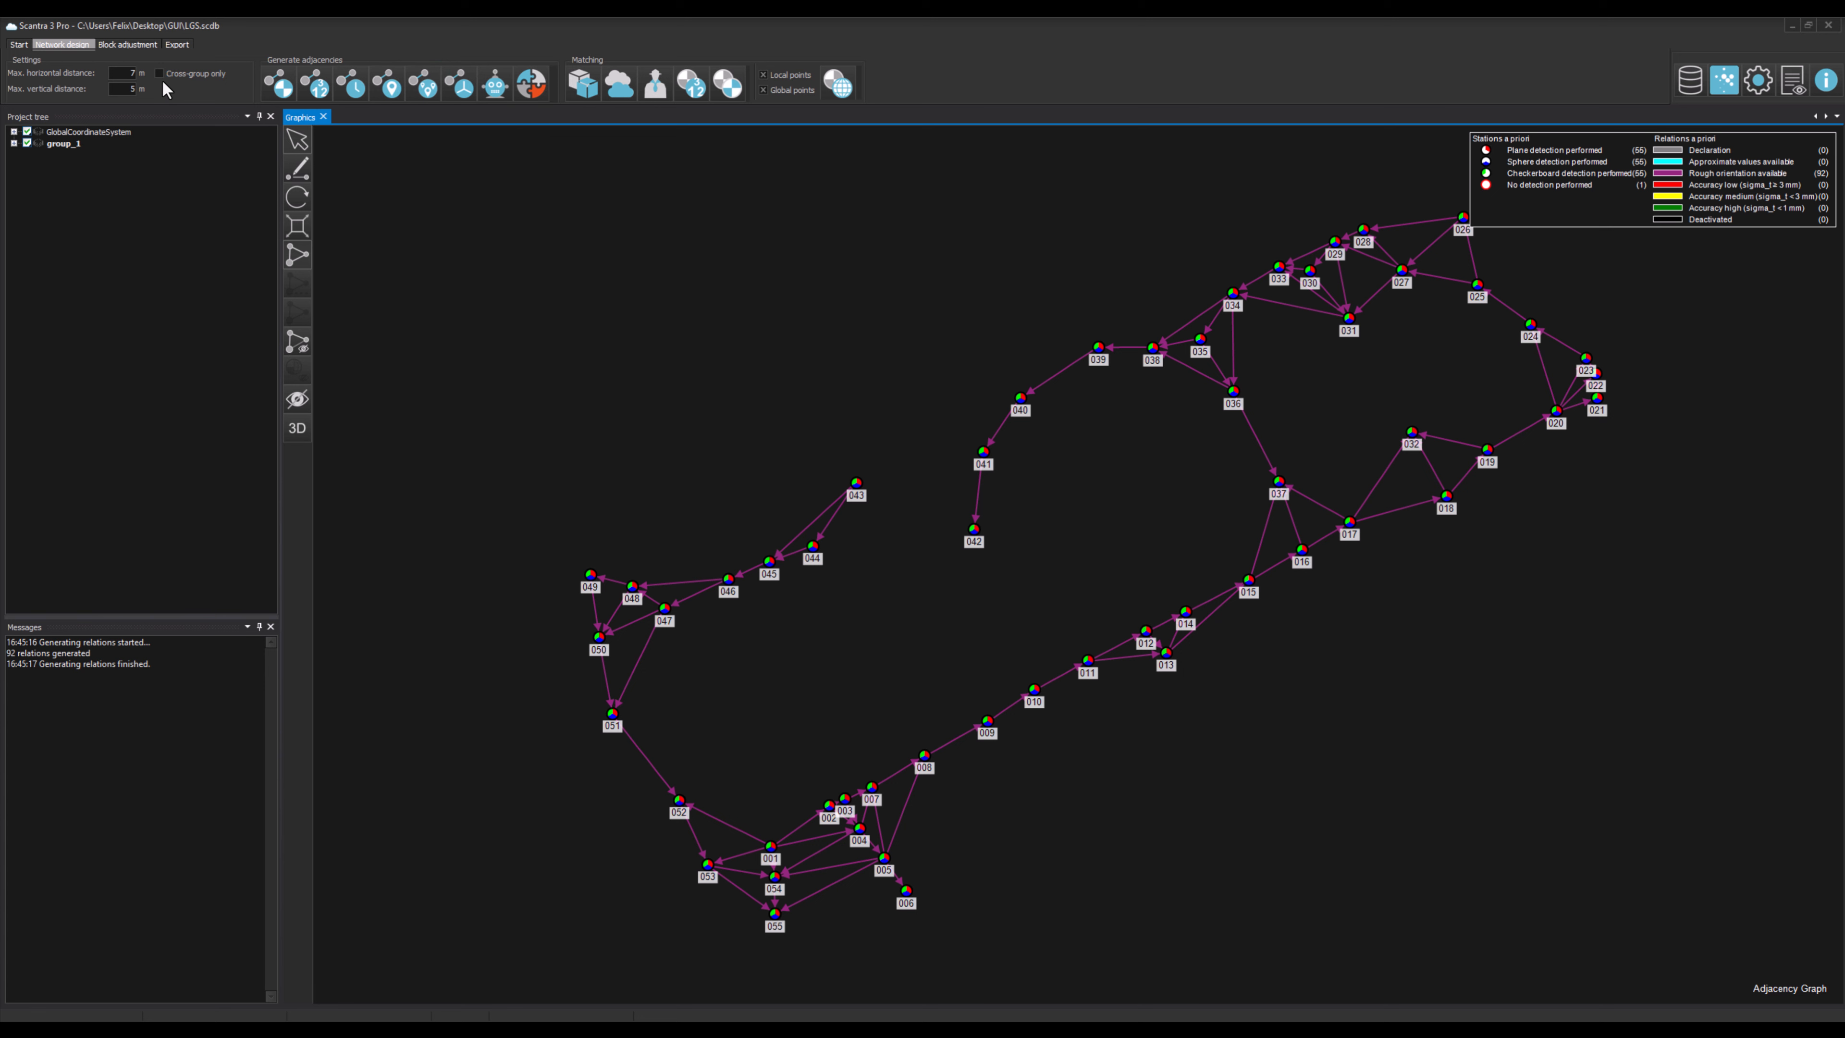
double_click(129, 73)
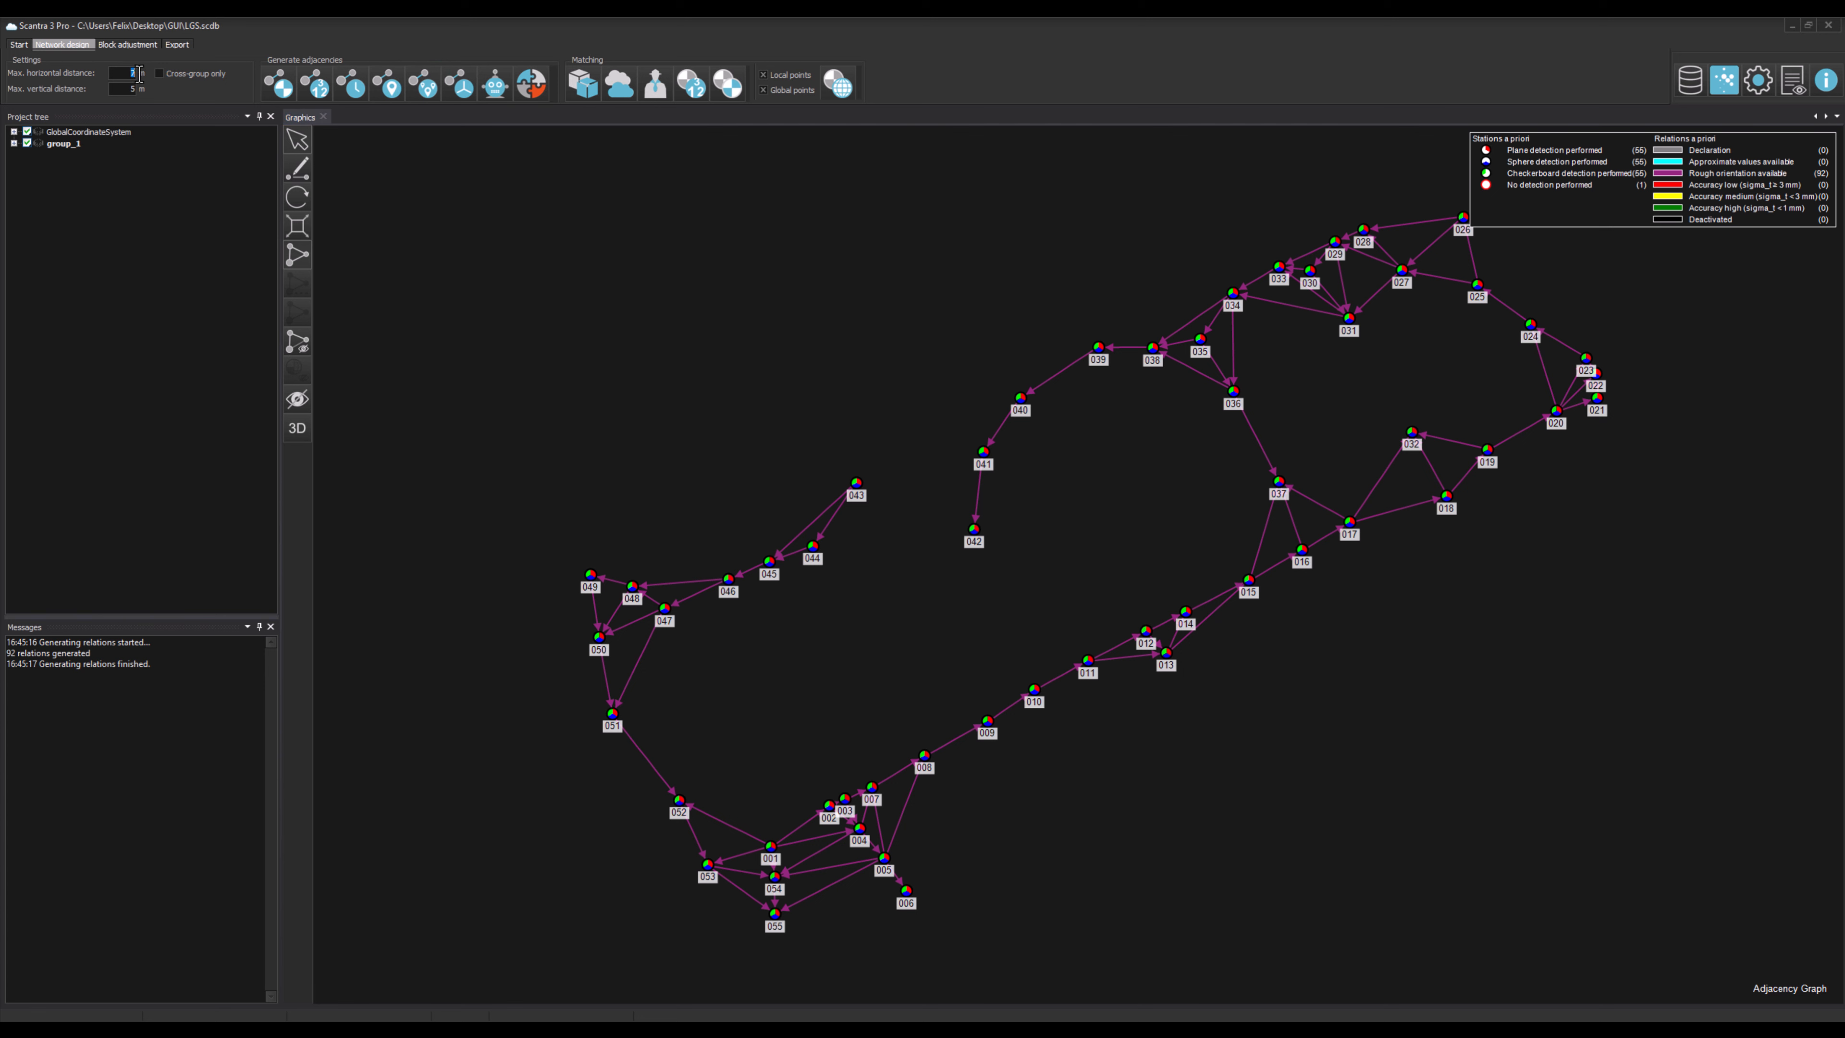
type("10")
left_click(468, 190)
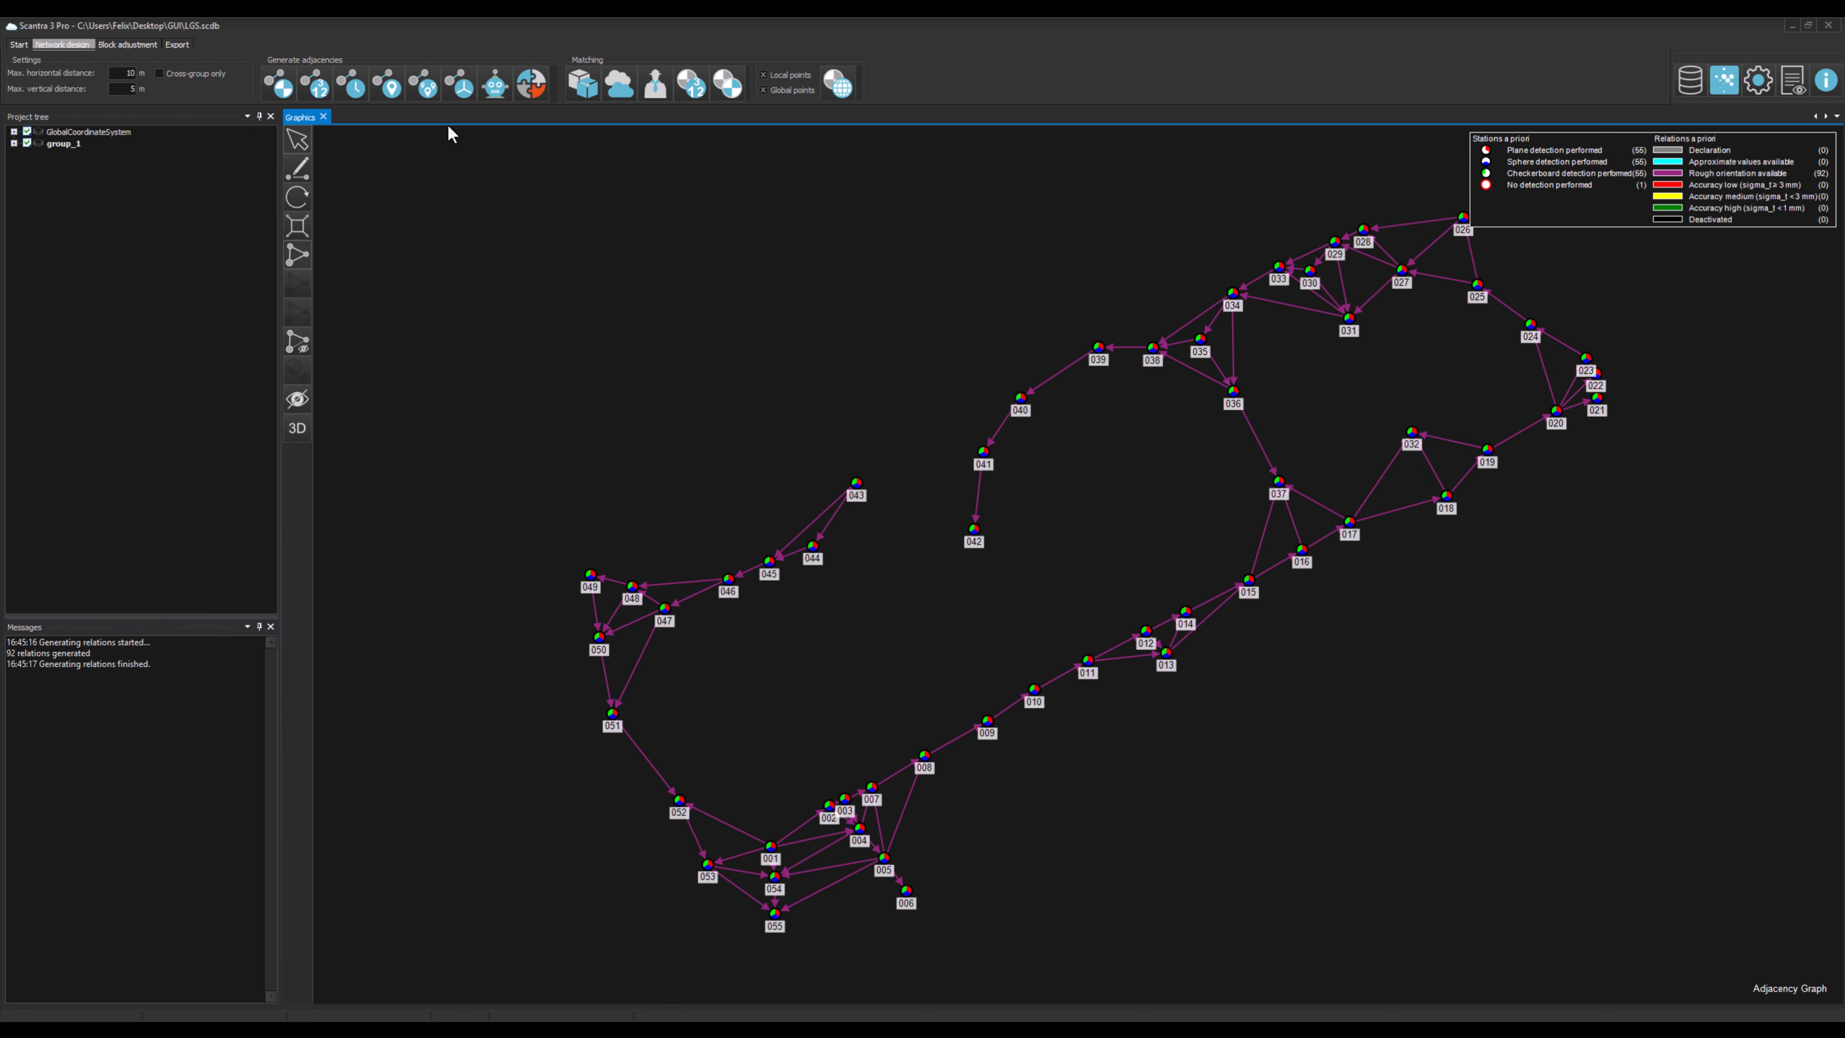
left_click(430, 90)
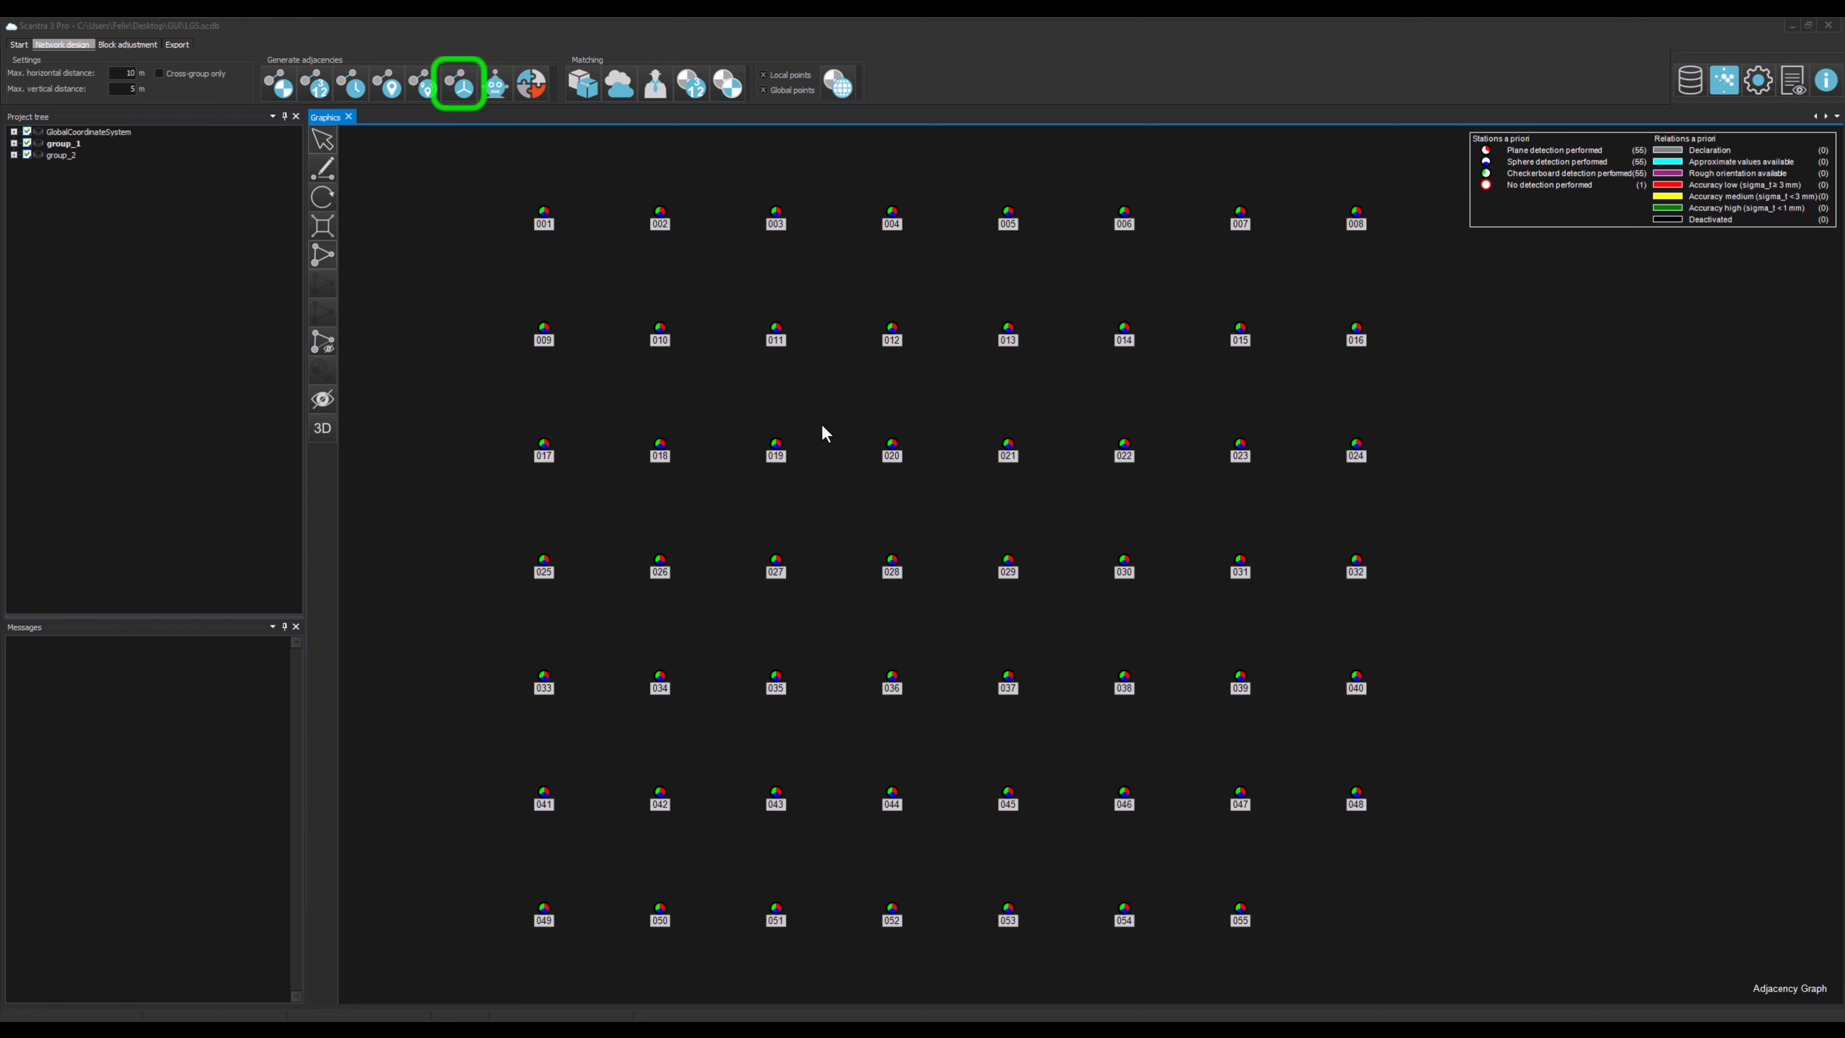
Step: Run another adjacency generation on the grid of stations
left_click(463, 88)
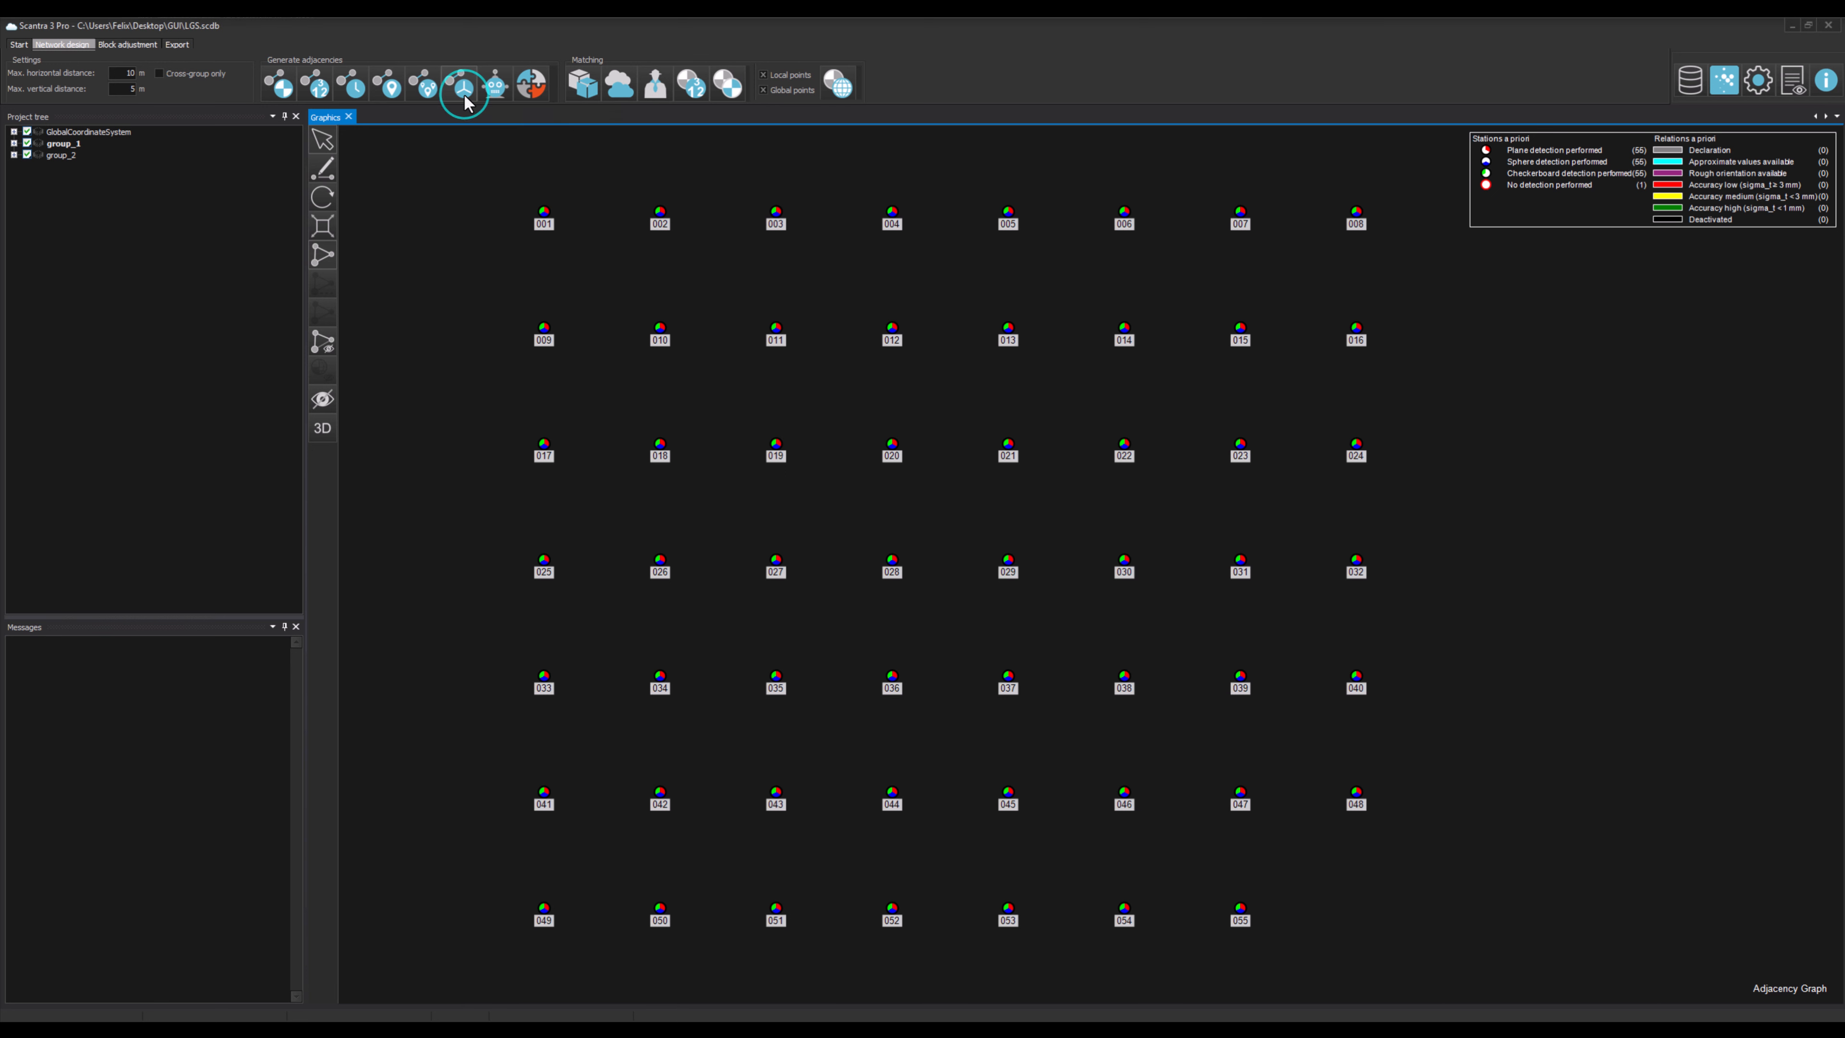
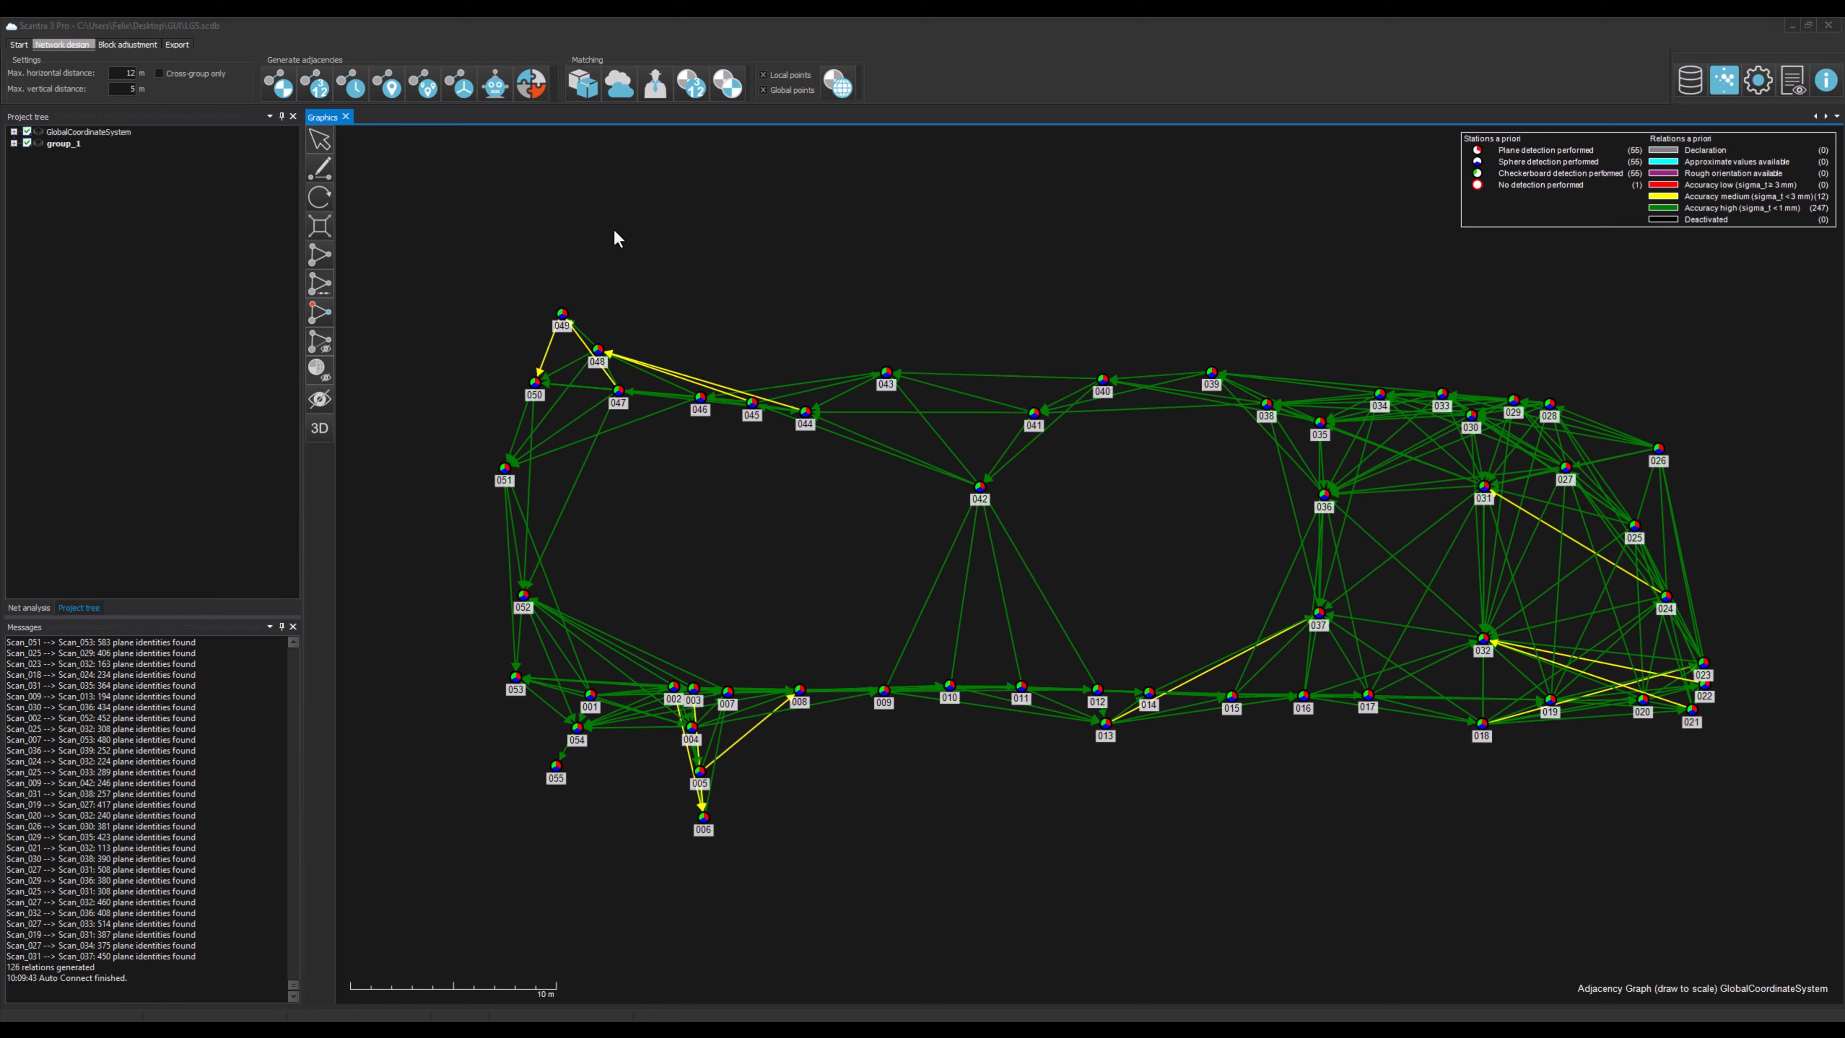
Step: In the options, review the Auto connect sigma threshold and set Auto connect to run after Plane-Detection, then confirm
left_click(1759, 80)
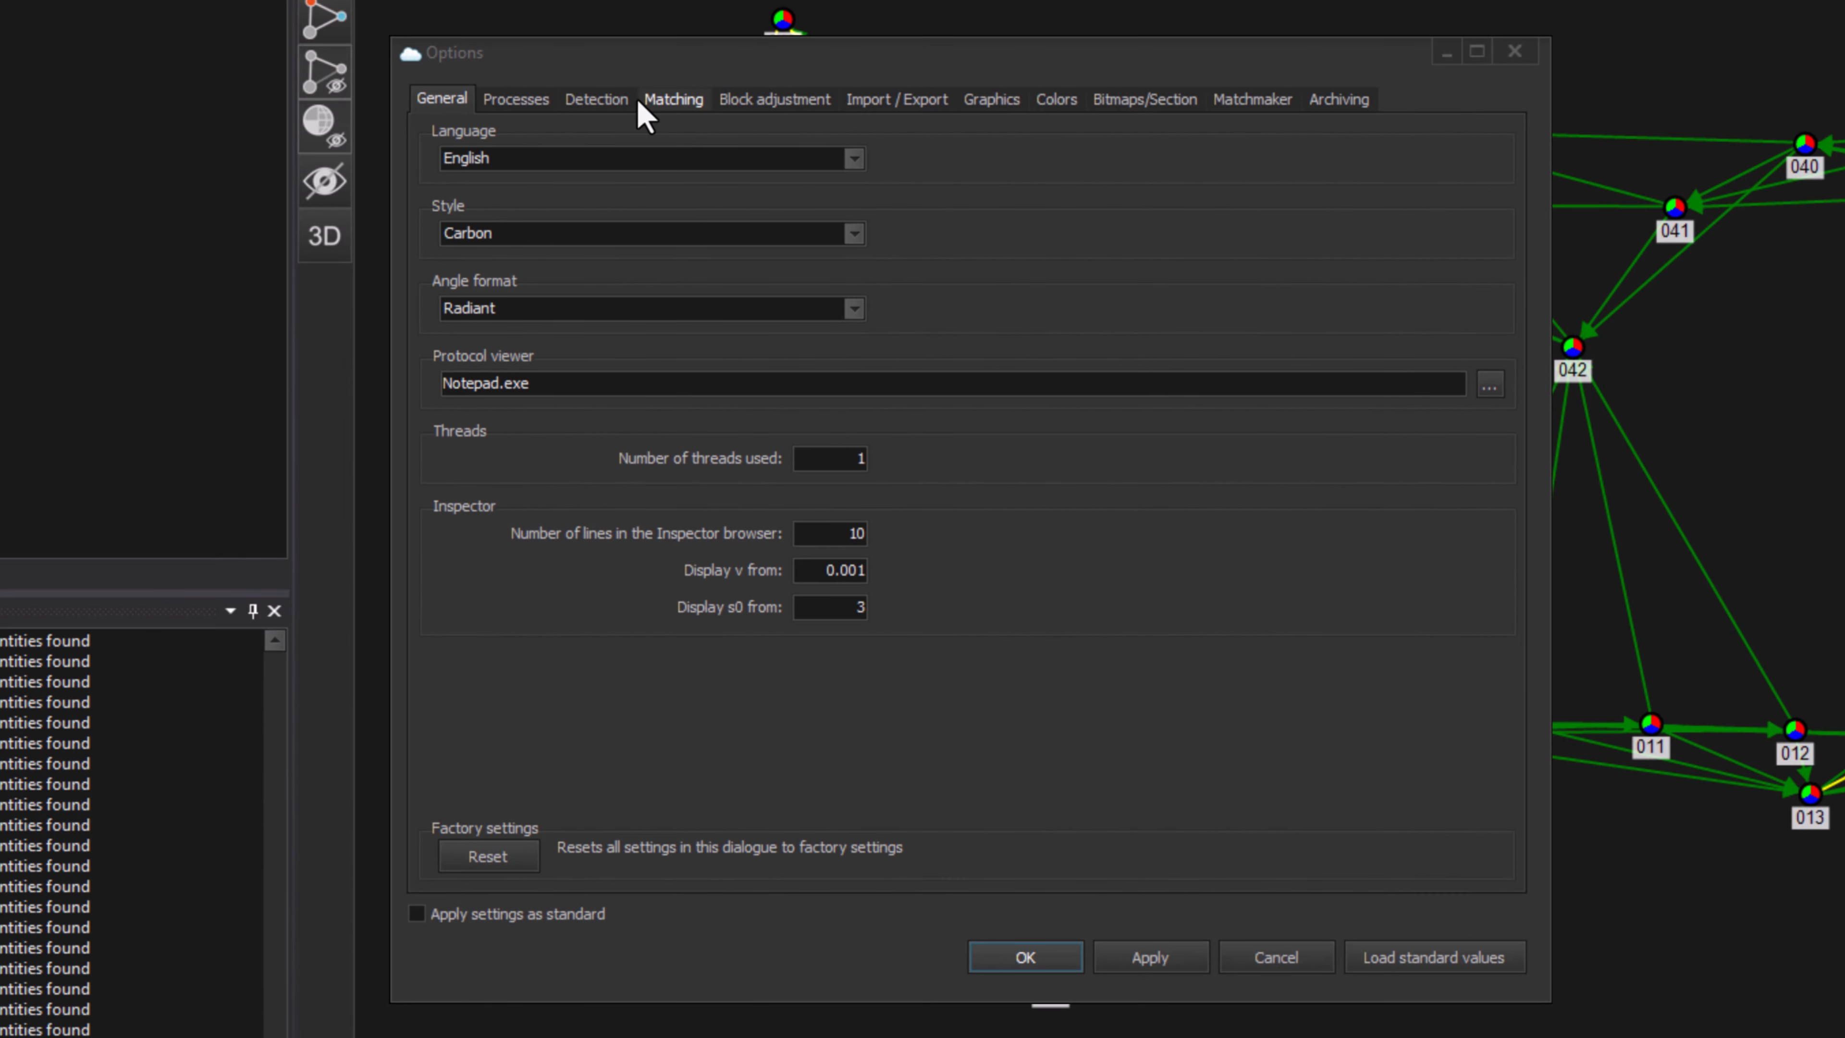
left_click(661, 102)
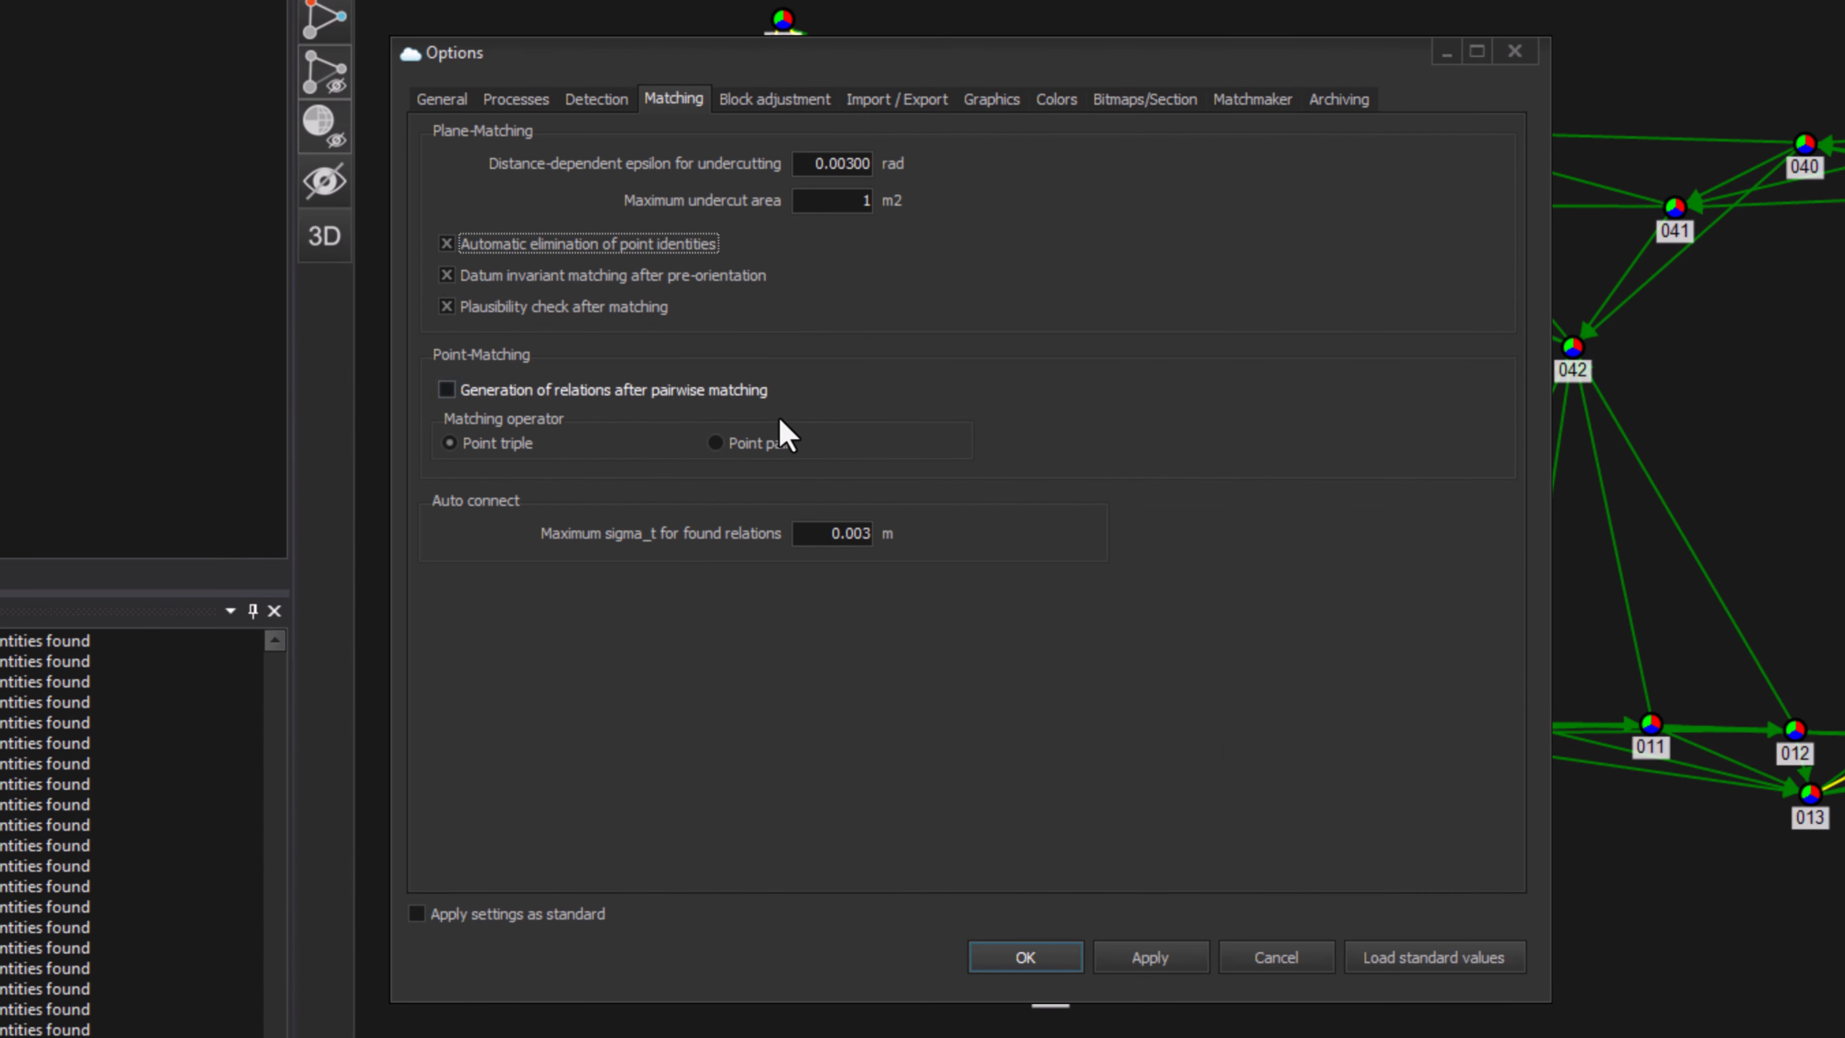
left_click_drag(810, 536, 921, 538)
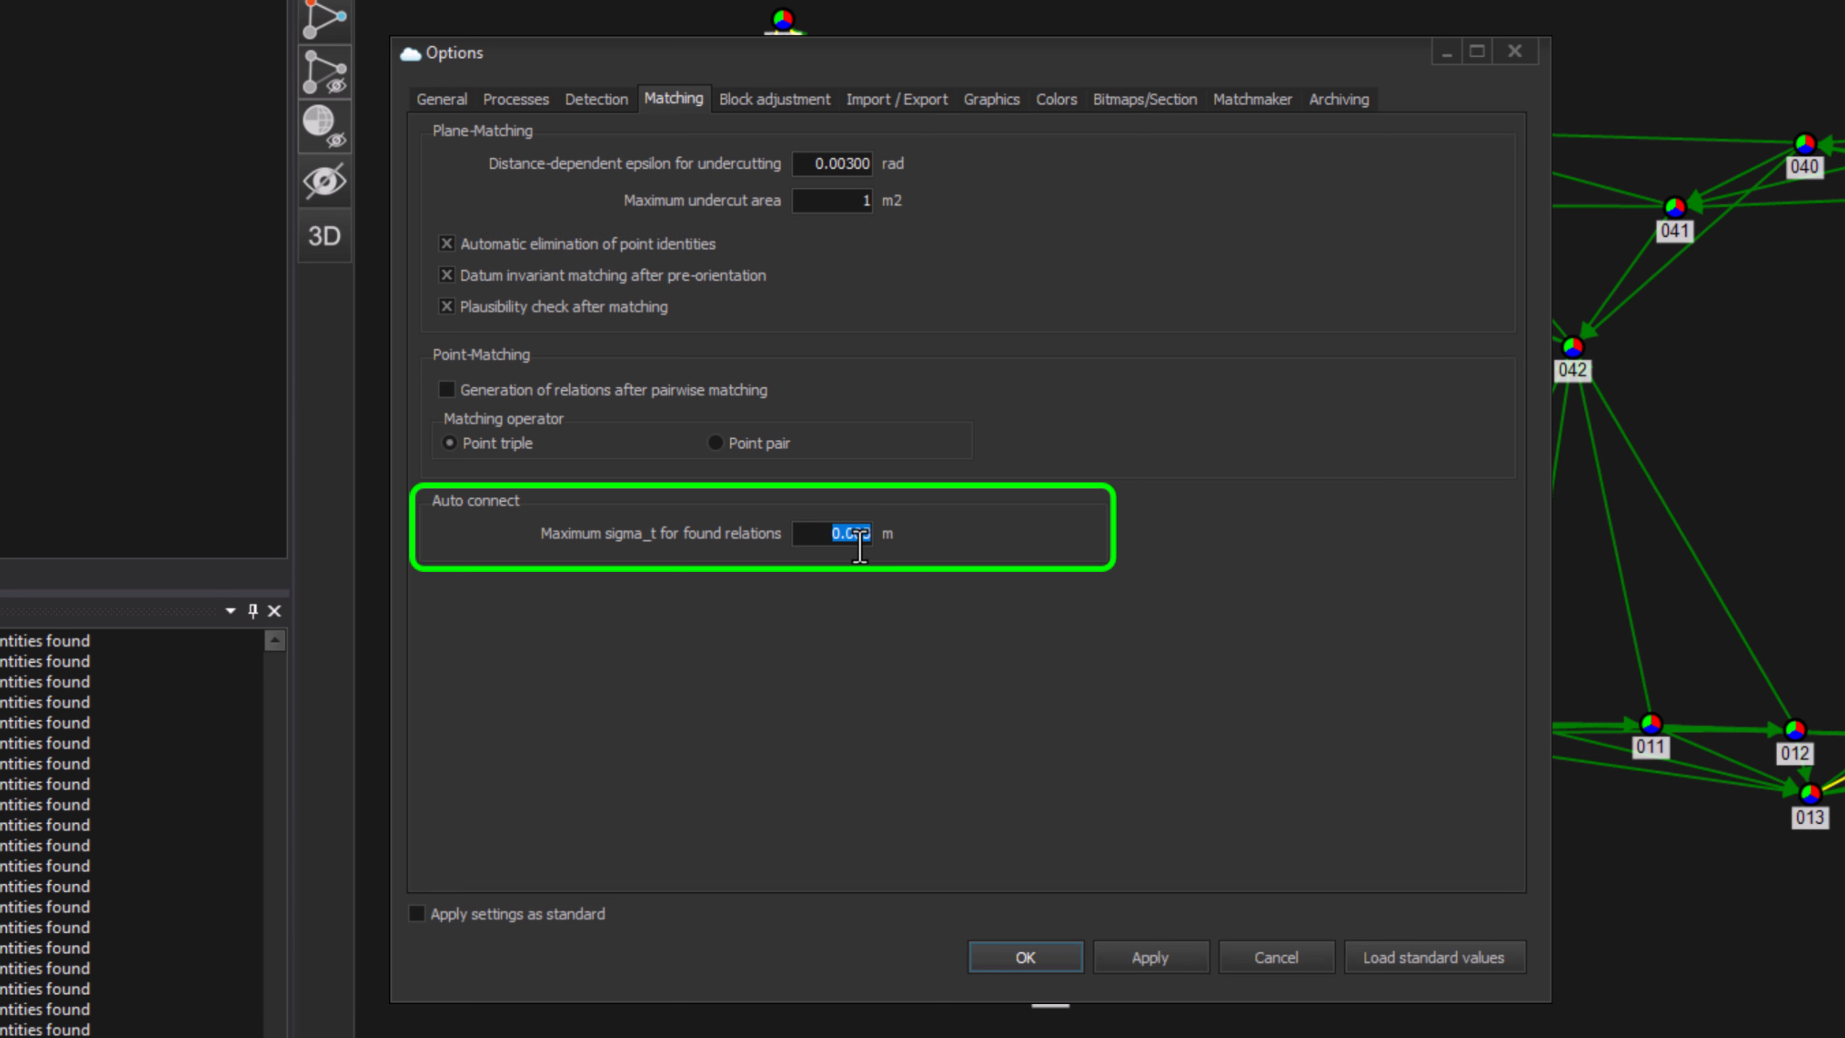
left_click(820, 538)
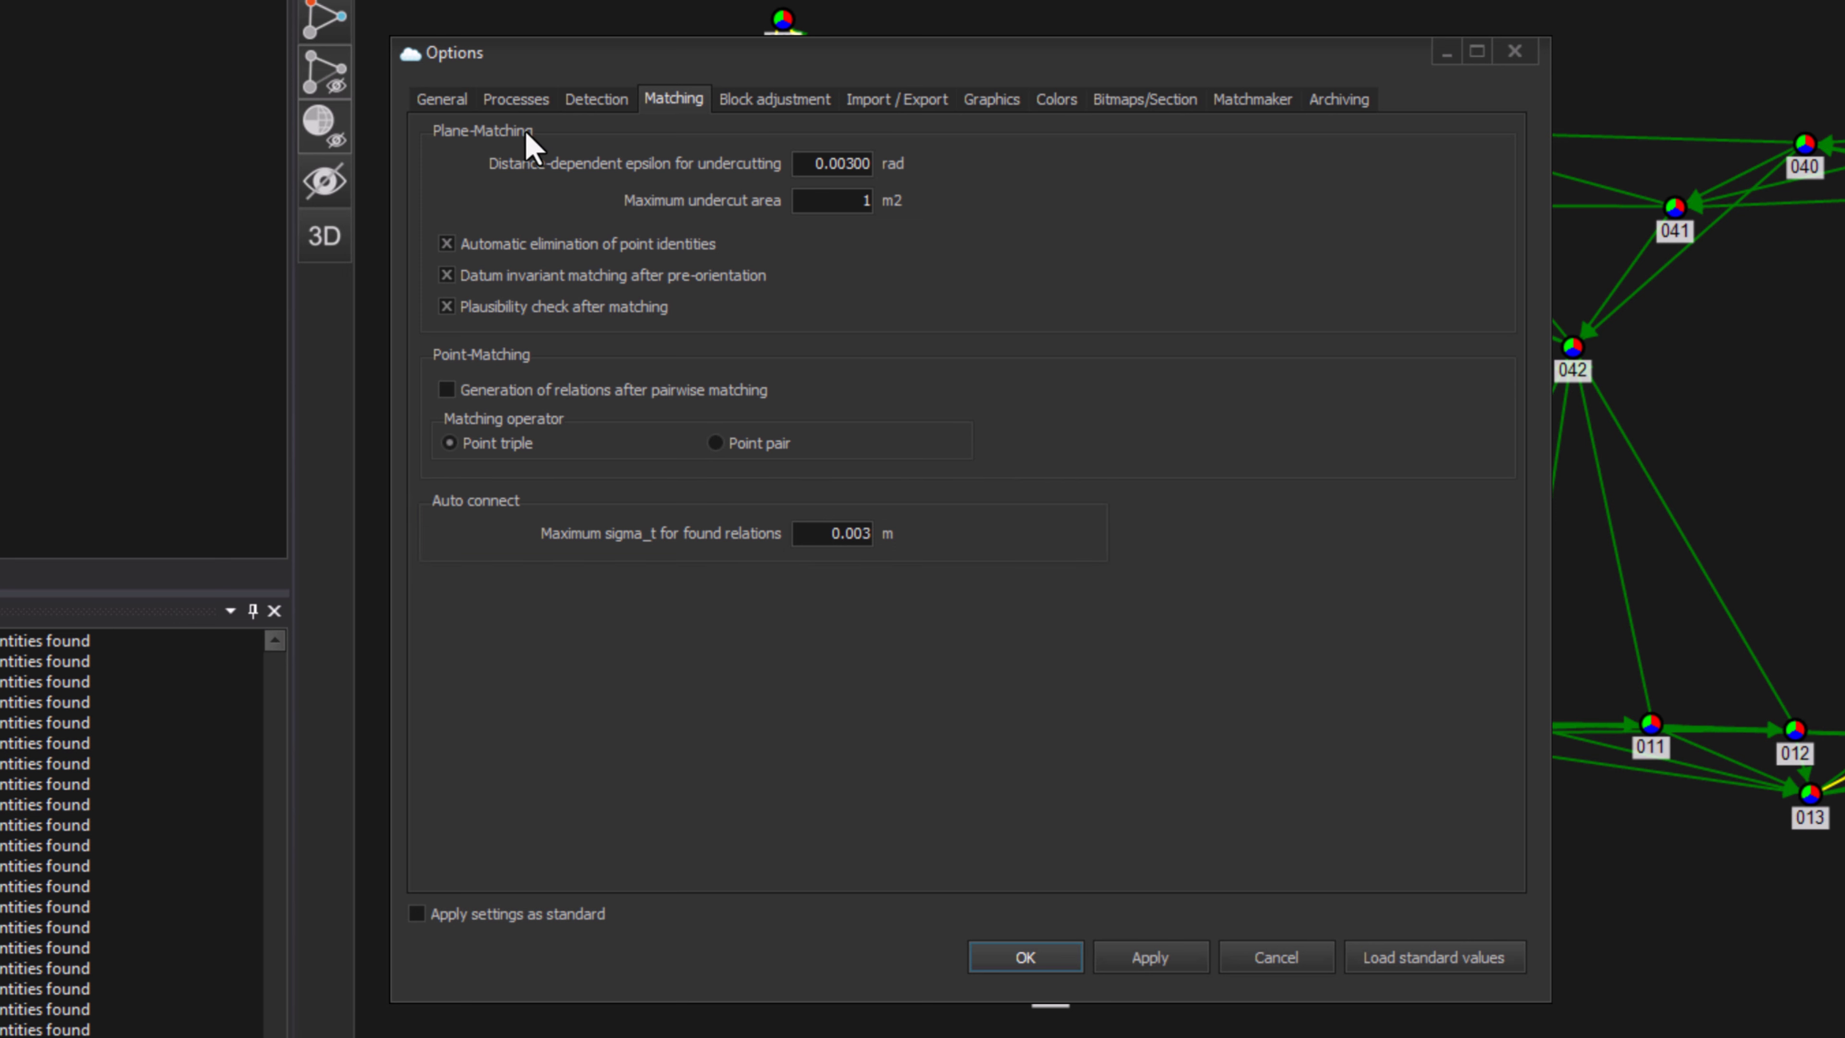
left_click(516, 99)
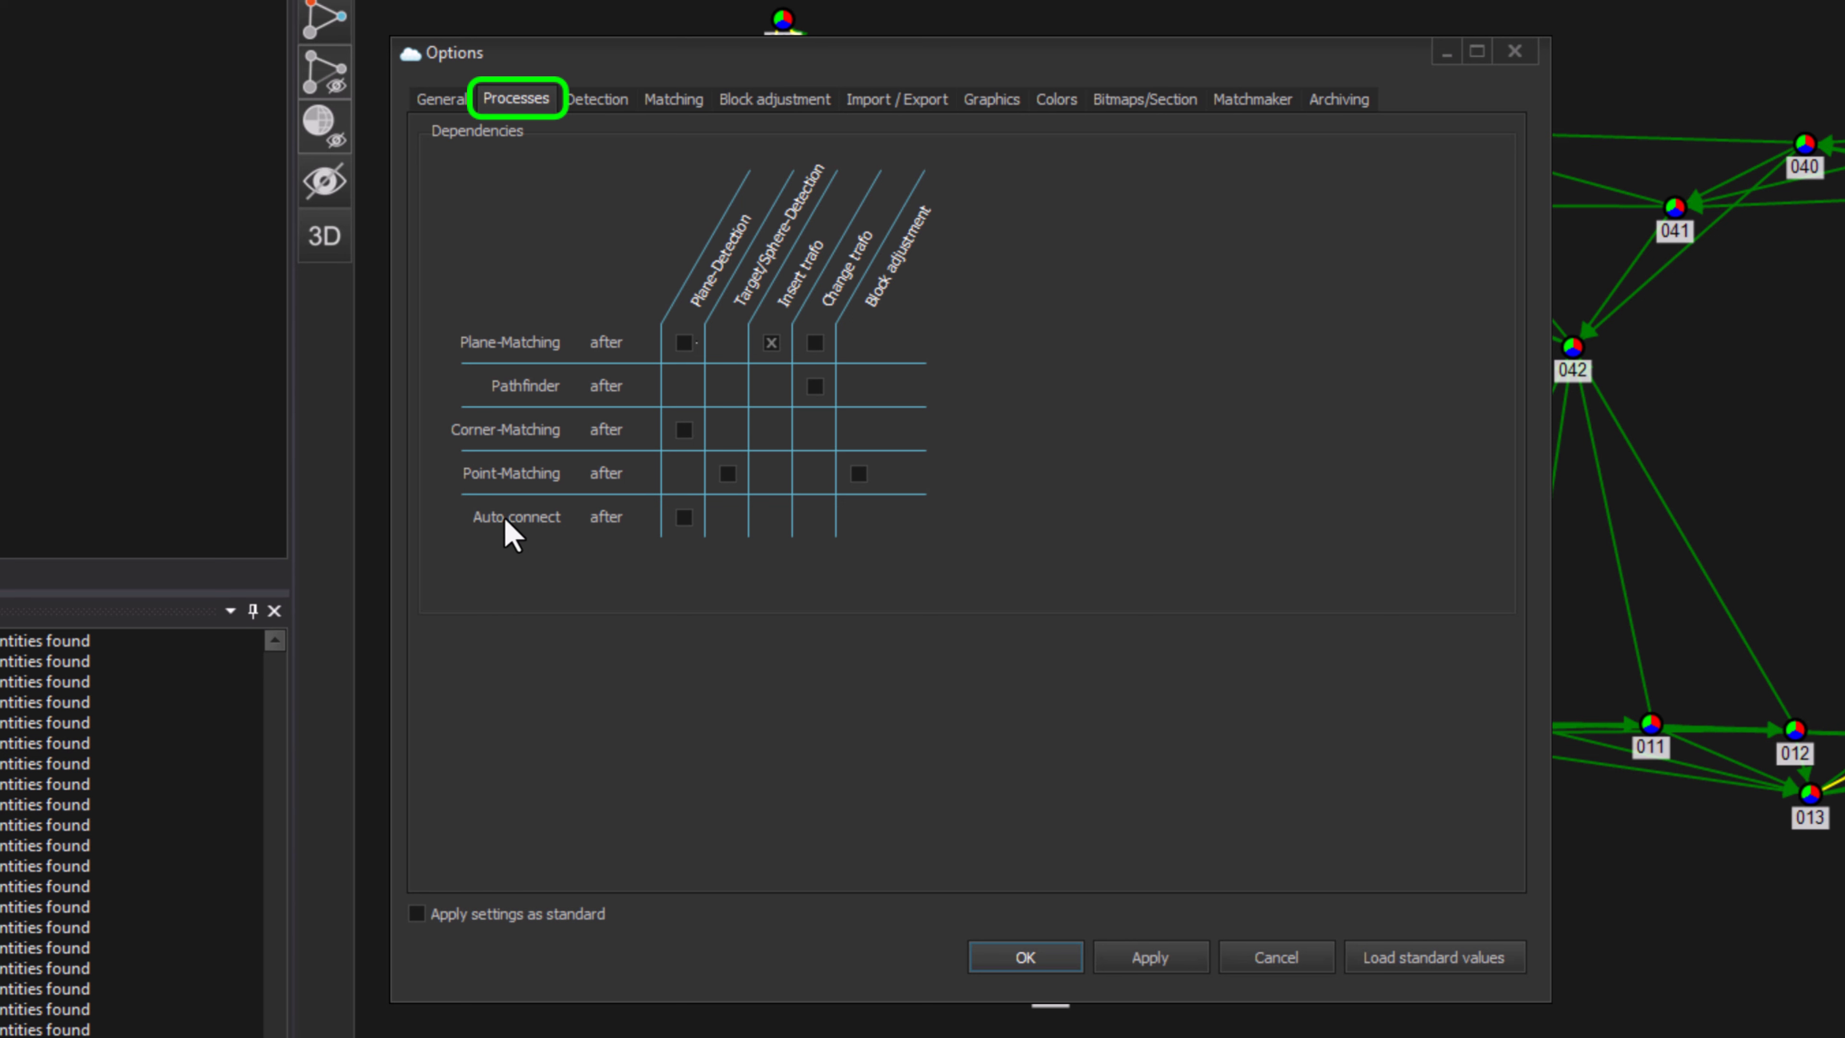
left_click(683, 516)
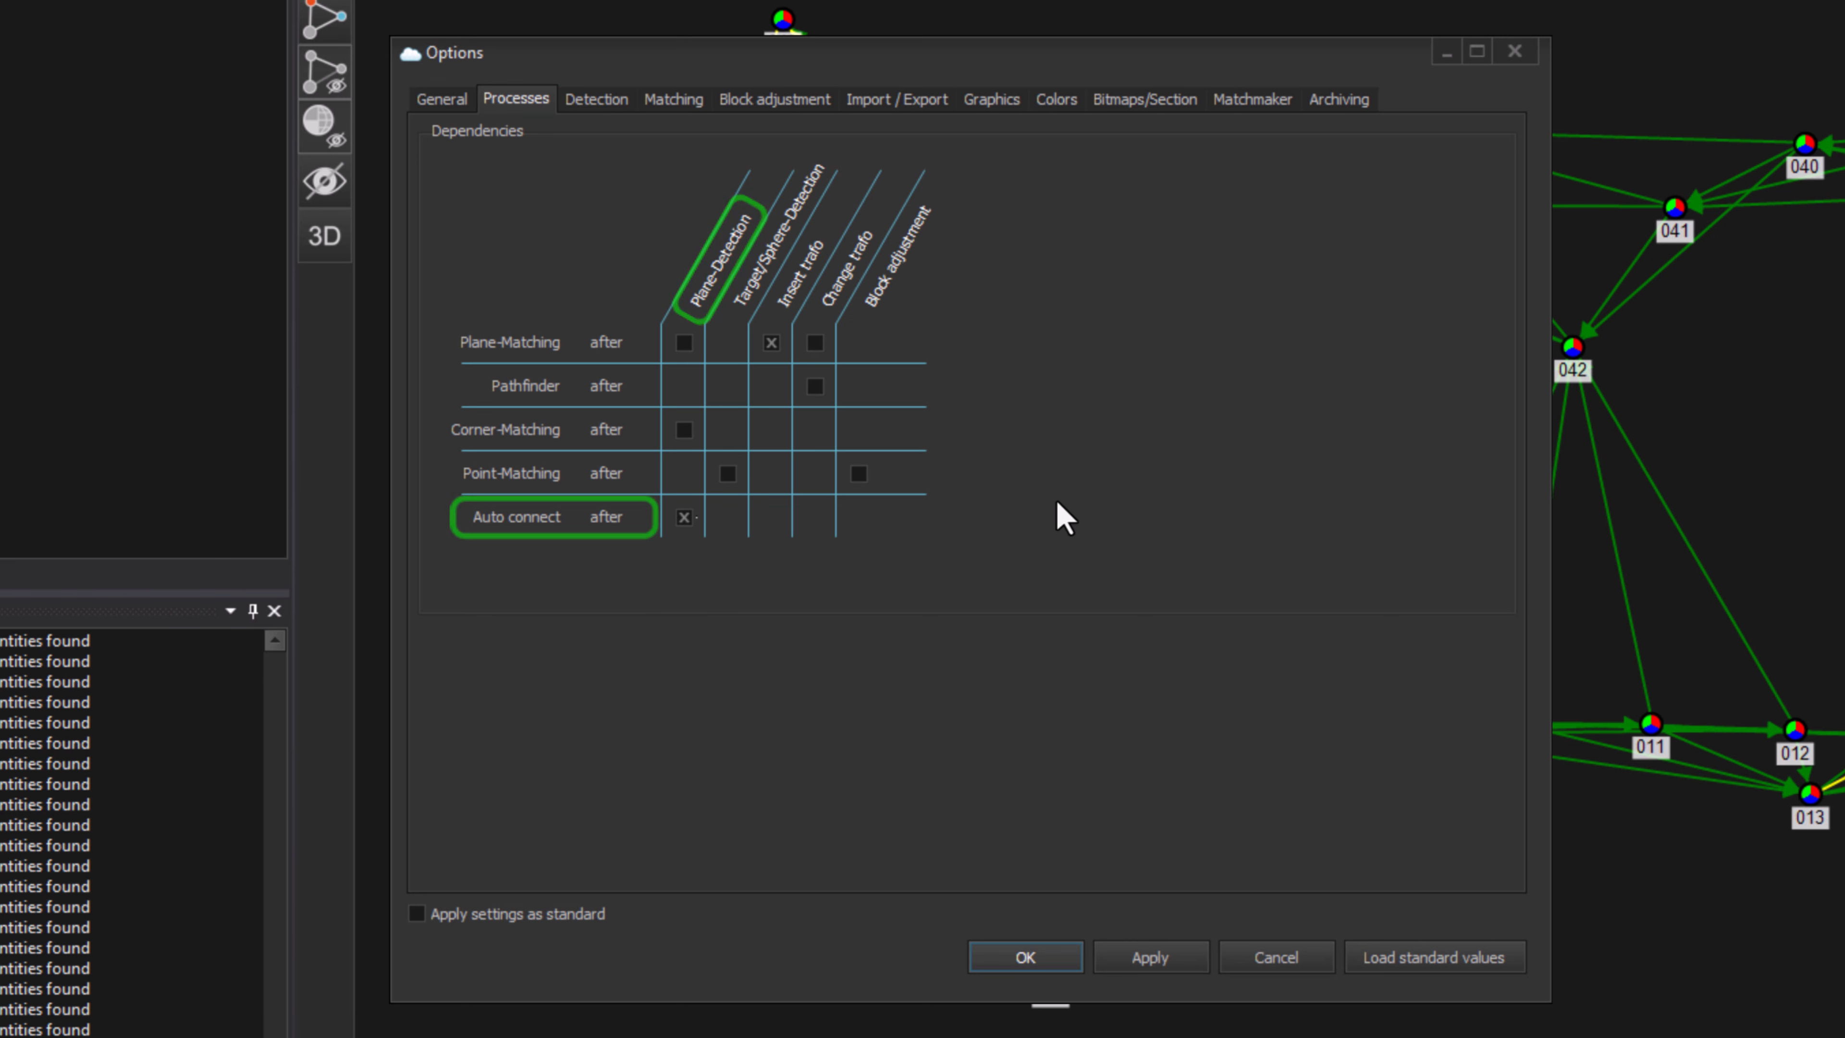
left_click(989, 940)
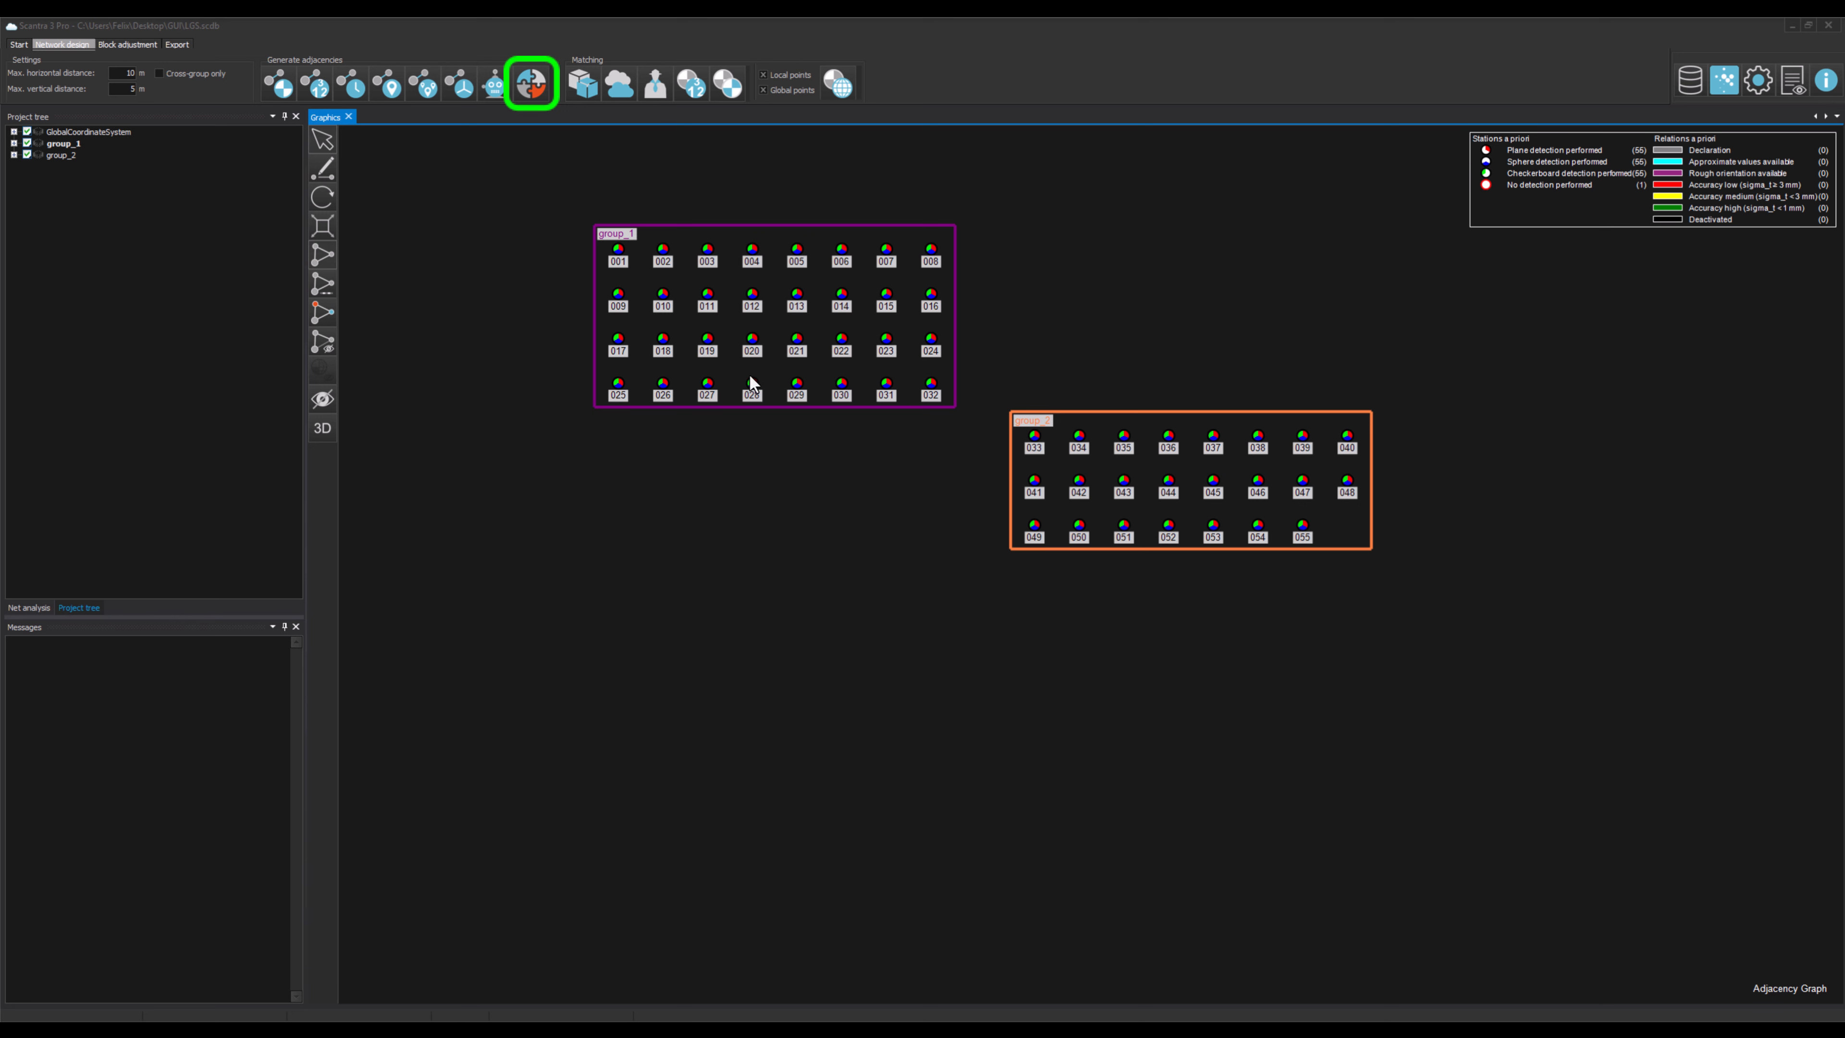
Step: Open the Matchmaker and browse through the left-image stations, ending on Scan_033 of group_2
left_click(532, 100)
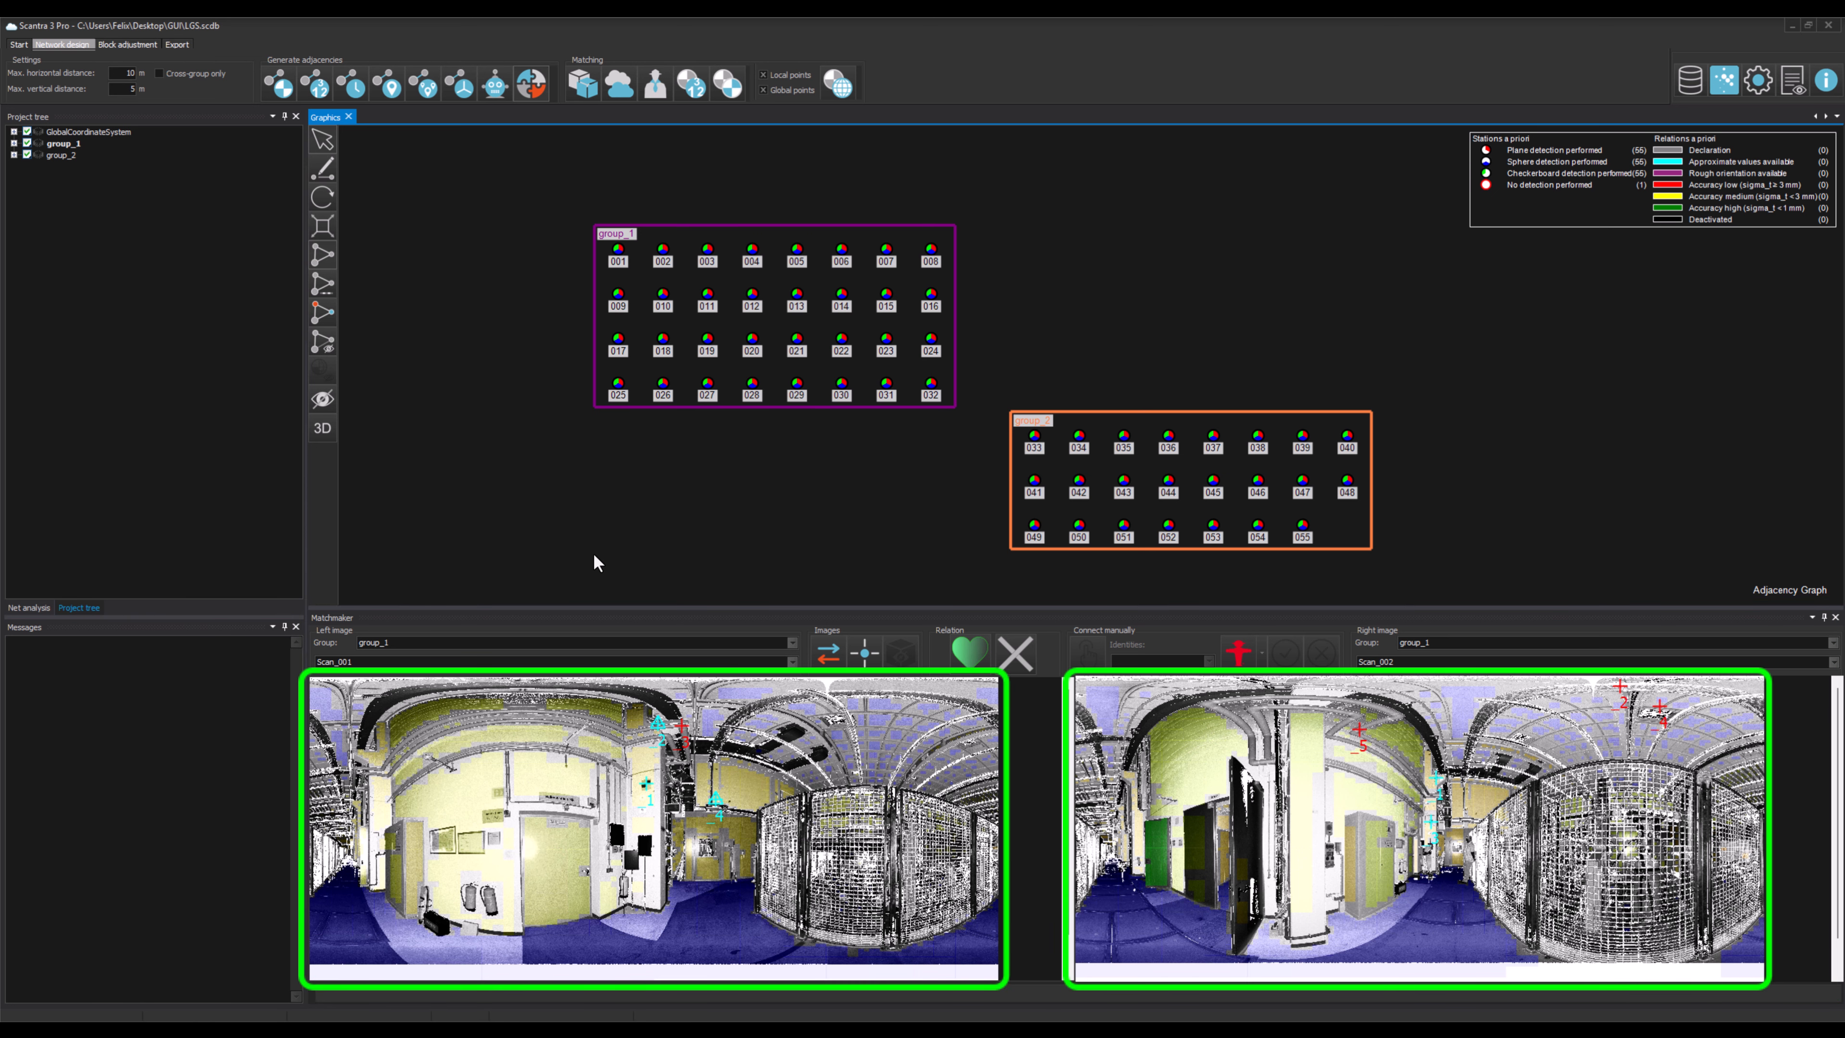
left_click(693, 736)
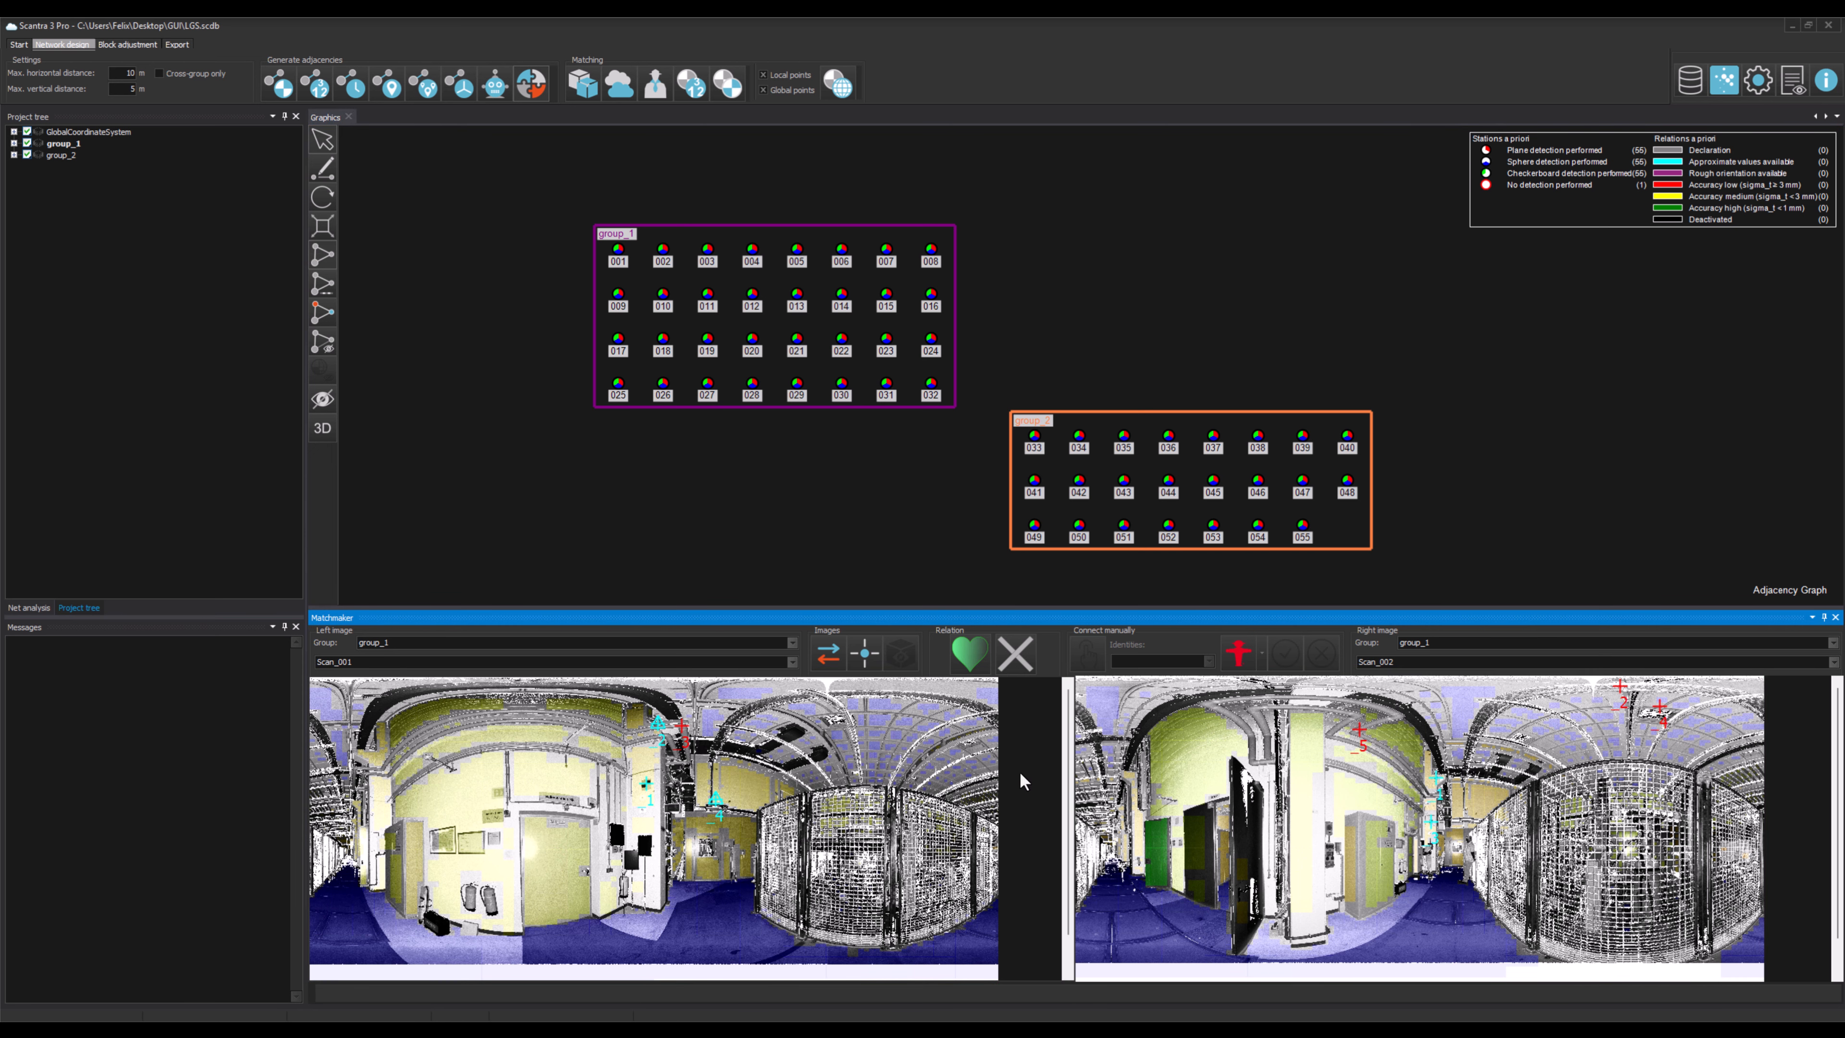
left_click(1049, 771)
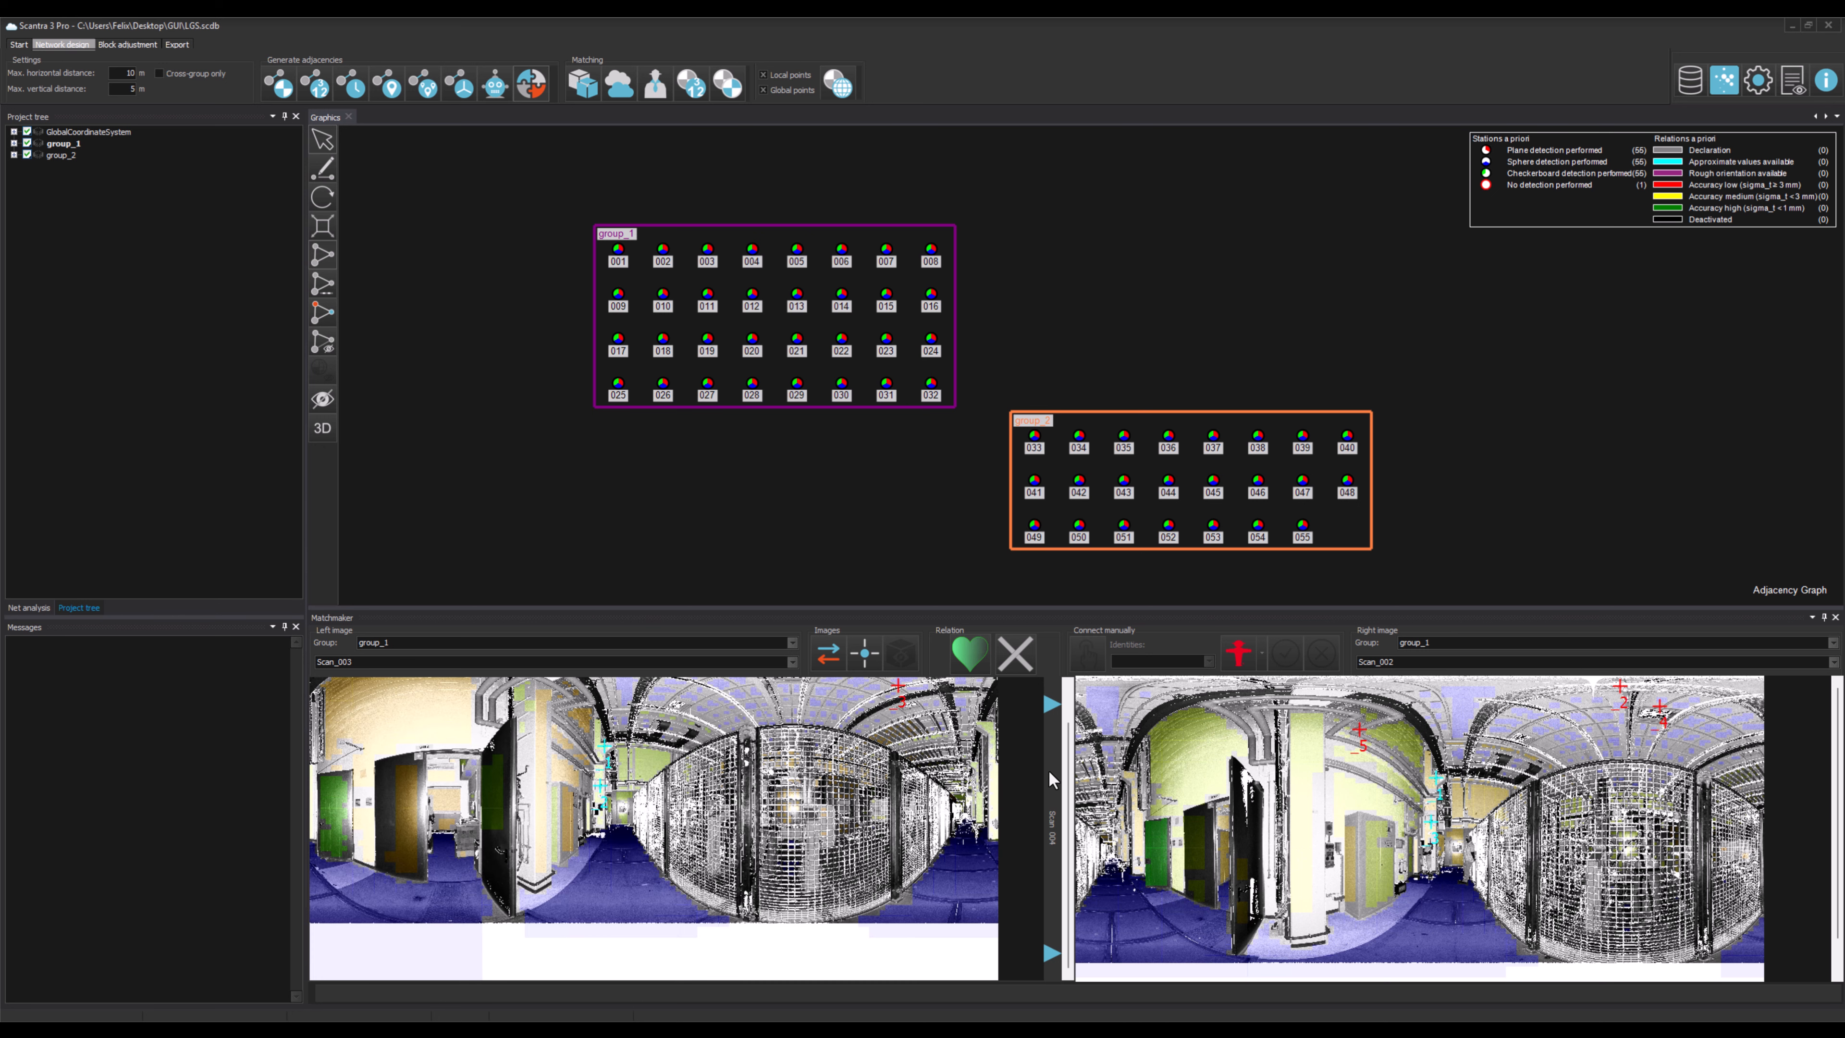
left_click(1049, 772)
left_click(1048, 770)
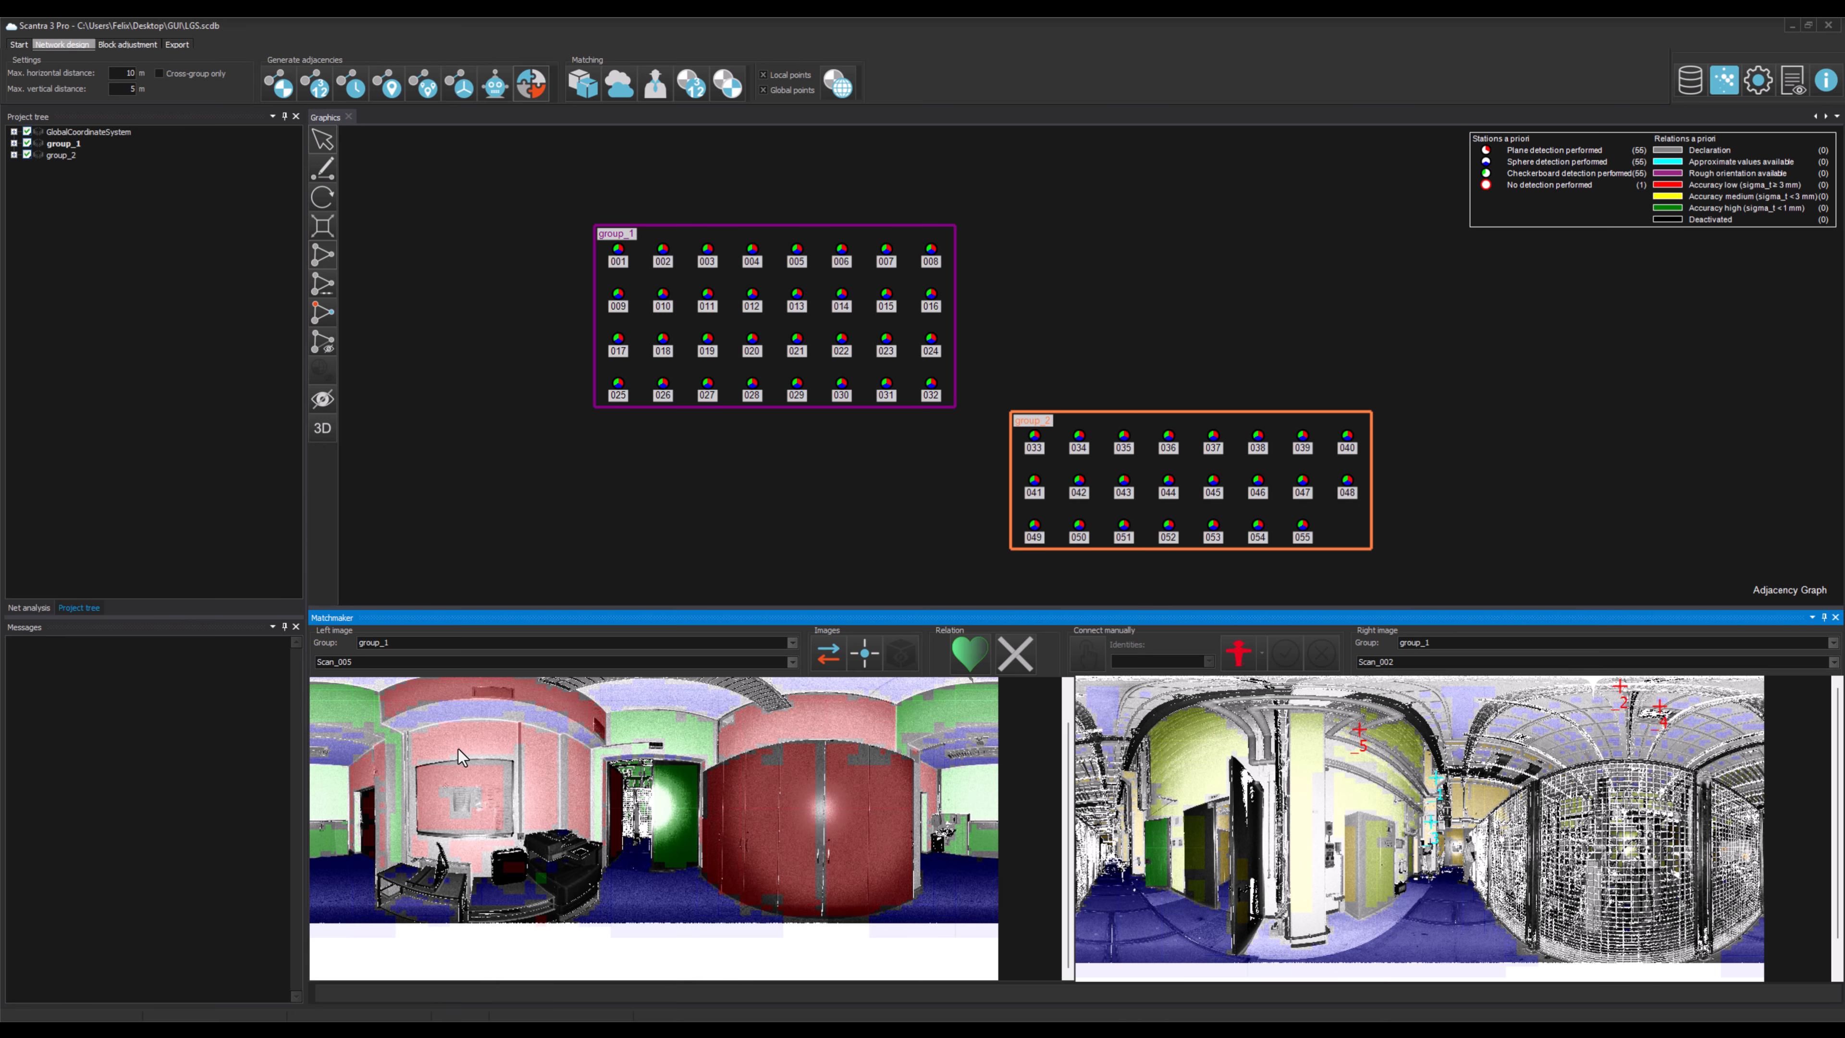
left_click(320, 749)
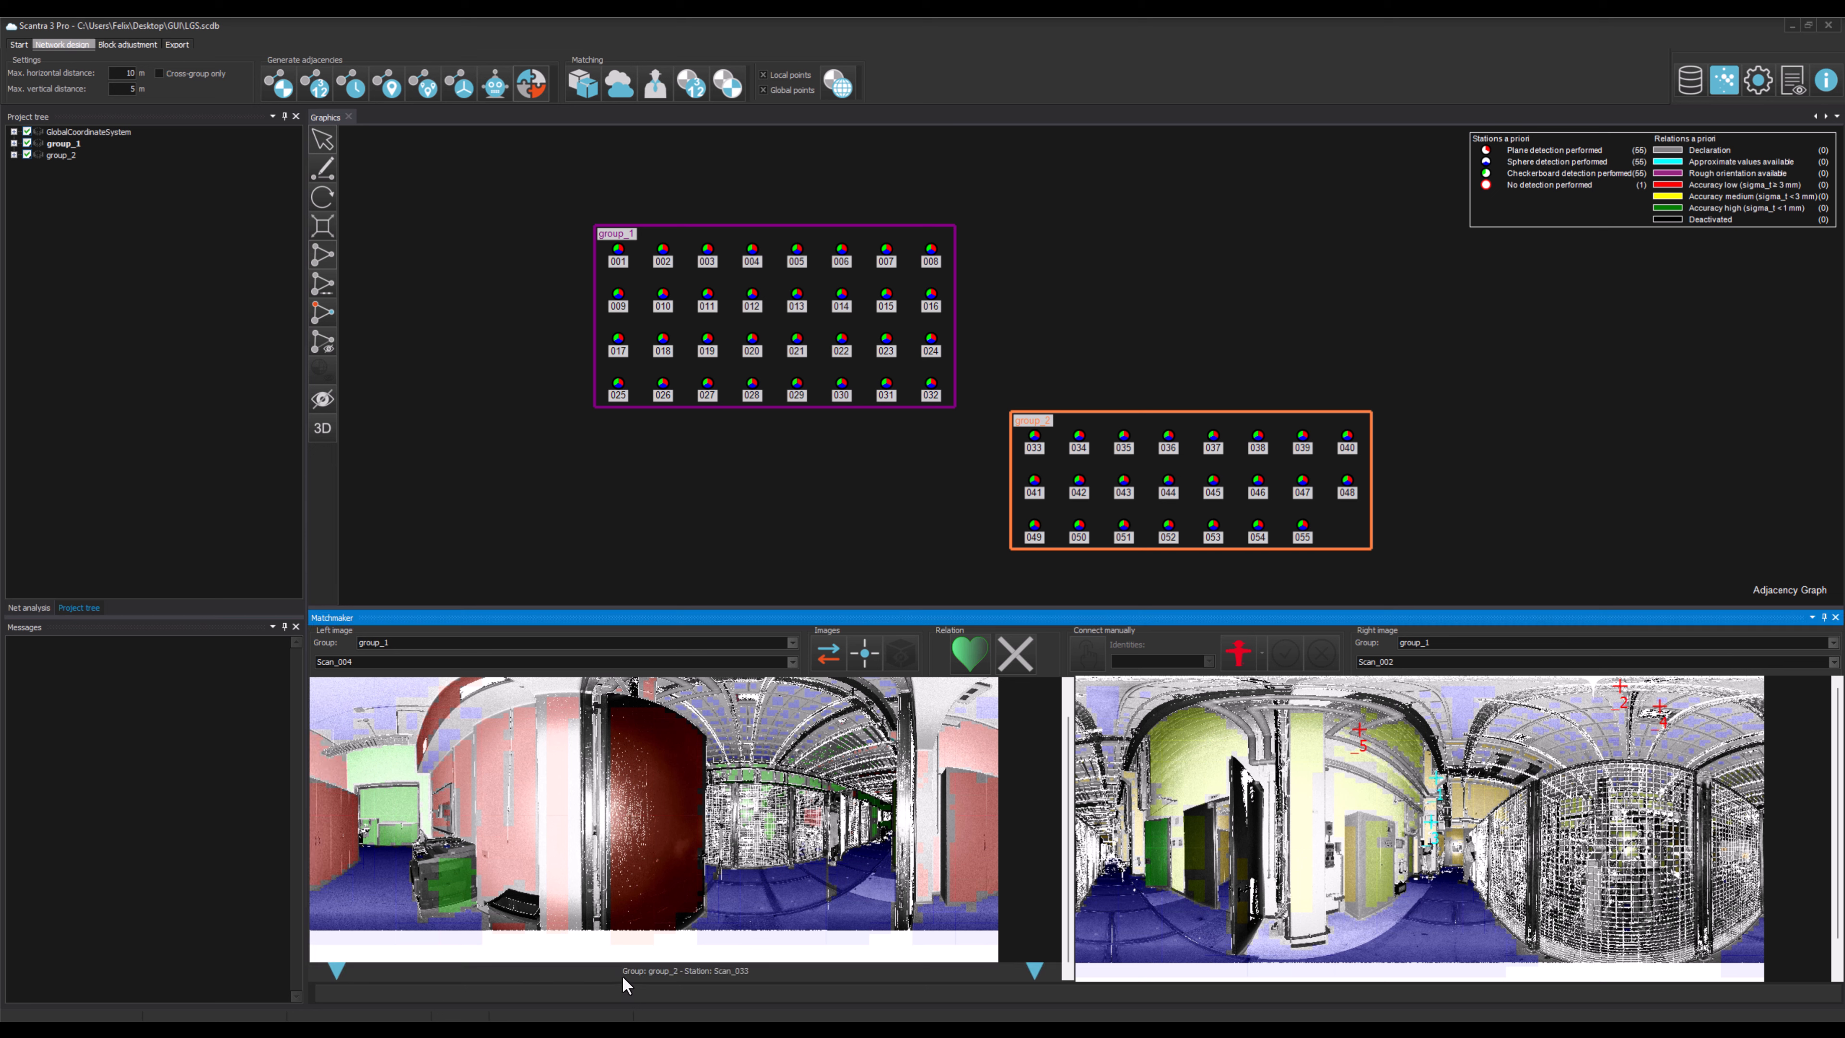
left_click(622, 973)
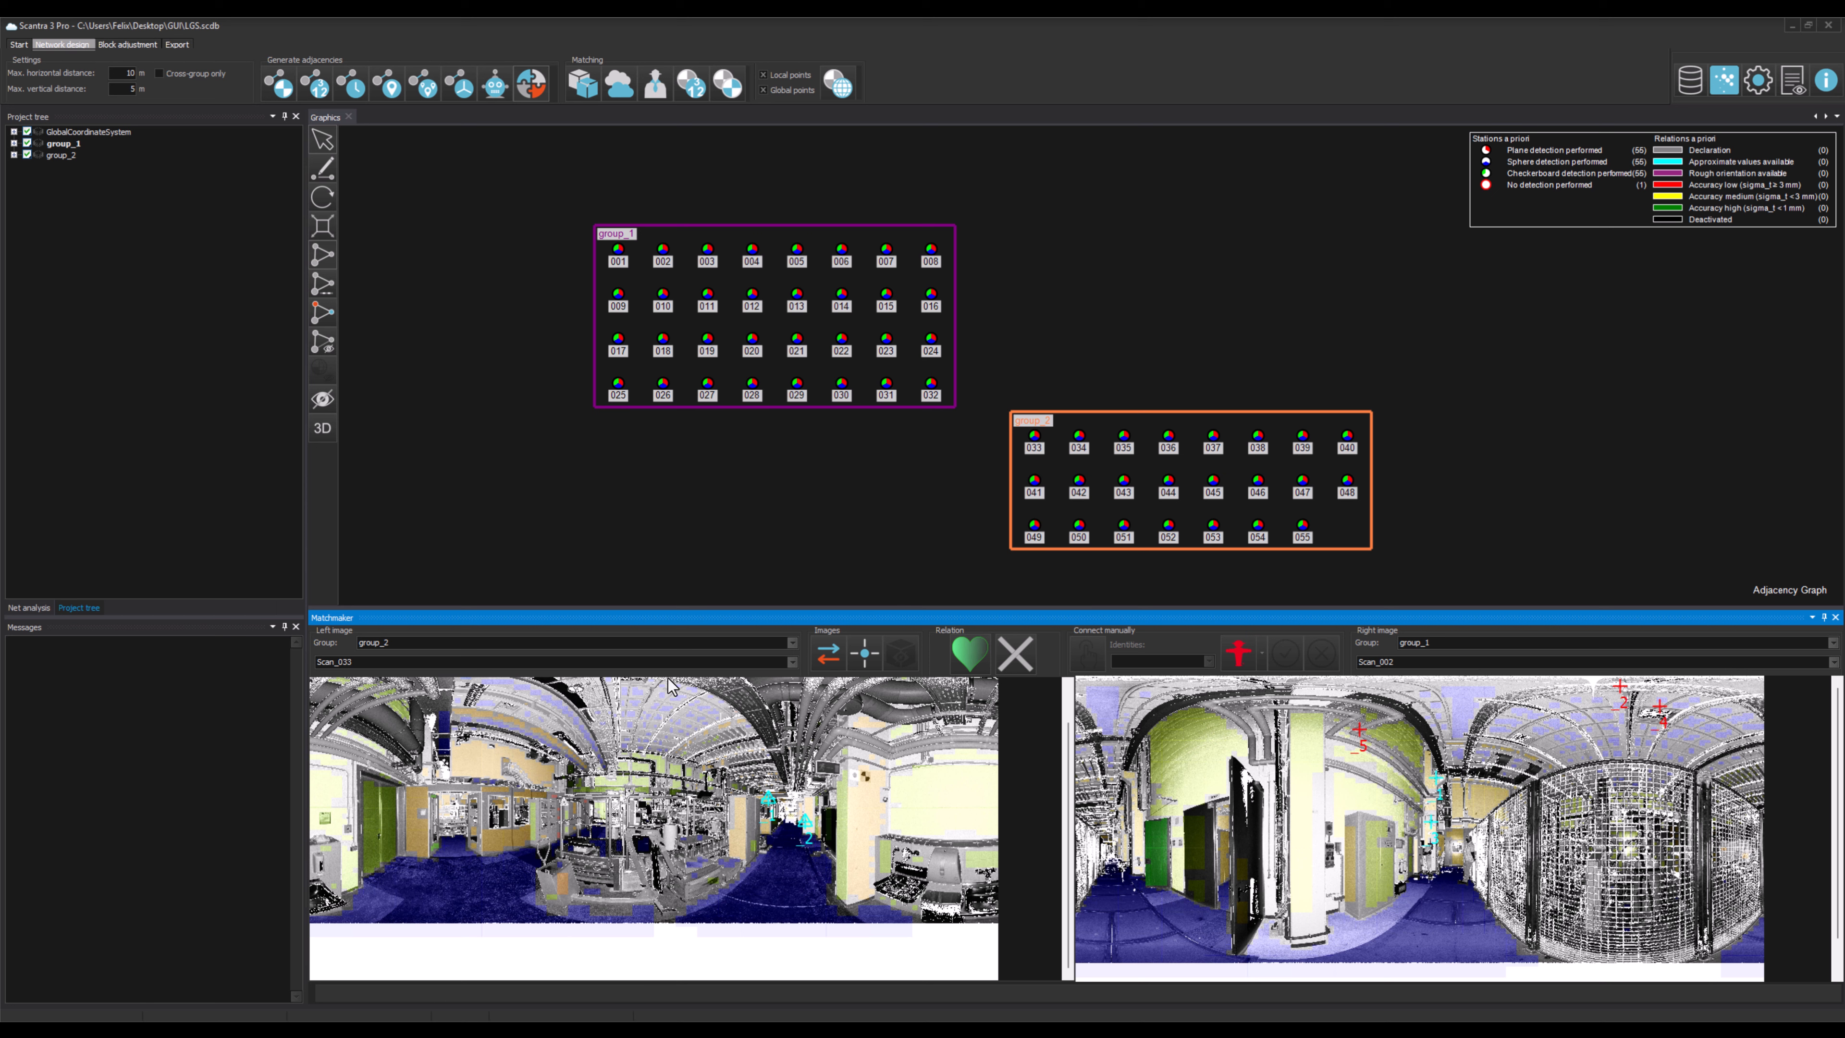
Step: Focus the graph on station 011 and choose Scan_012 as the Matchmaker's right image
right_click(708, 295)
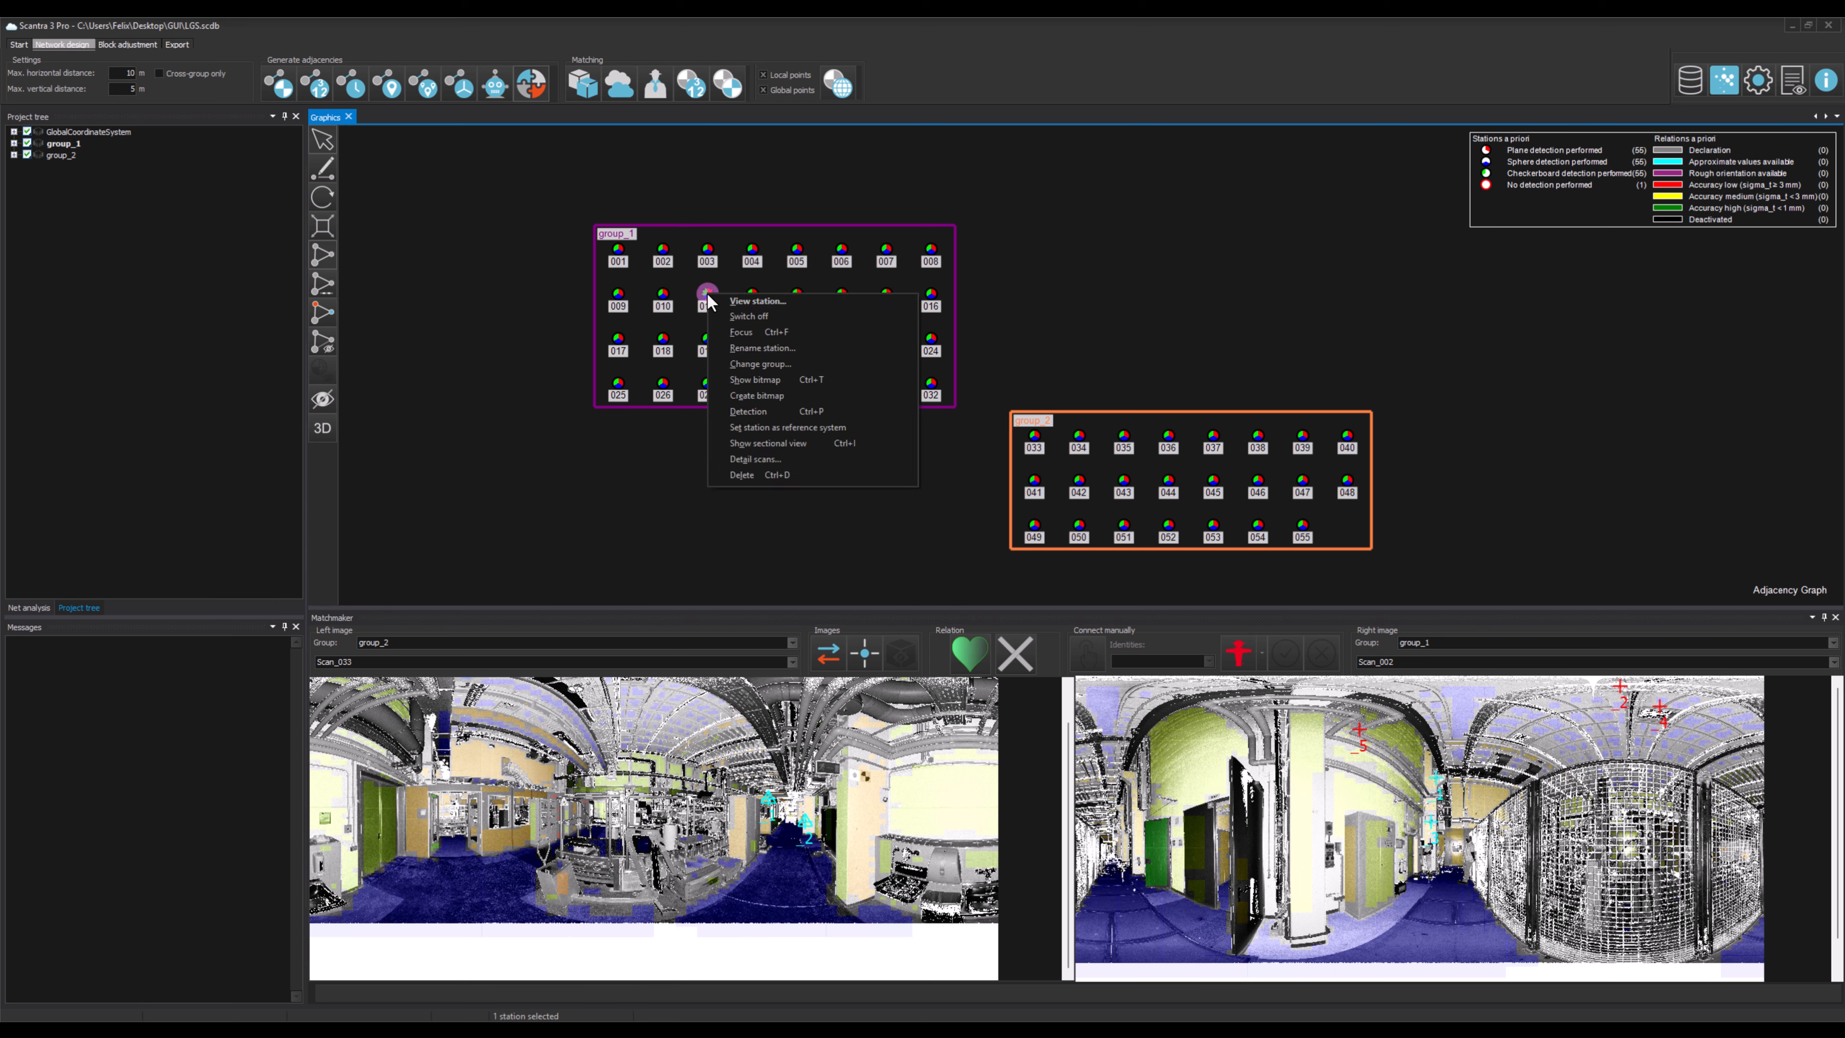
left_click(791, 334)
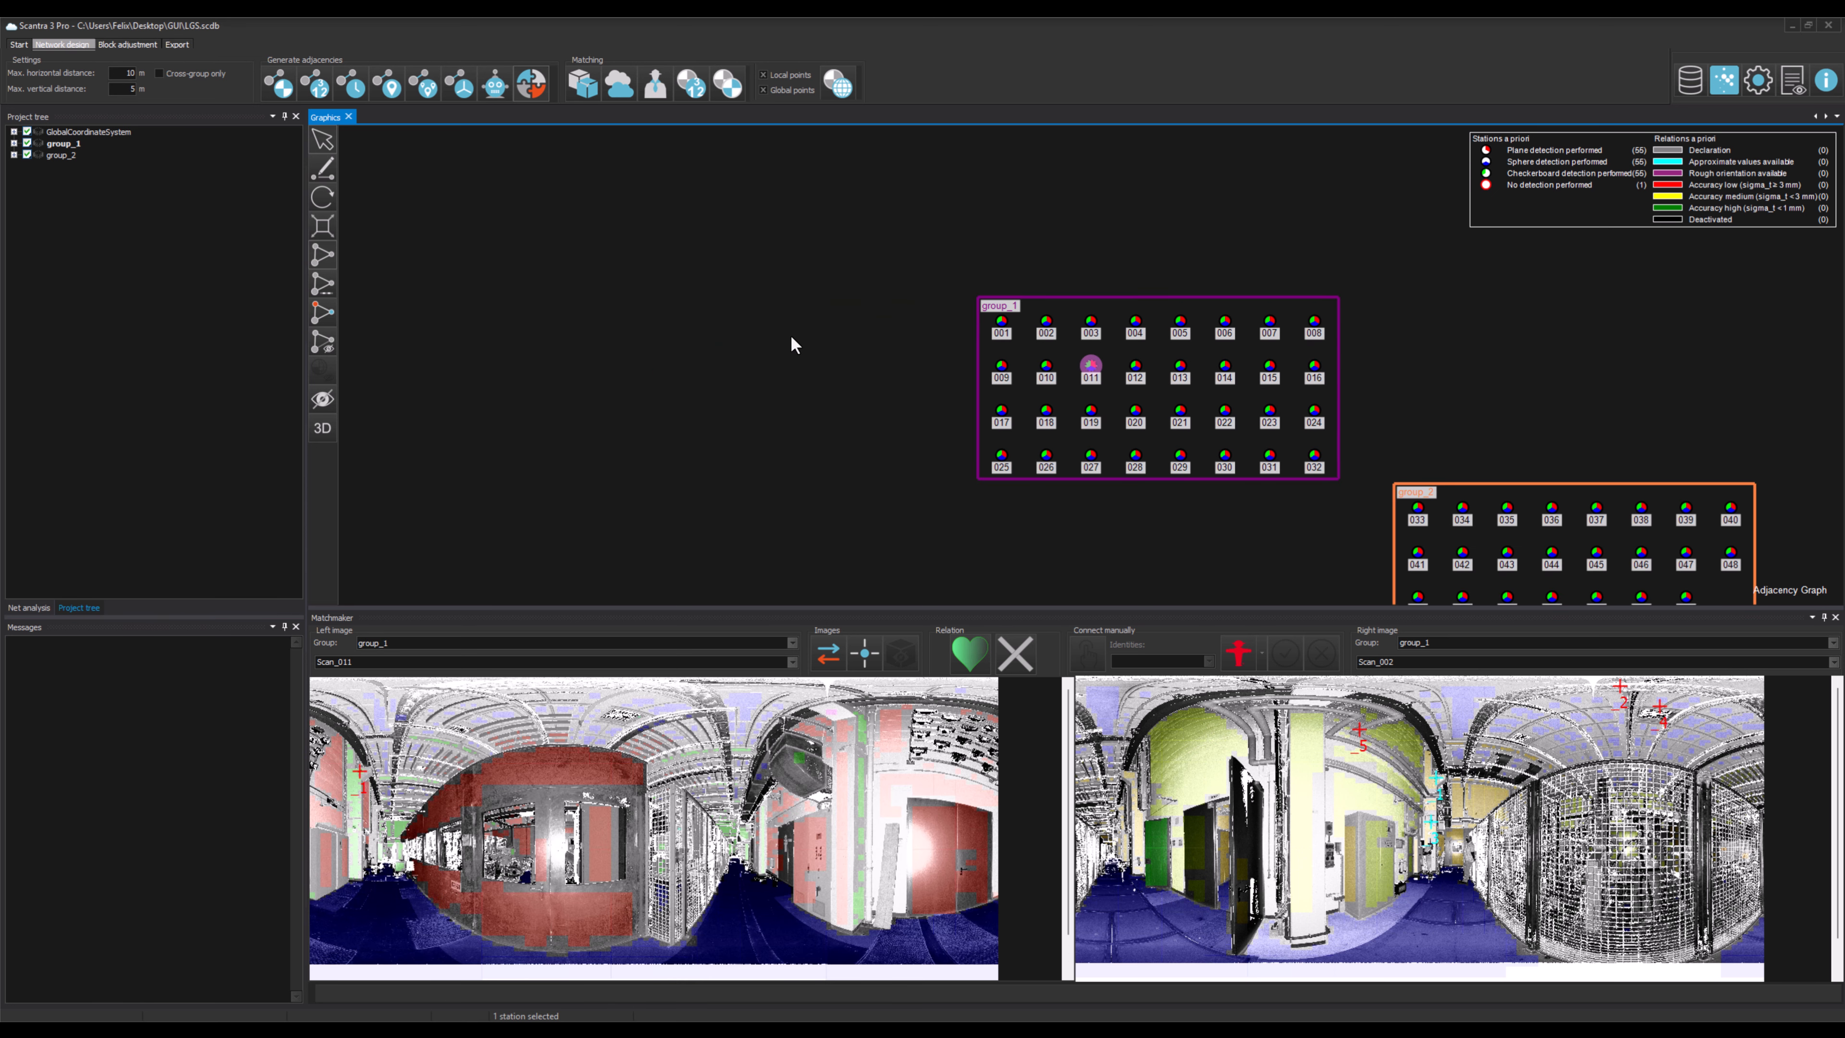
left_click(1390, 666)
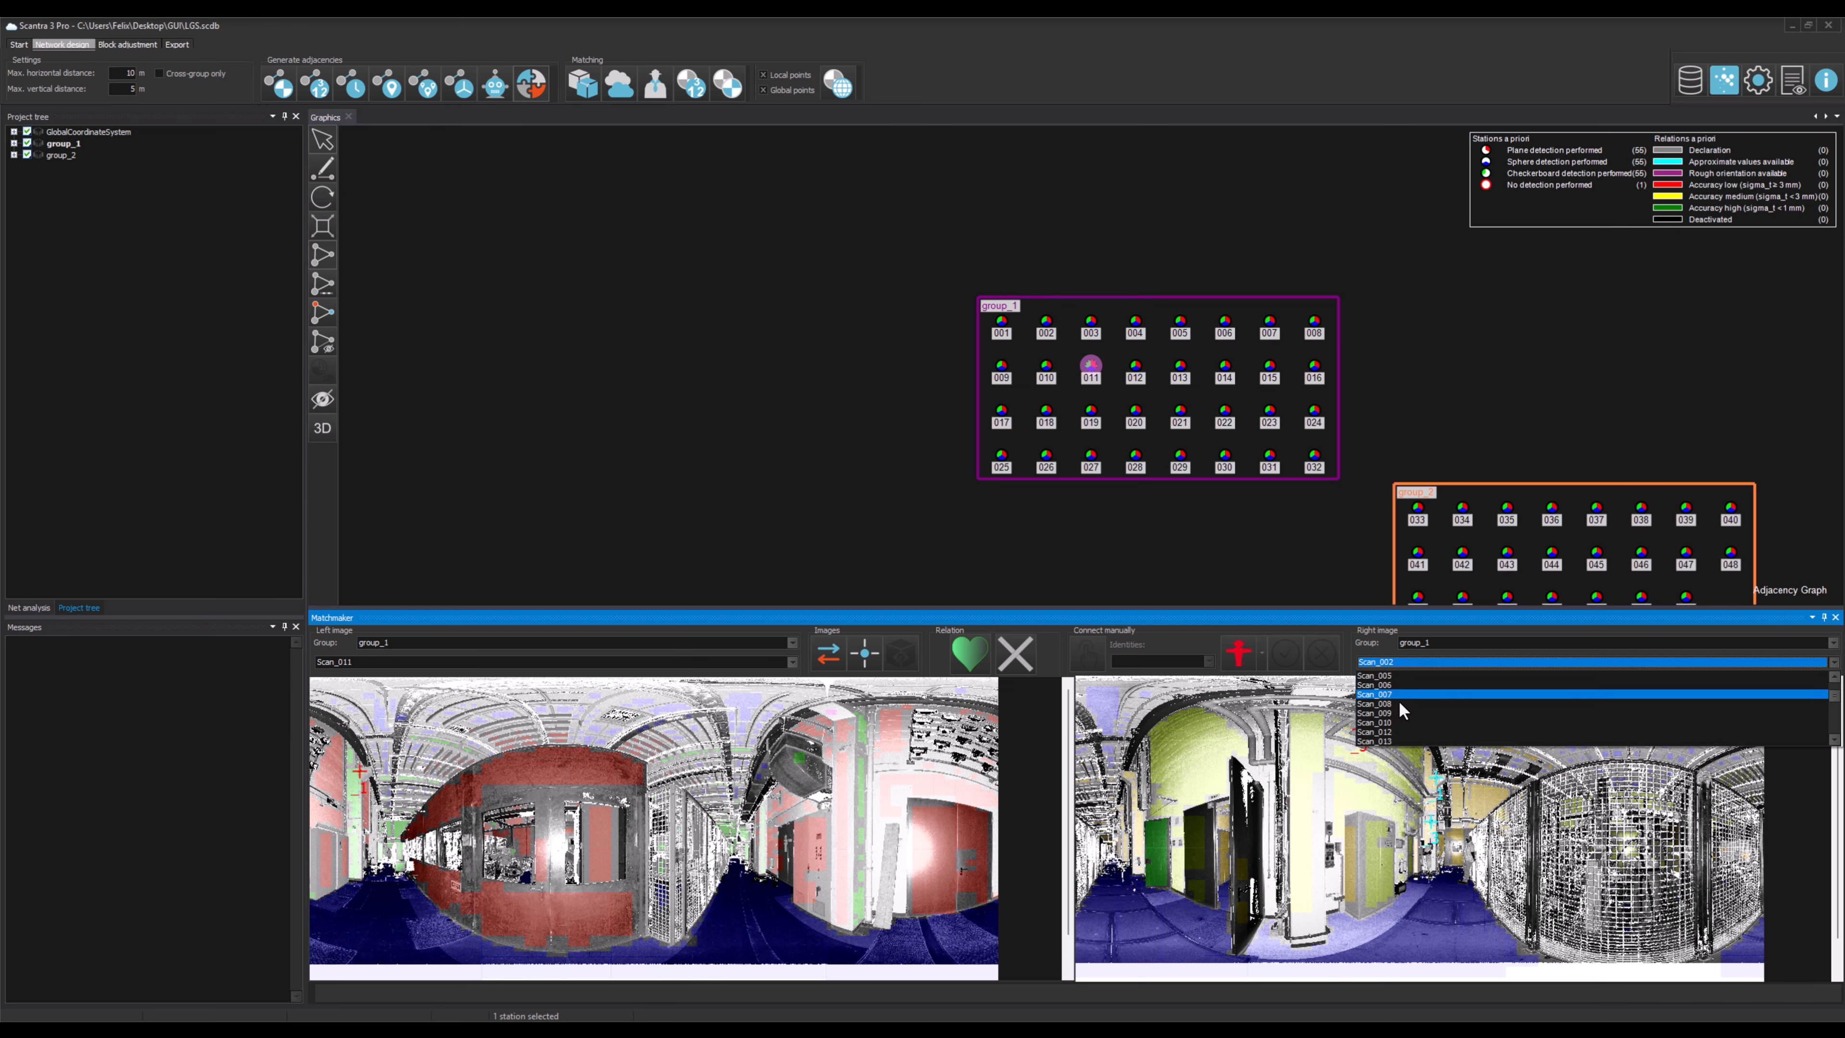
left_click(1400, 729)
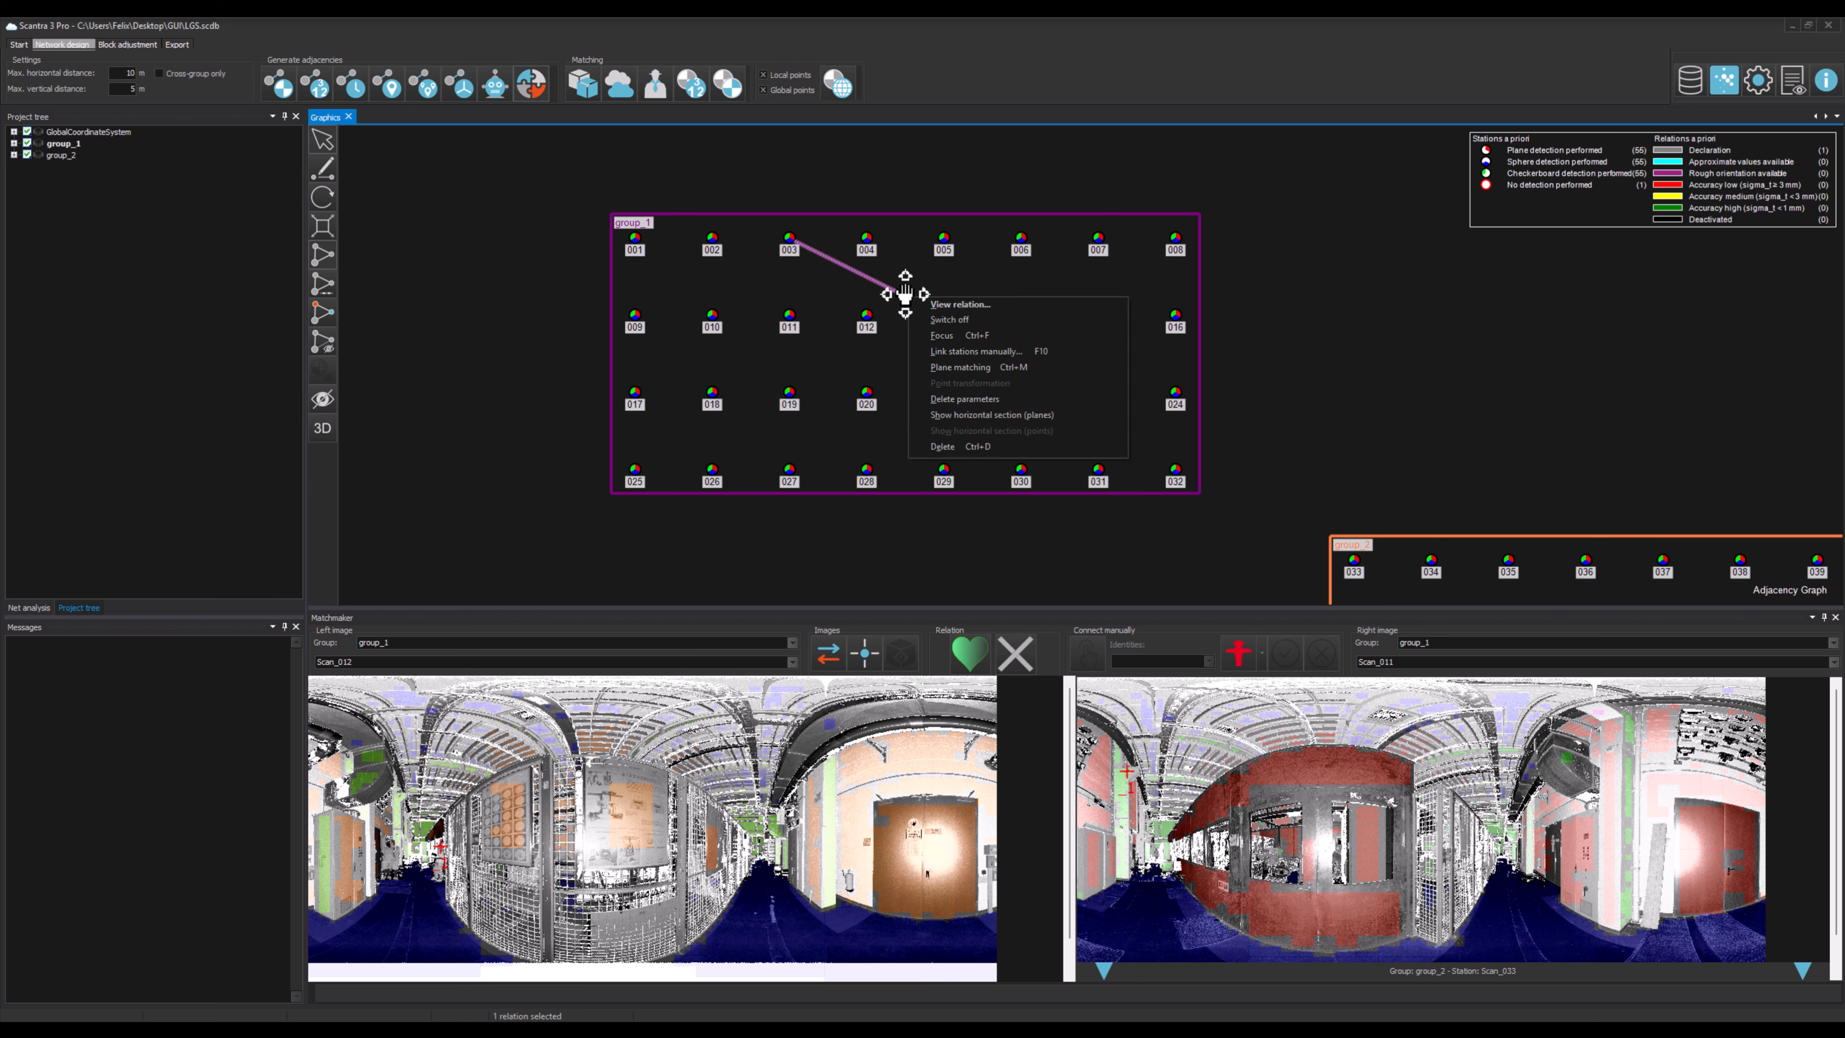
Step: Focus on the highlighted relation in the graph and reject it in the Matchmaker
right_click(908, 296)
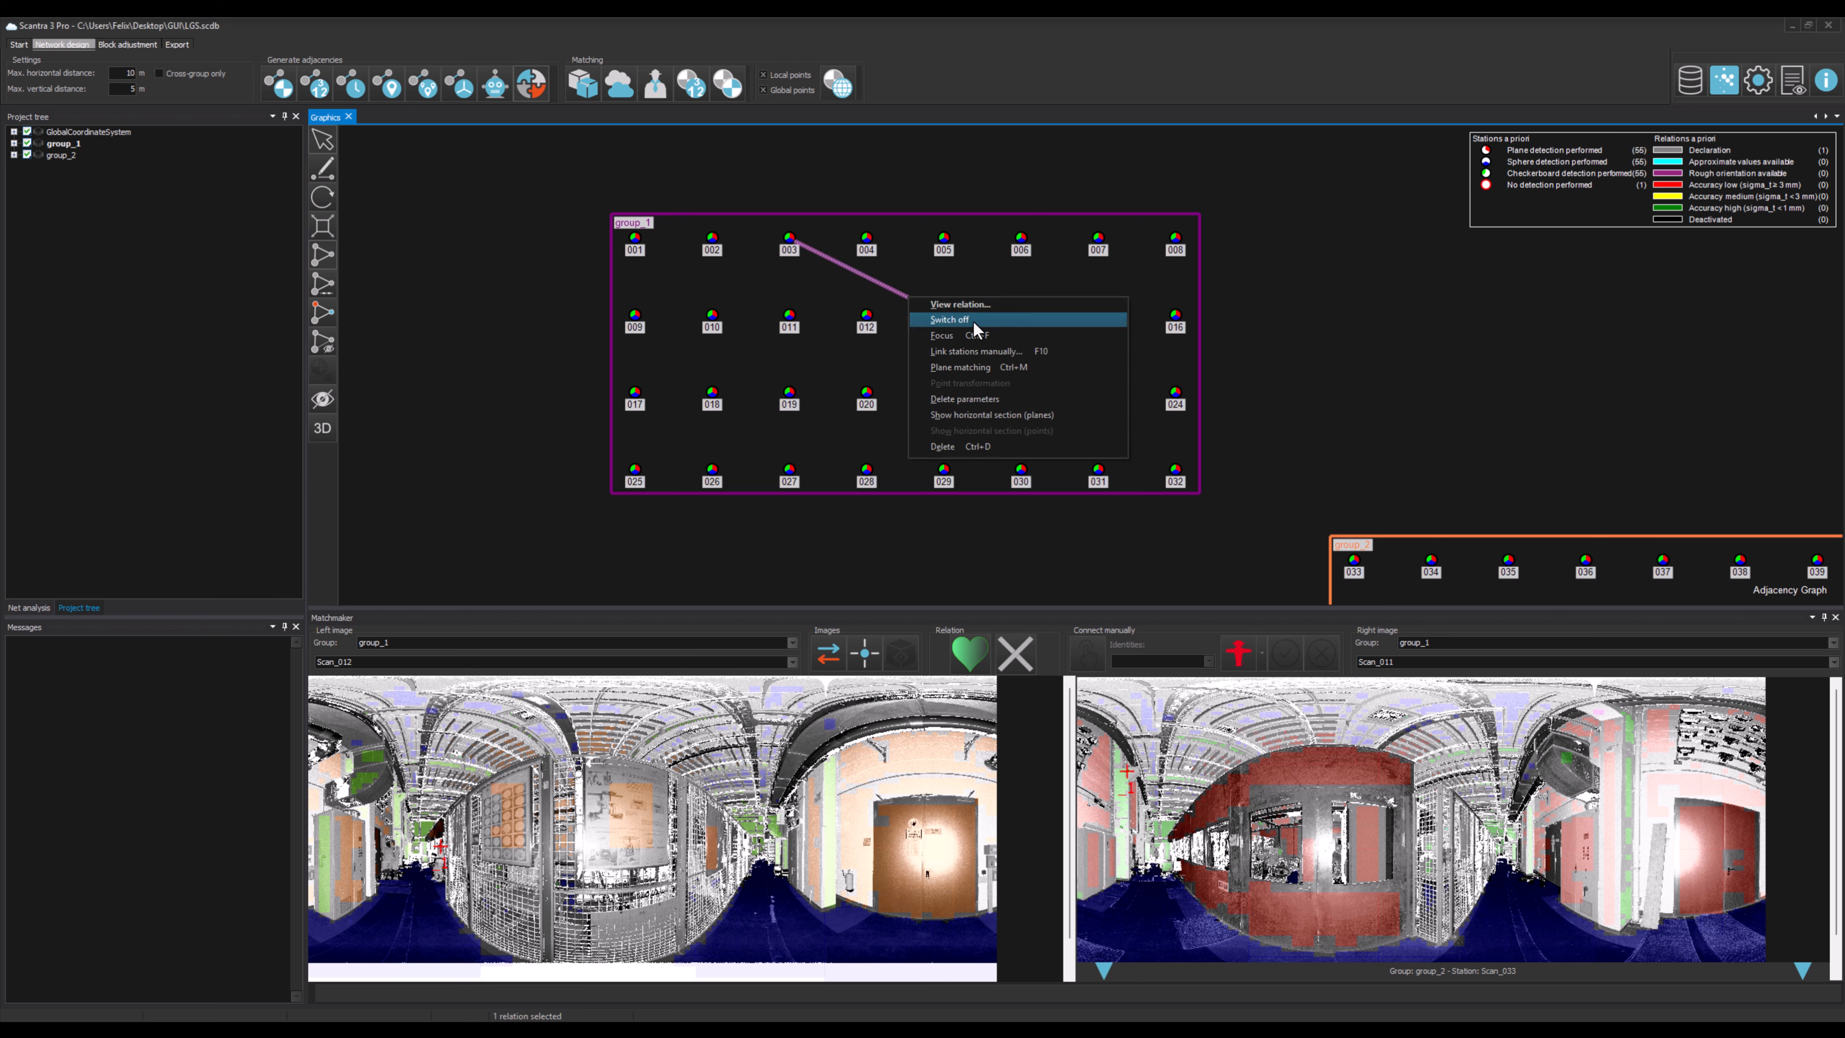
left_click(1002, 336)
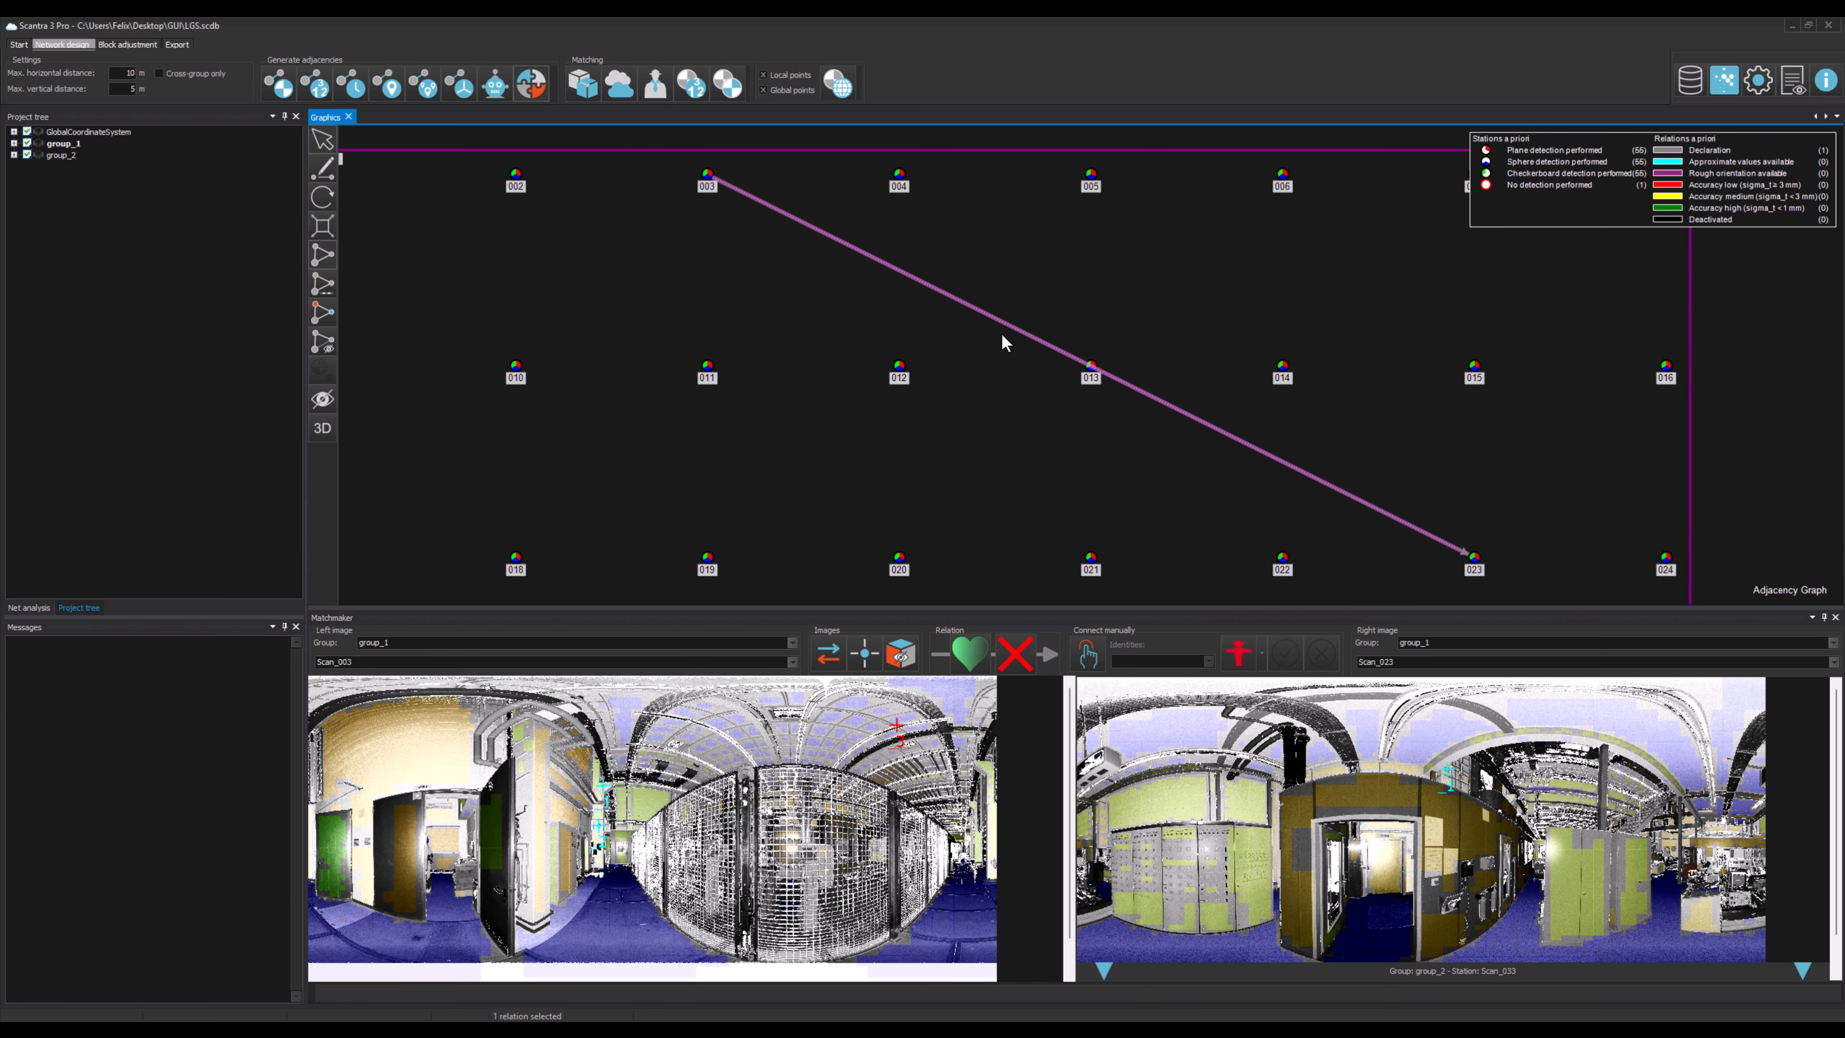
left_click(1015, 654)
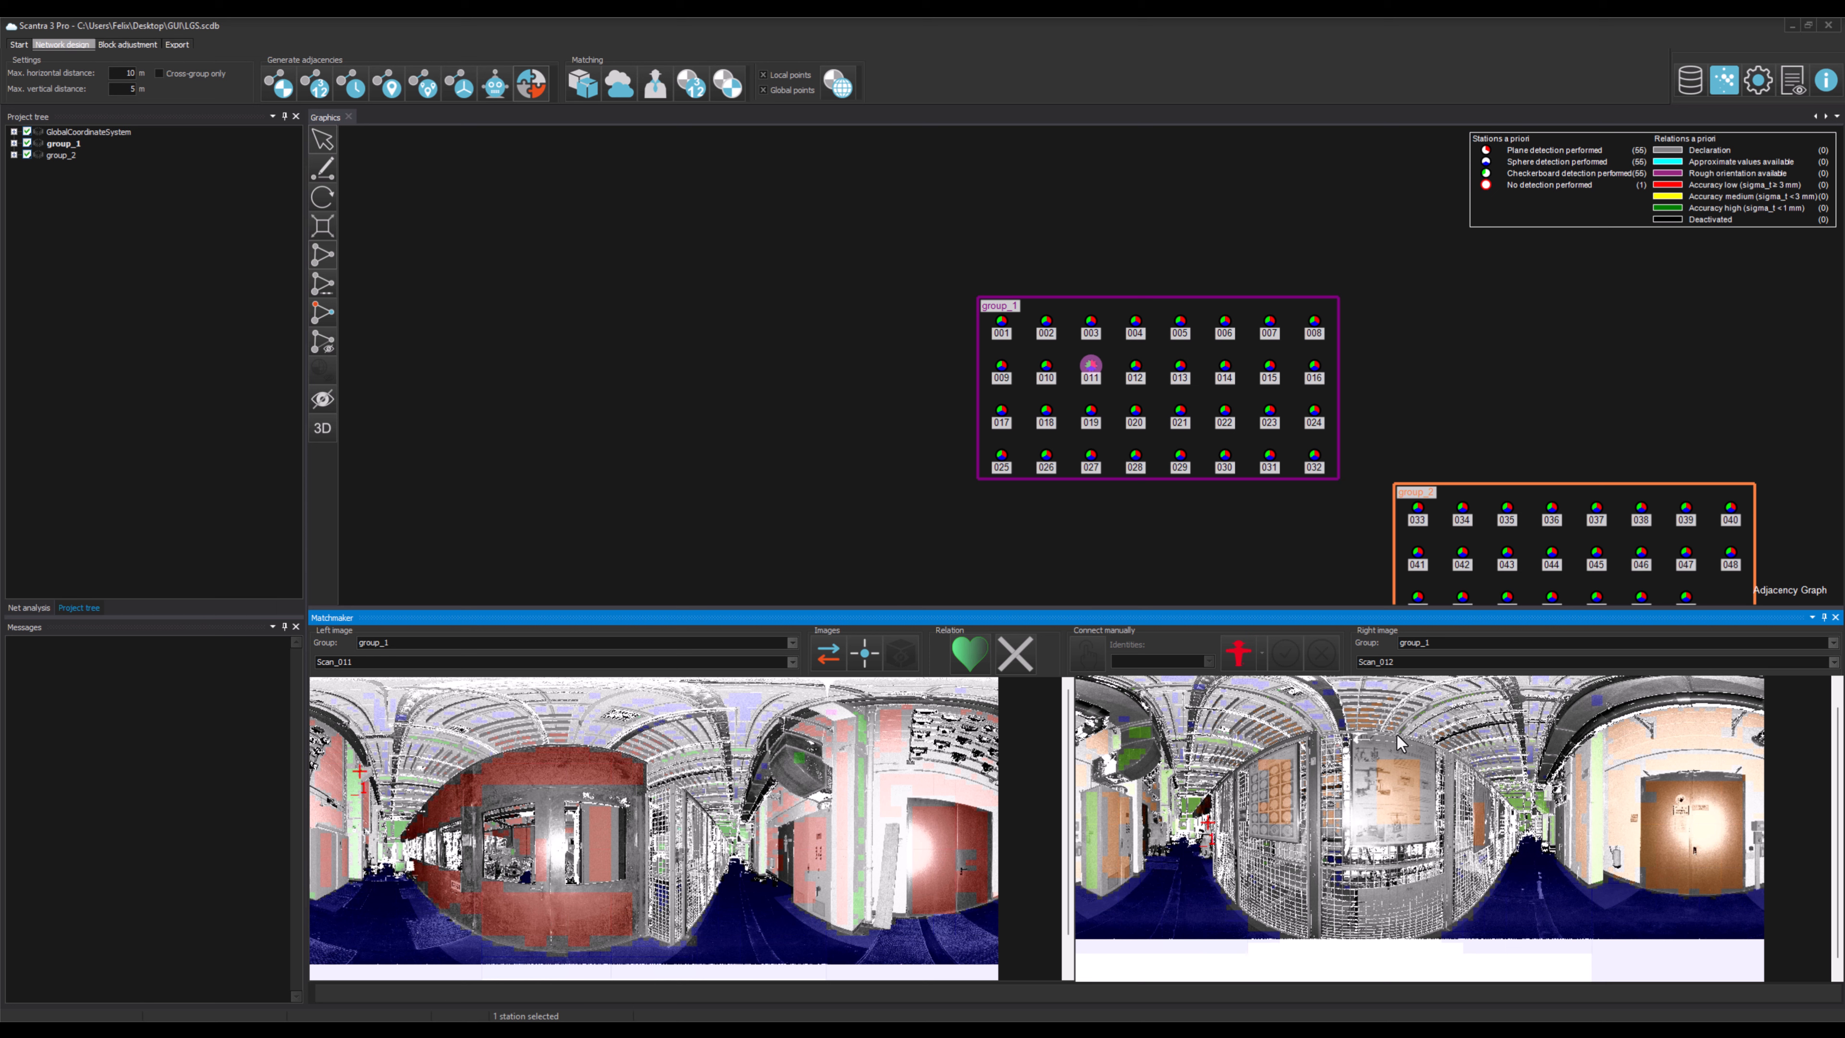
Step: Accept the relation between Scan_011 and Scan_012 in the Matchmaker
left_click(969, 653)
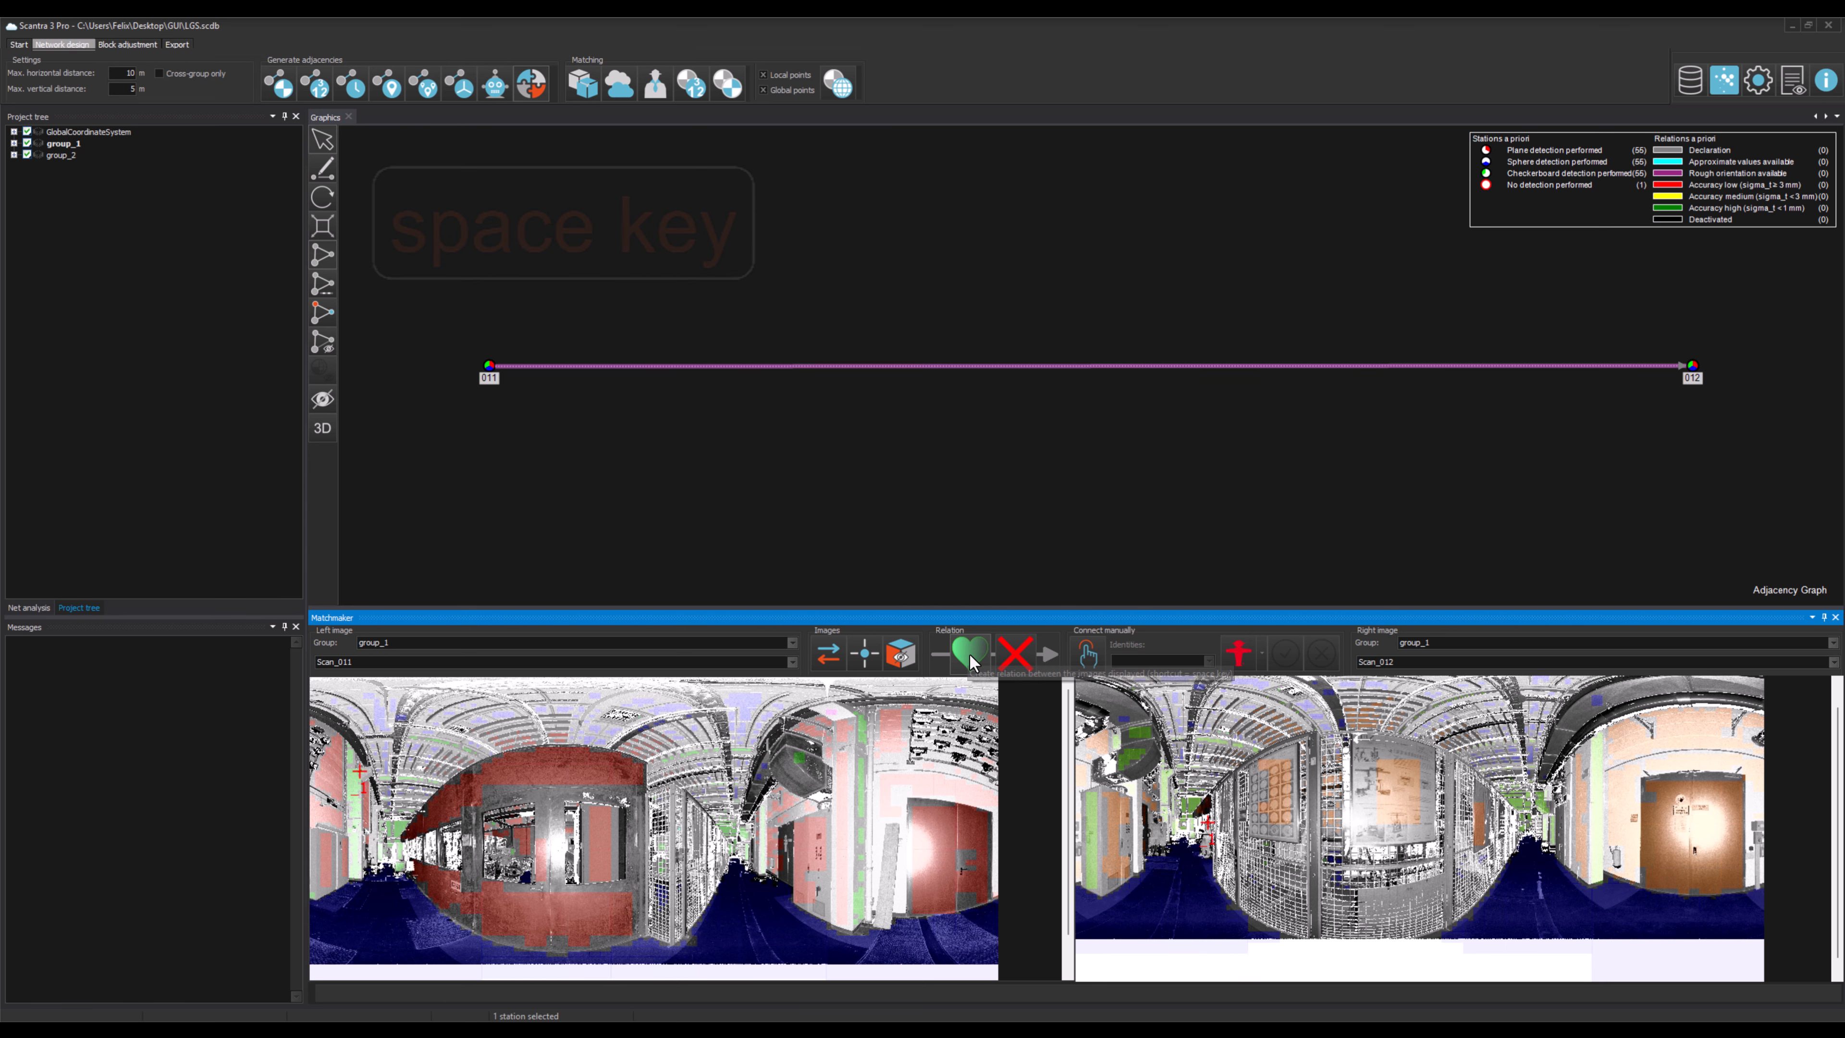
left_click(969, 654)
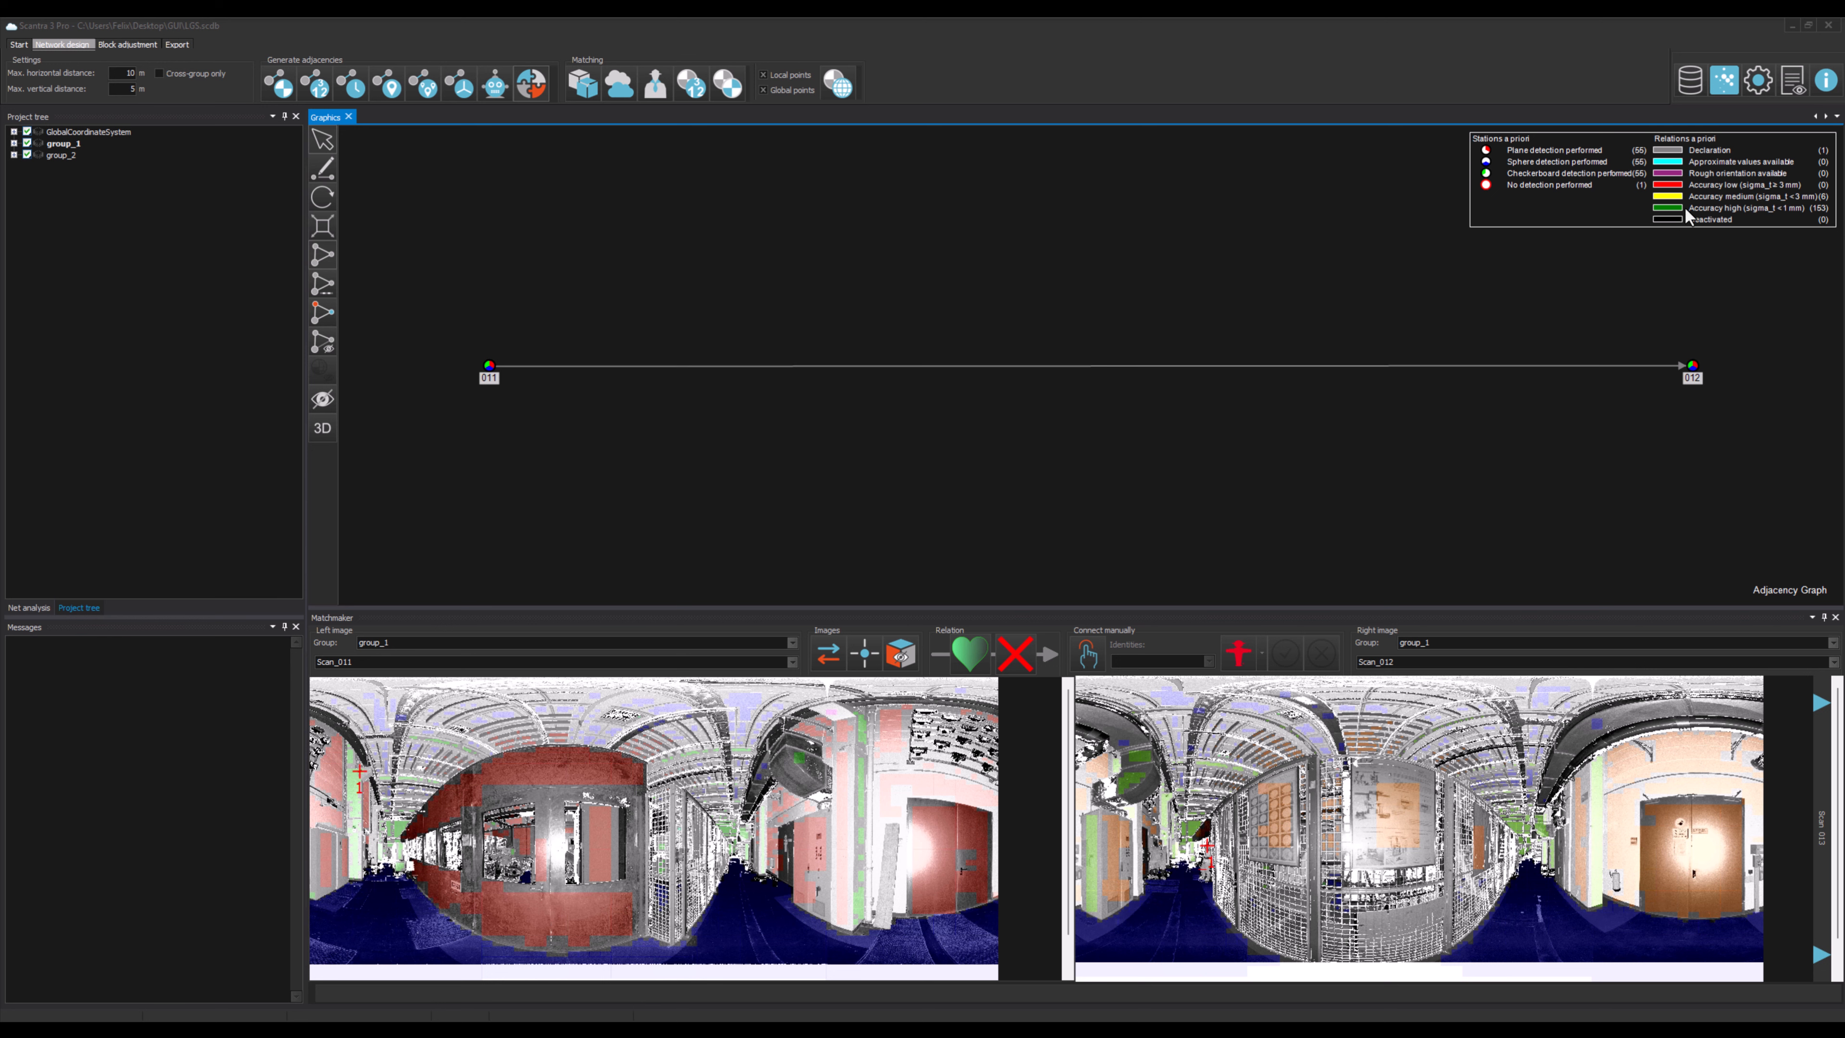
Step: In the Matchmaker options, set keyboard control to WASD keys for the left image and arrow keys for the right image
left_click(1758, 79)
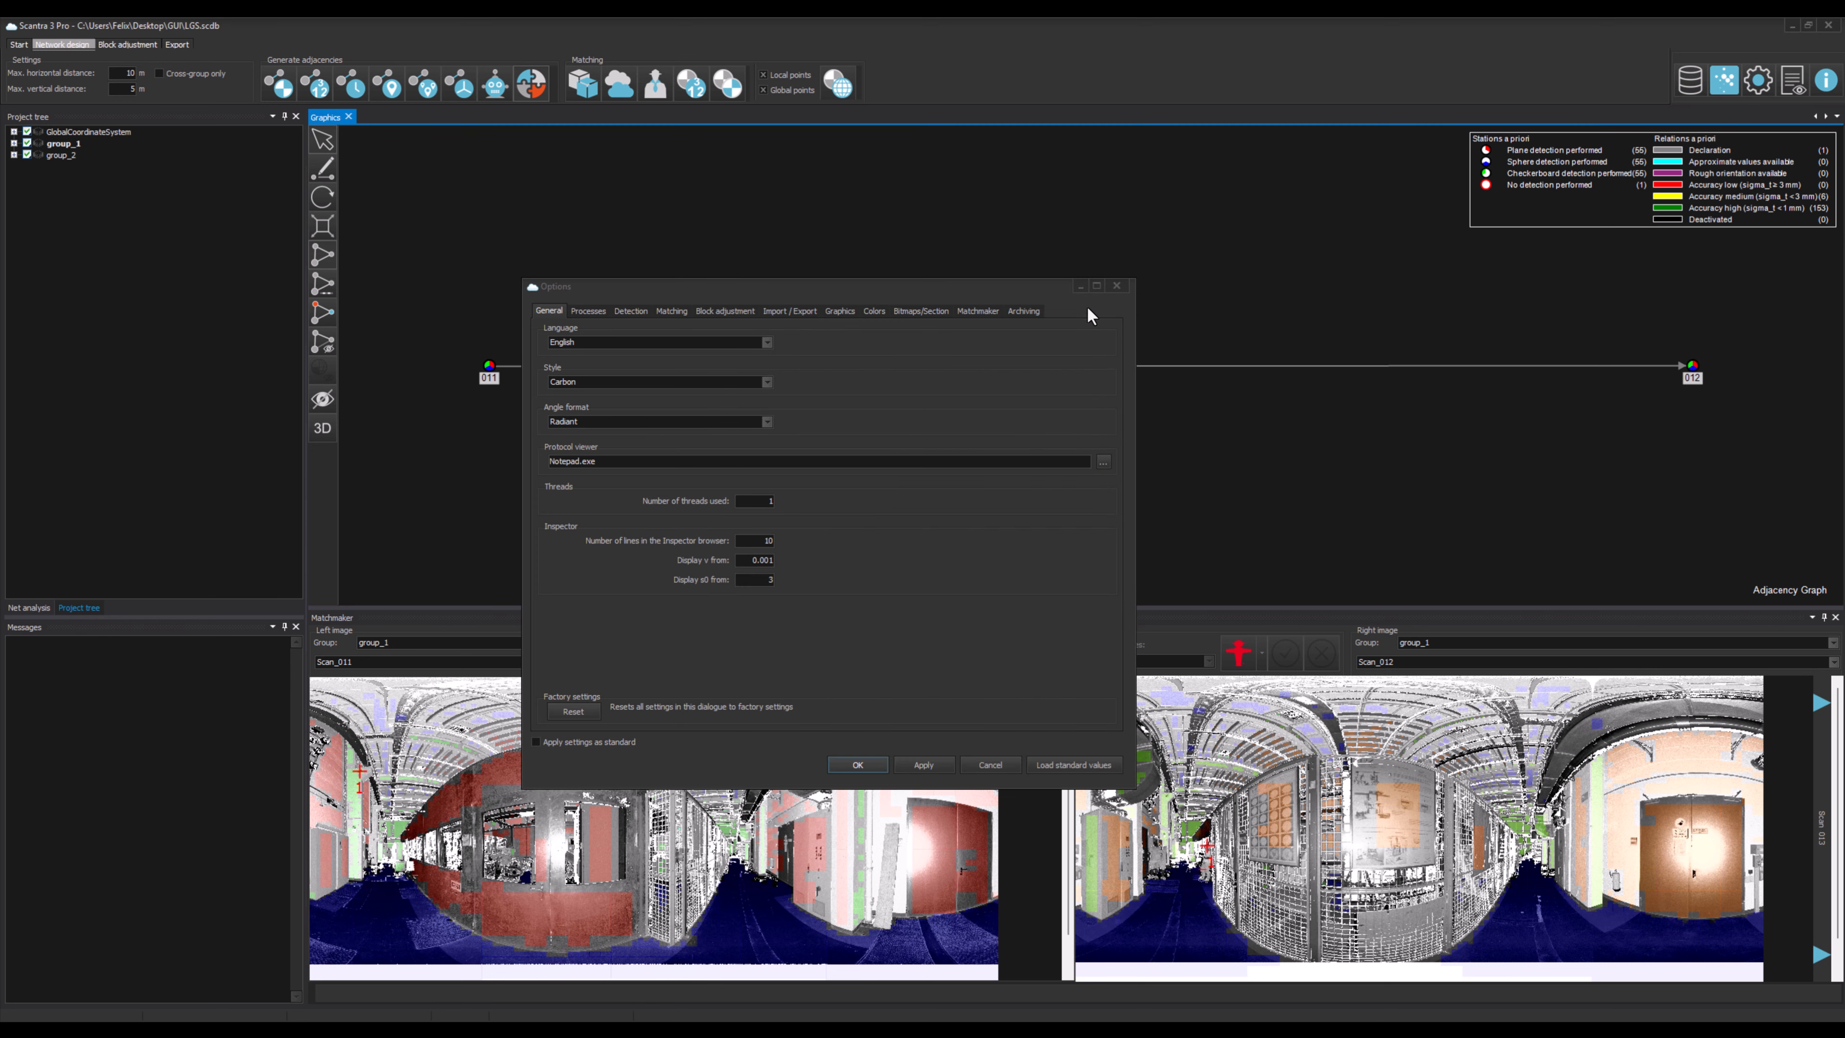
left_click(981, 310)
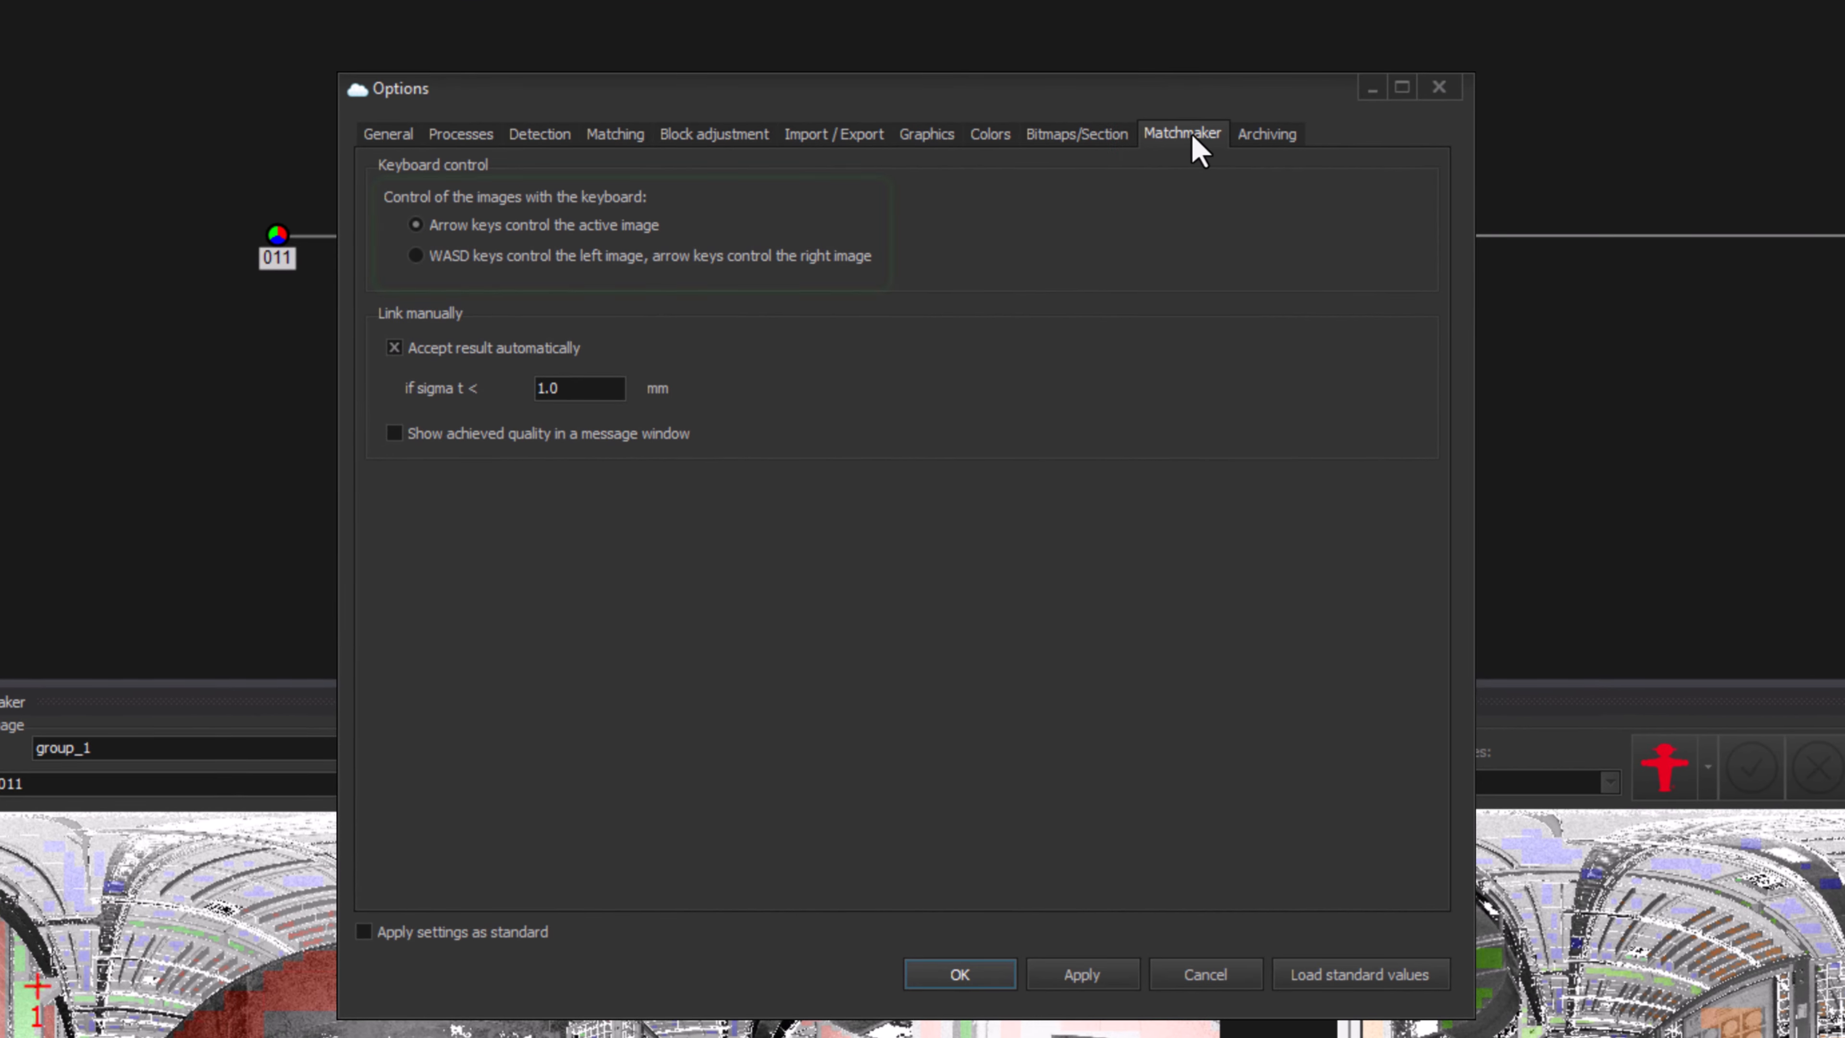
left_click(834, 265)
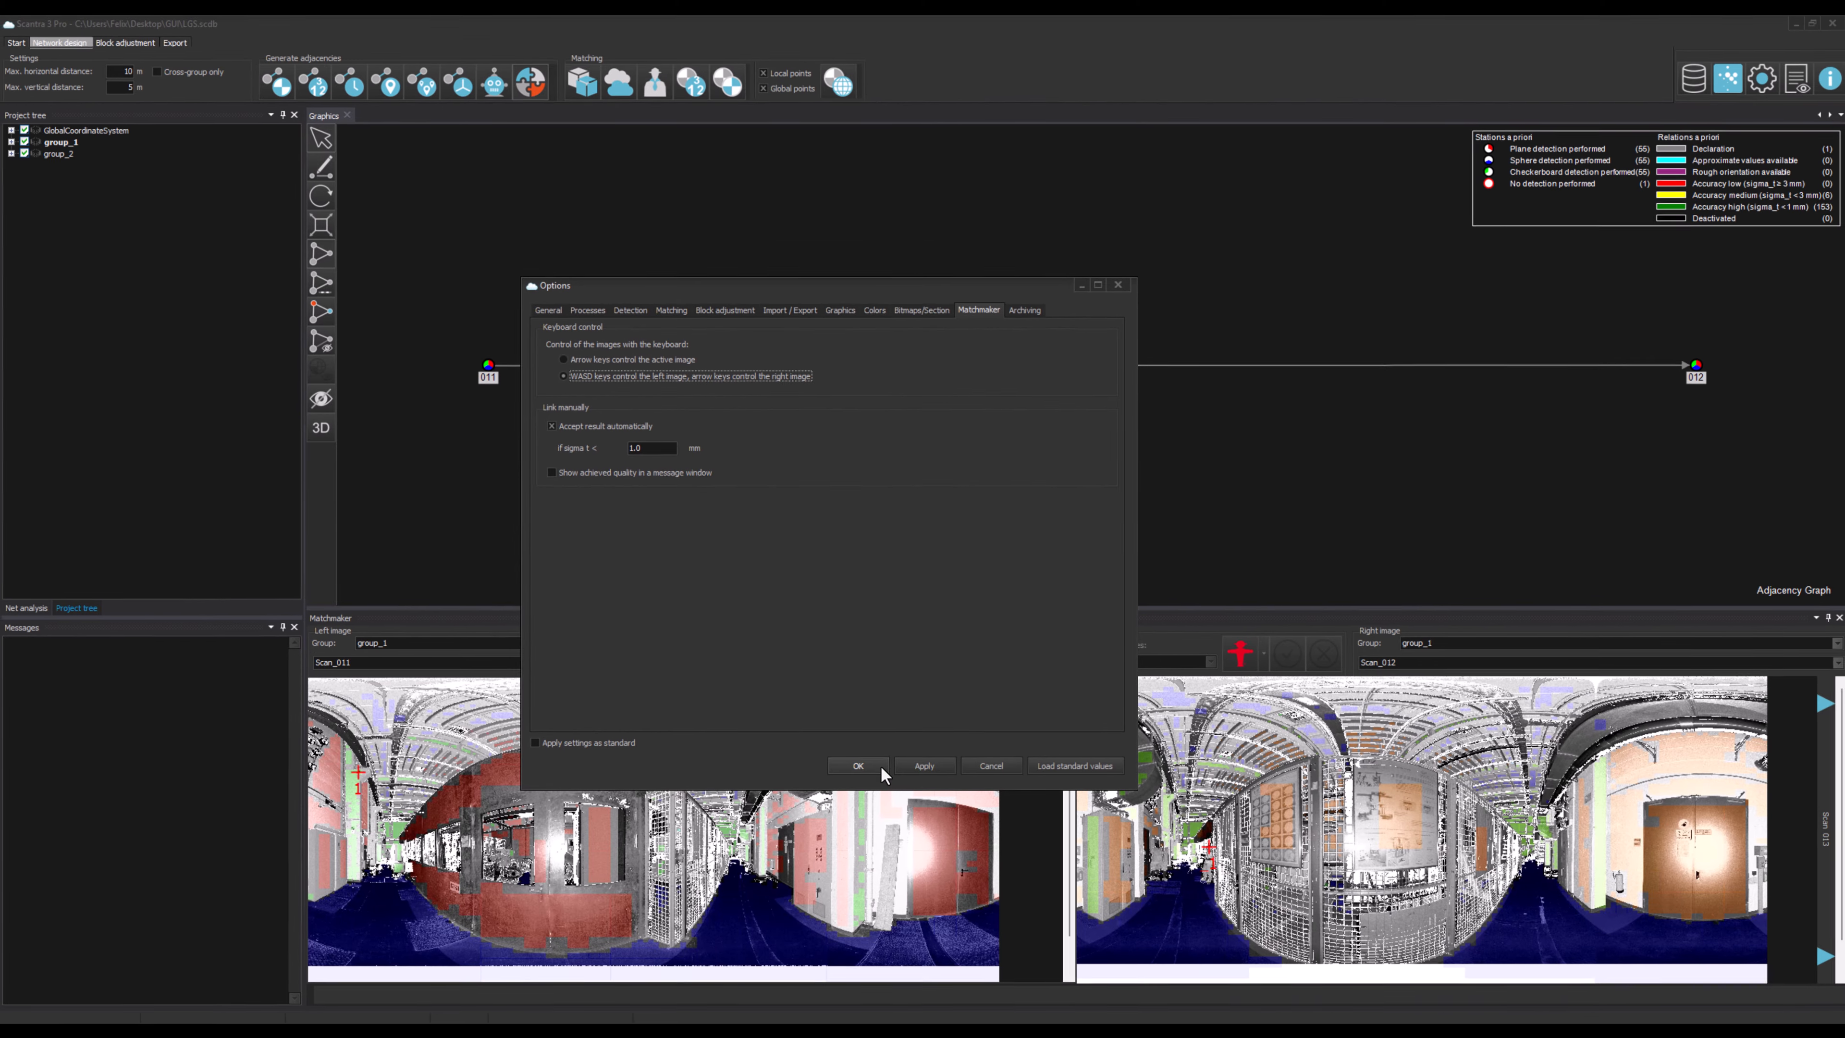
left_click(879, 765)
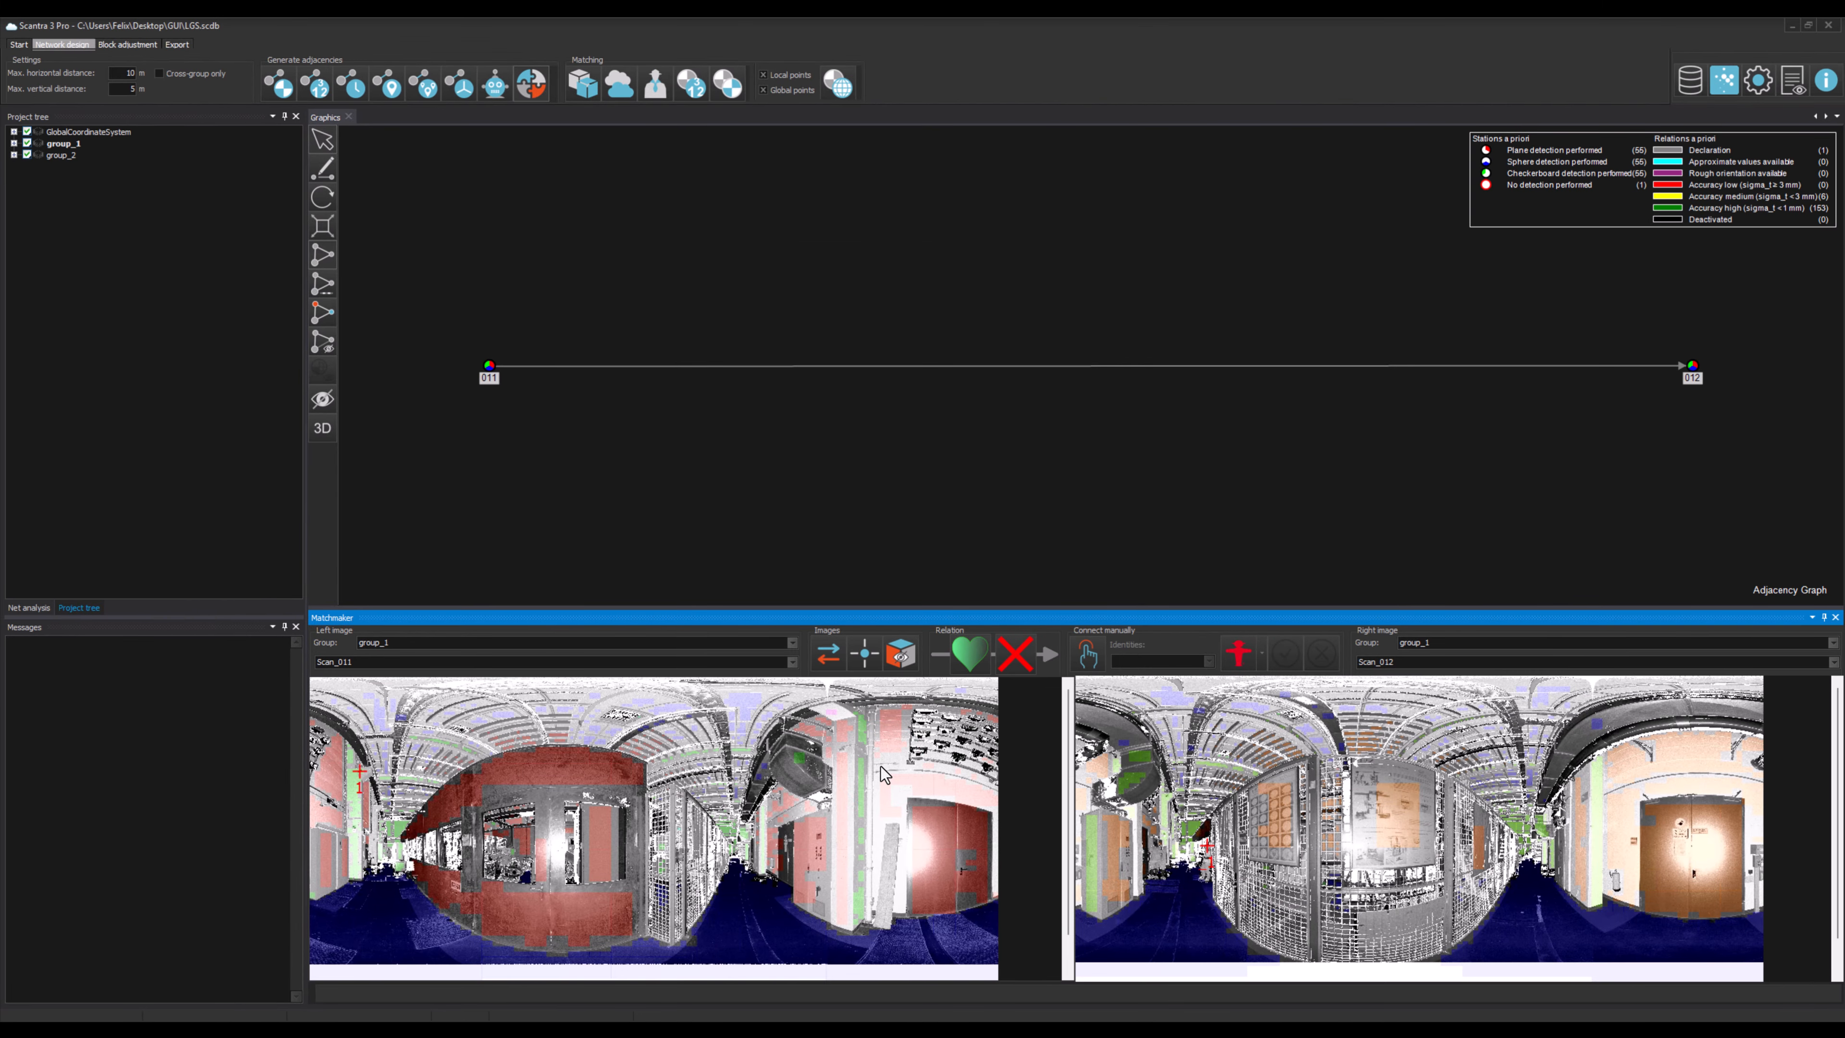
Step: Swap the left and right images in the Matchmaker
left_click(968, 652)
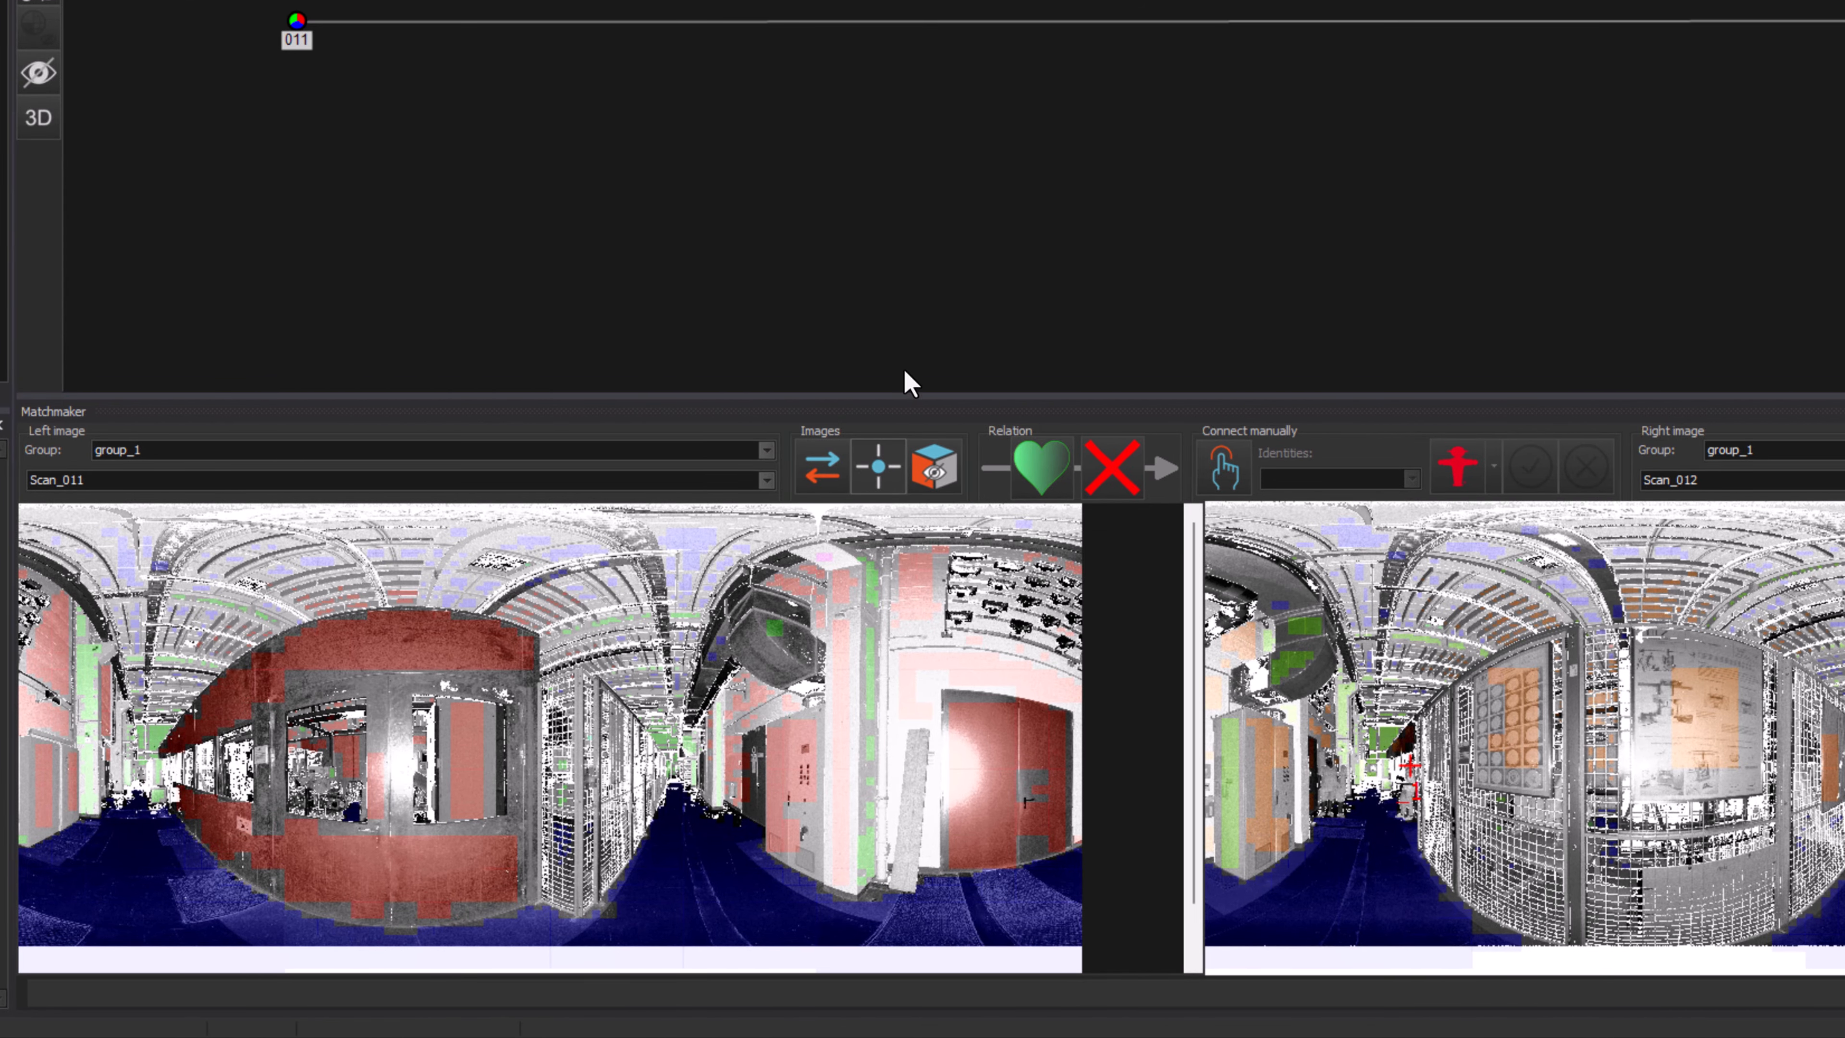
left_click(833, 471)
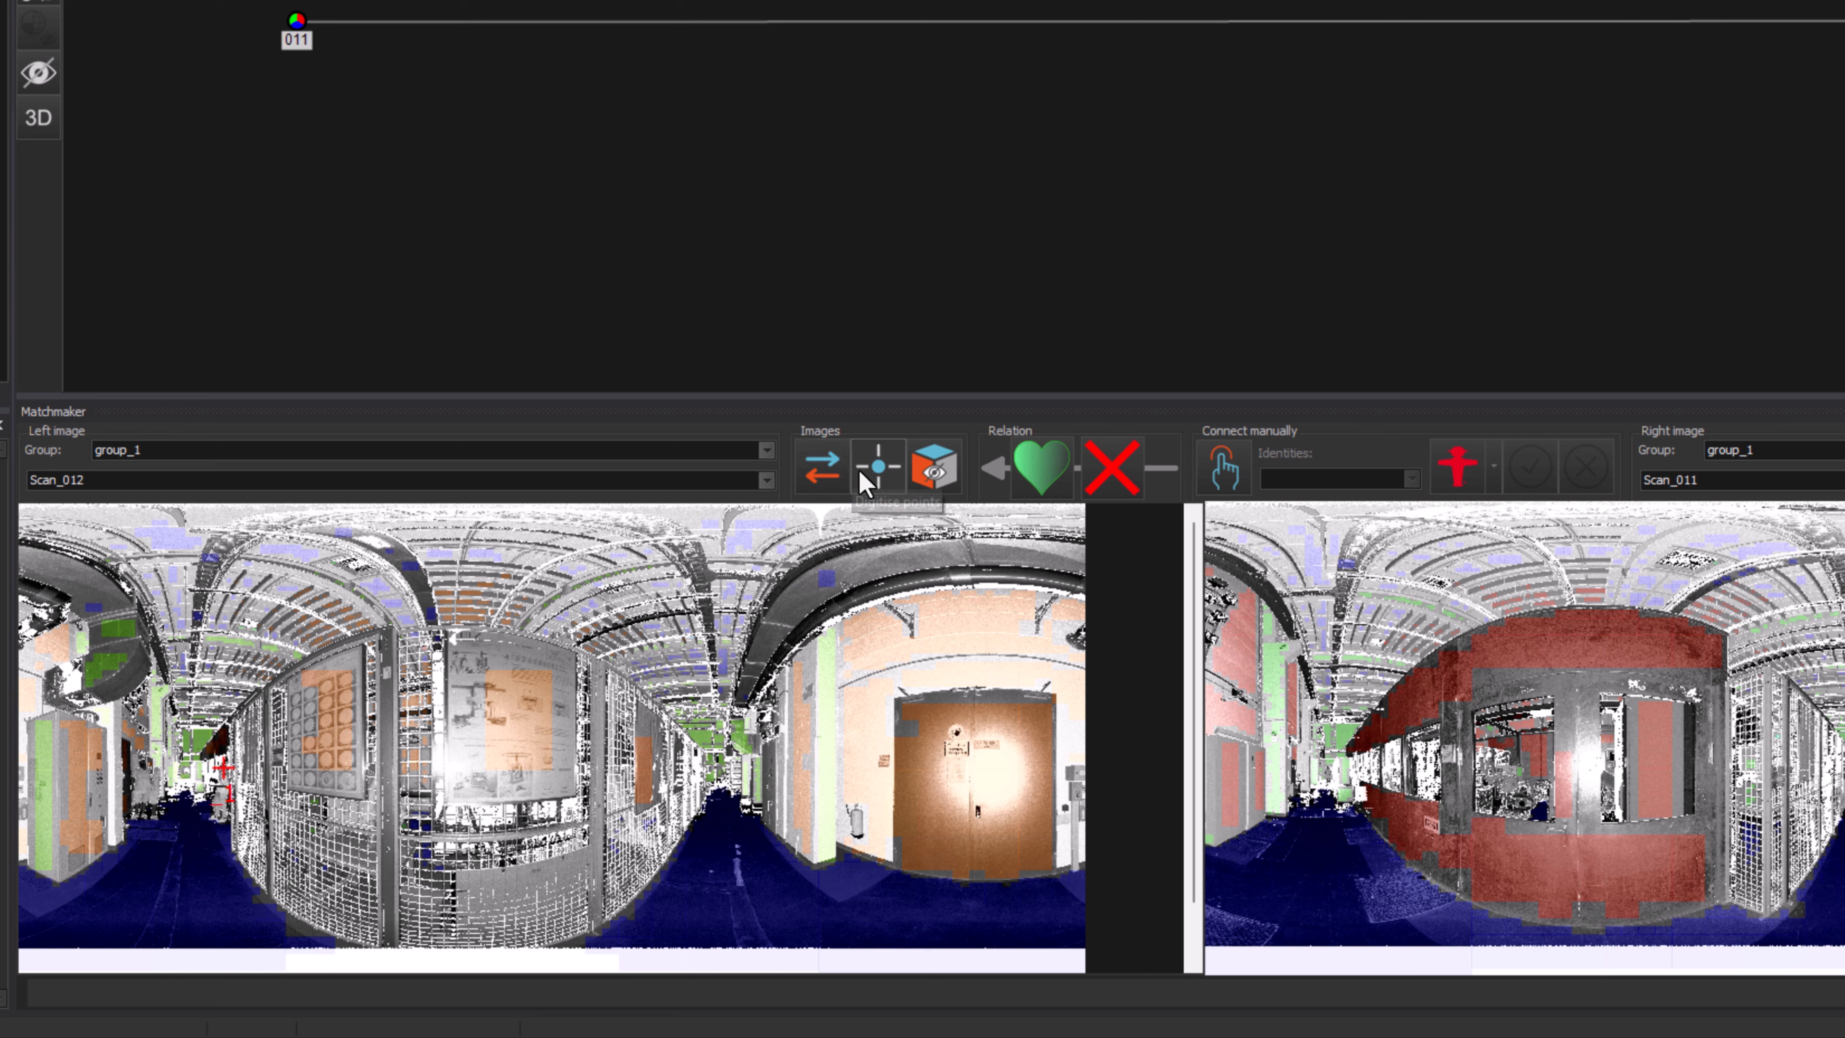
Step: Digitize point 1 on a dark marker in the zoomed Scan_011 image
left_click(892, 481)
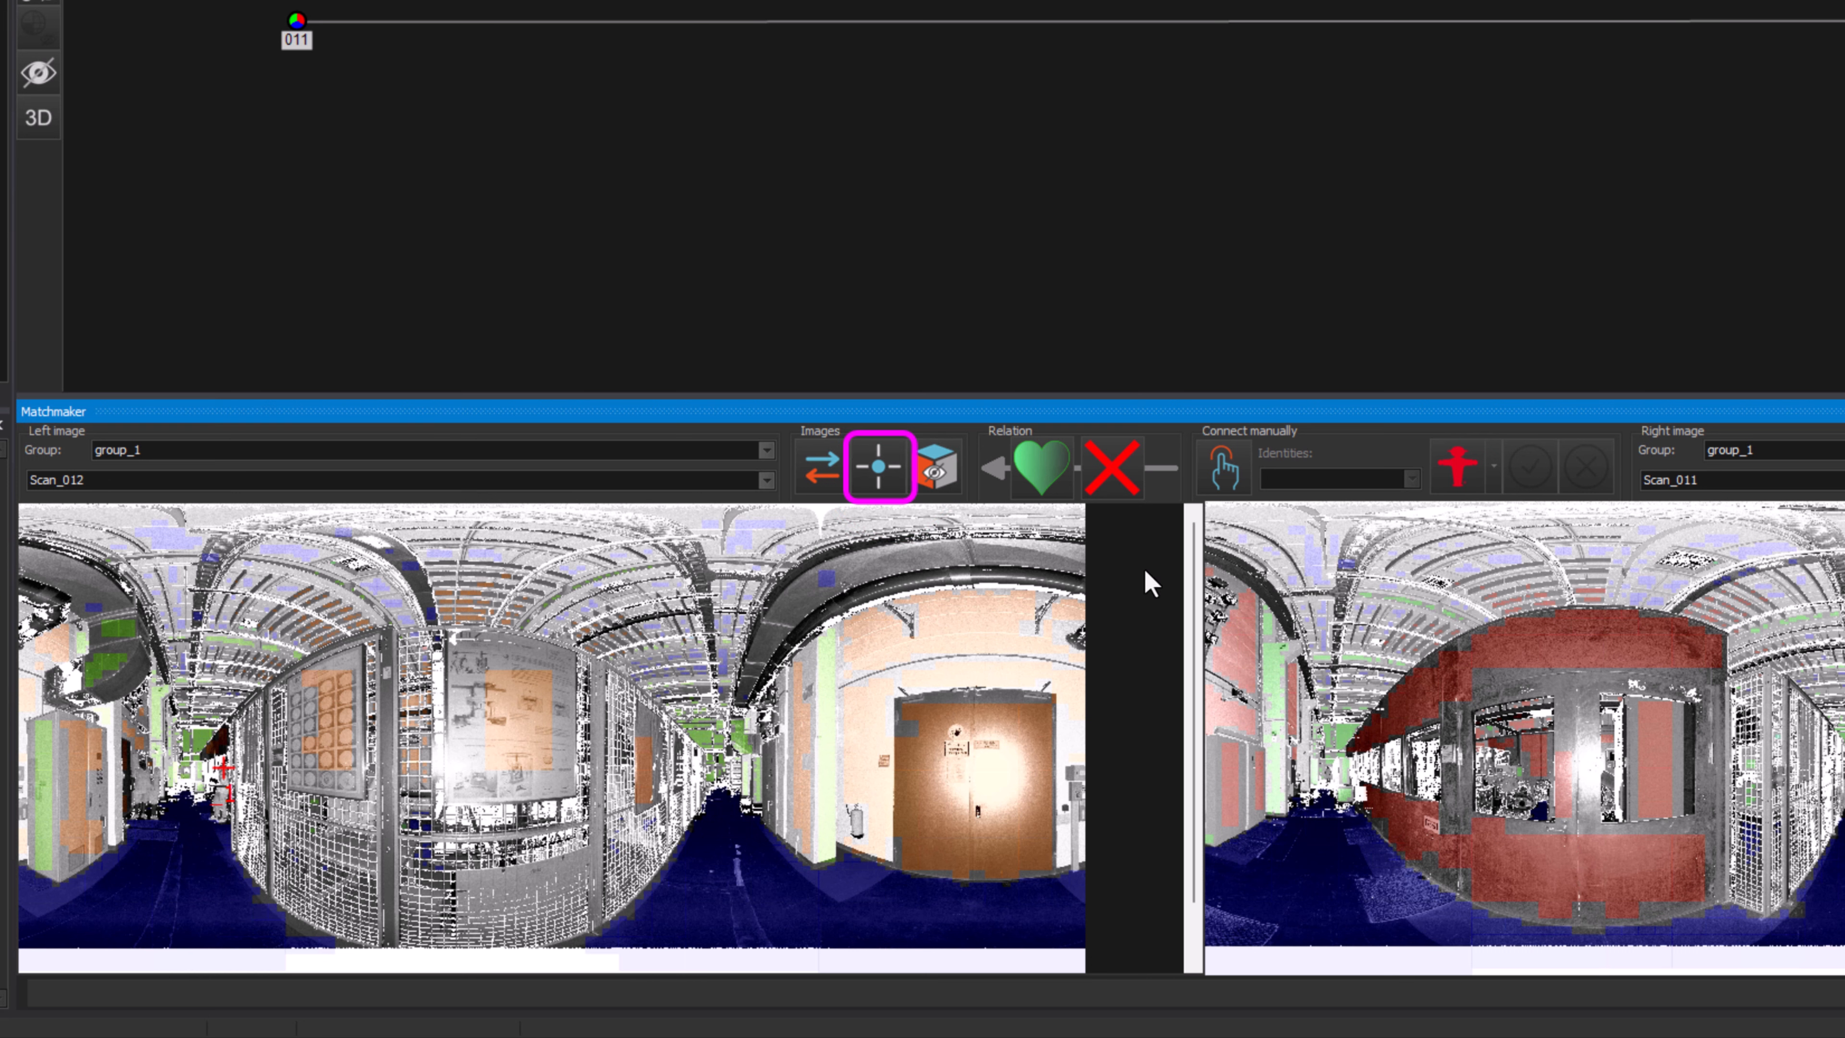
scroll(1290, 658, "up", 5)
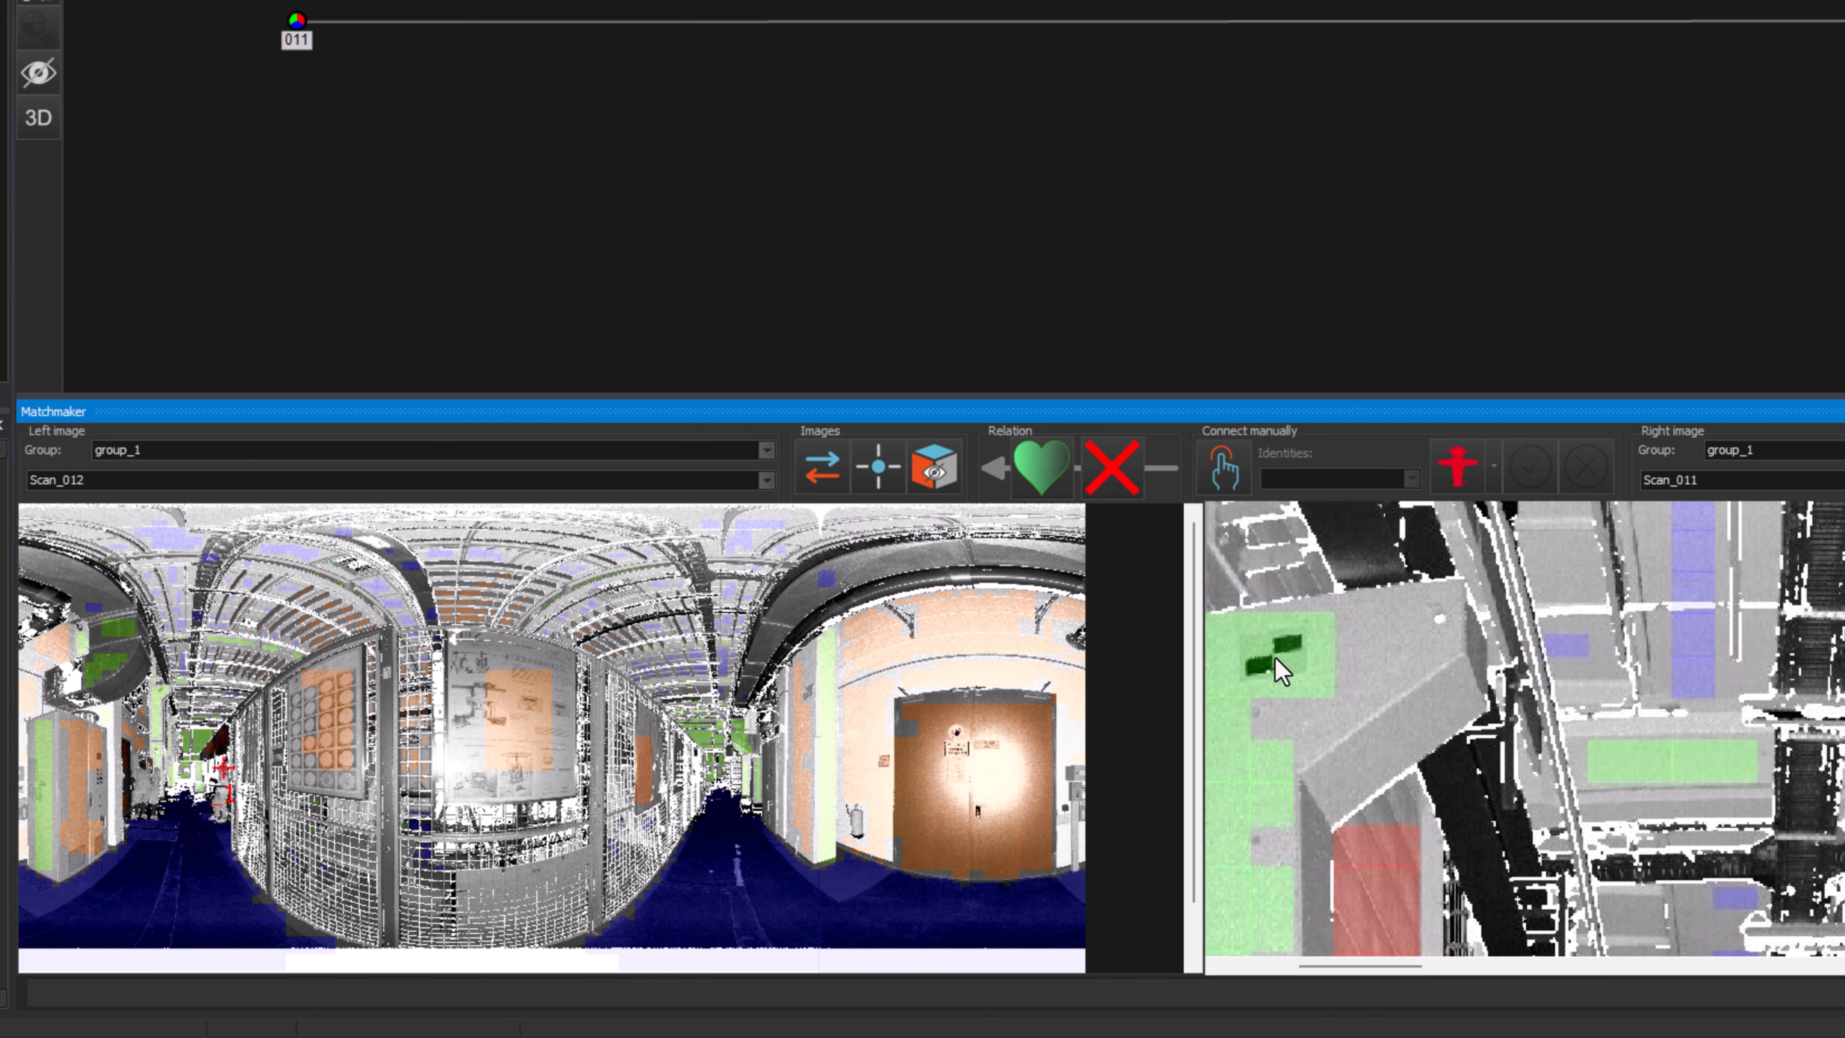
left_click(1275, 659)
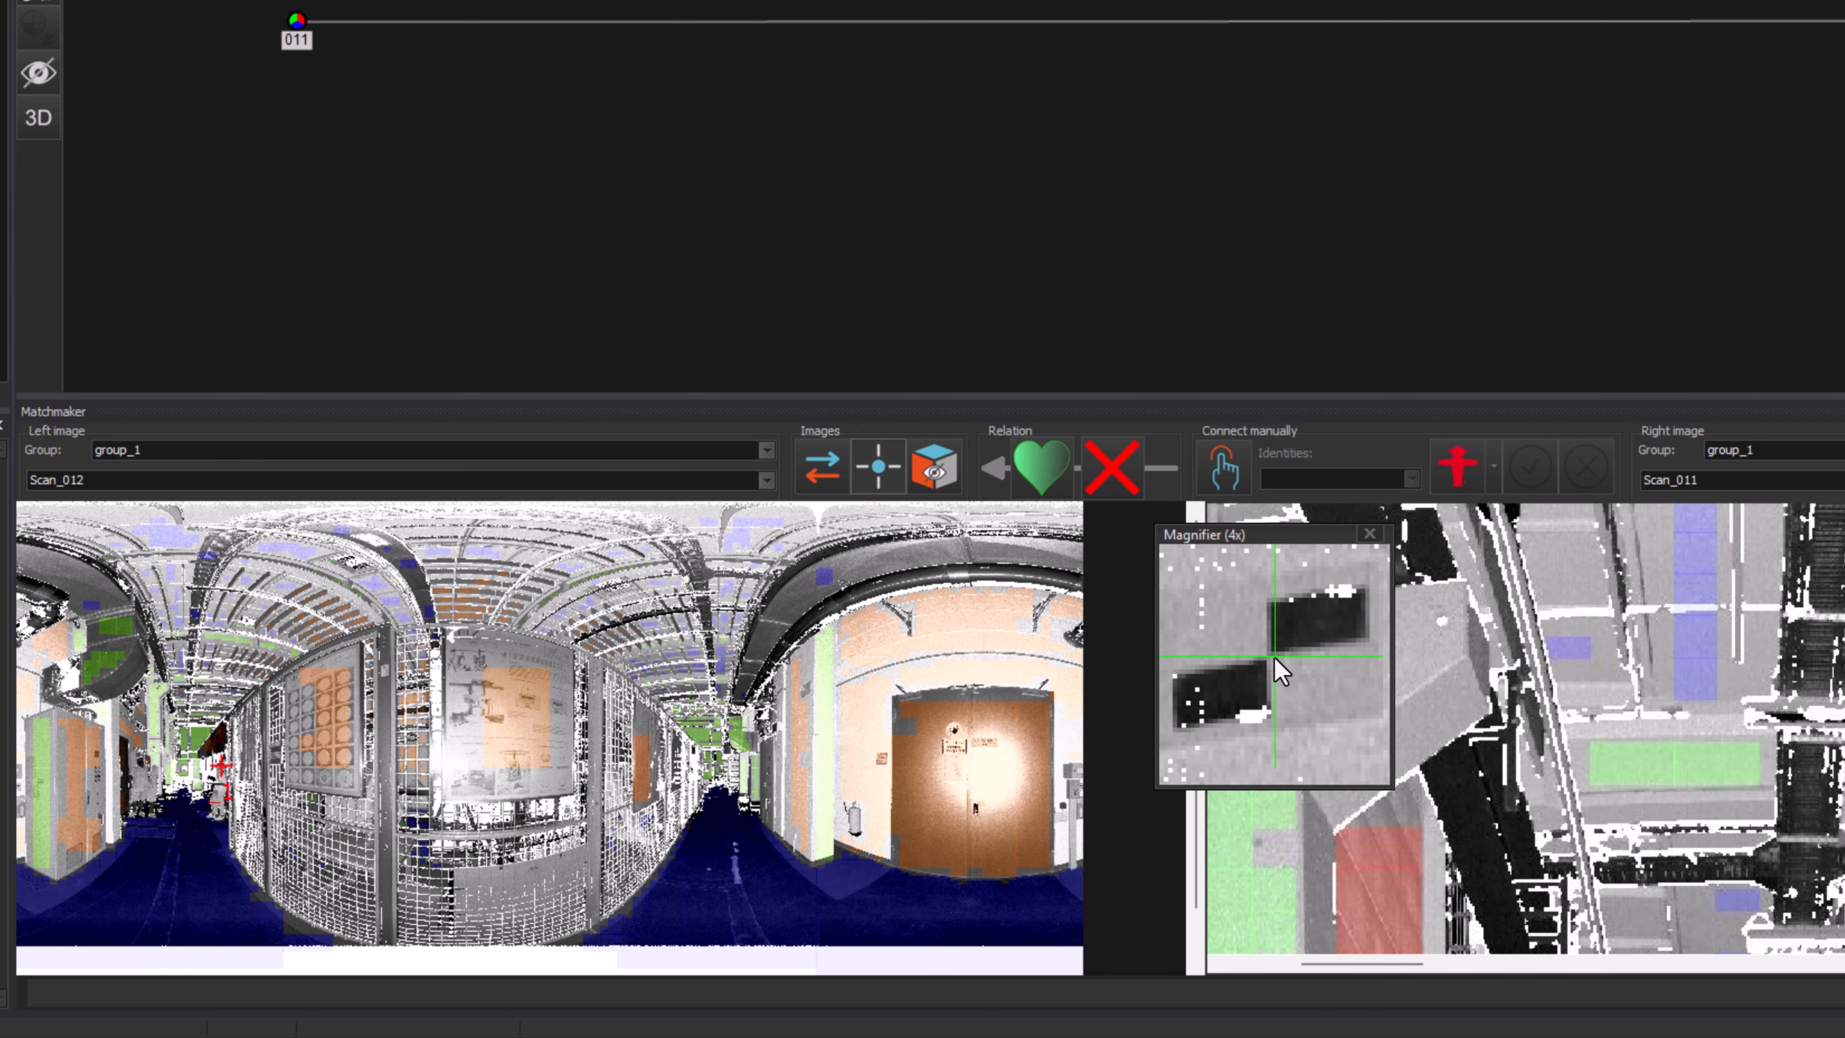
left_click(1267, 660)
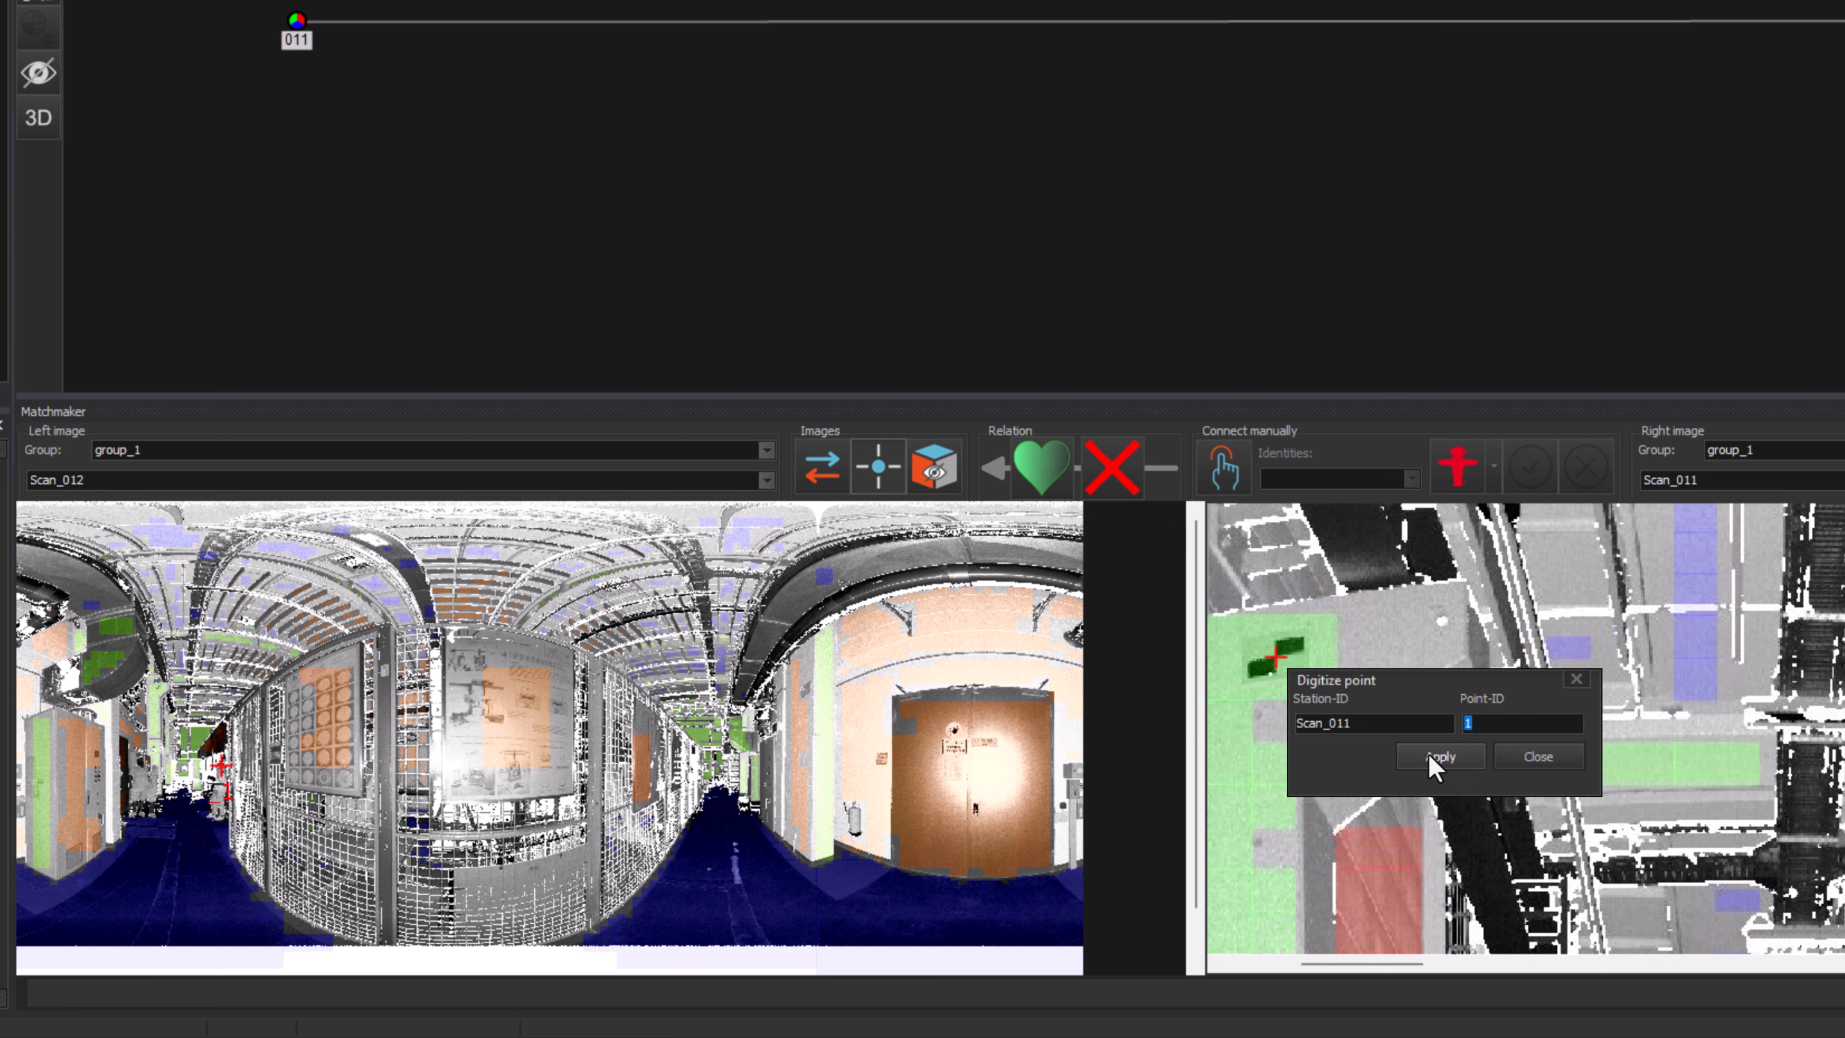
left_click(1430, 756)
scroll(1423, 751, "down", 5)
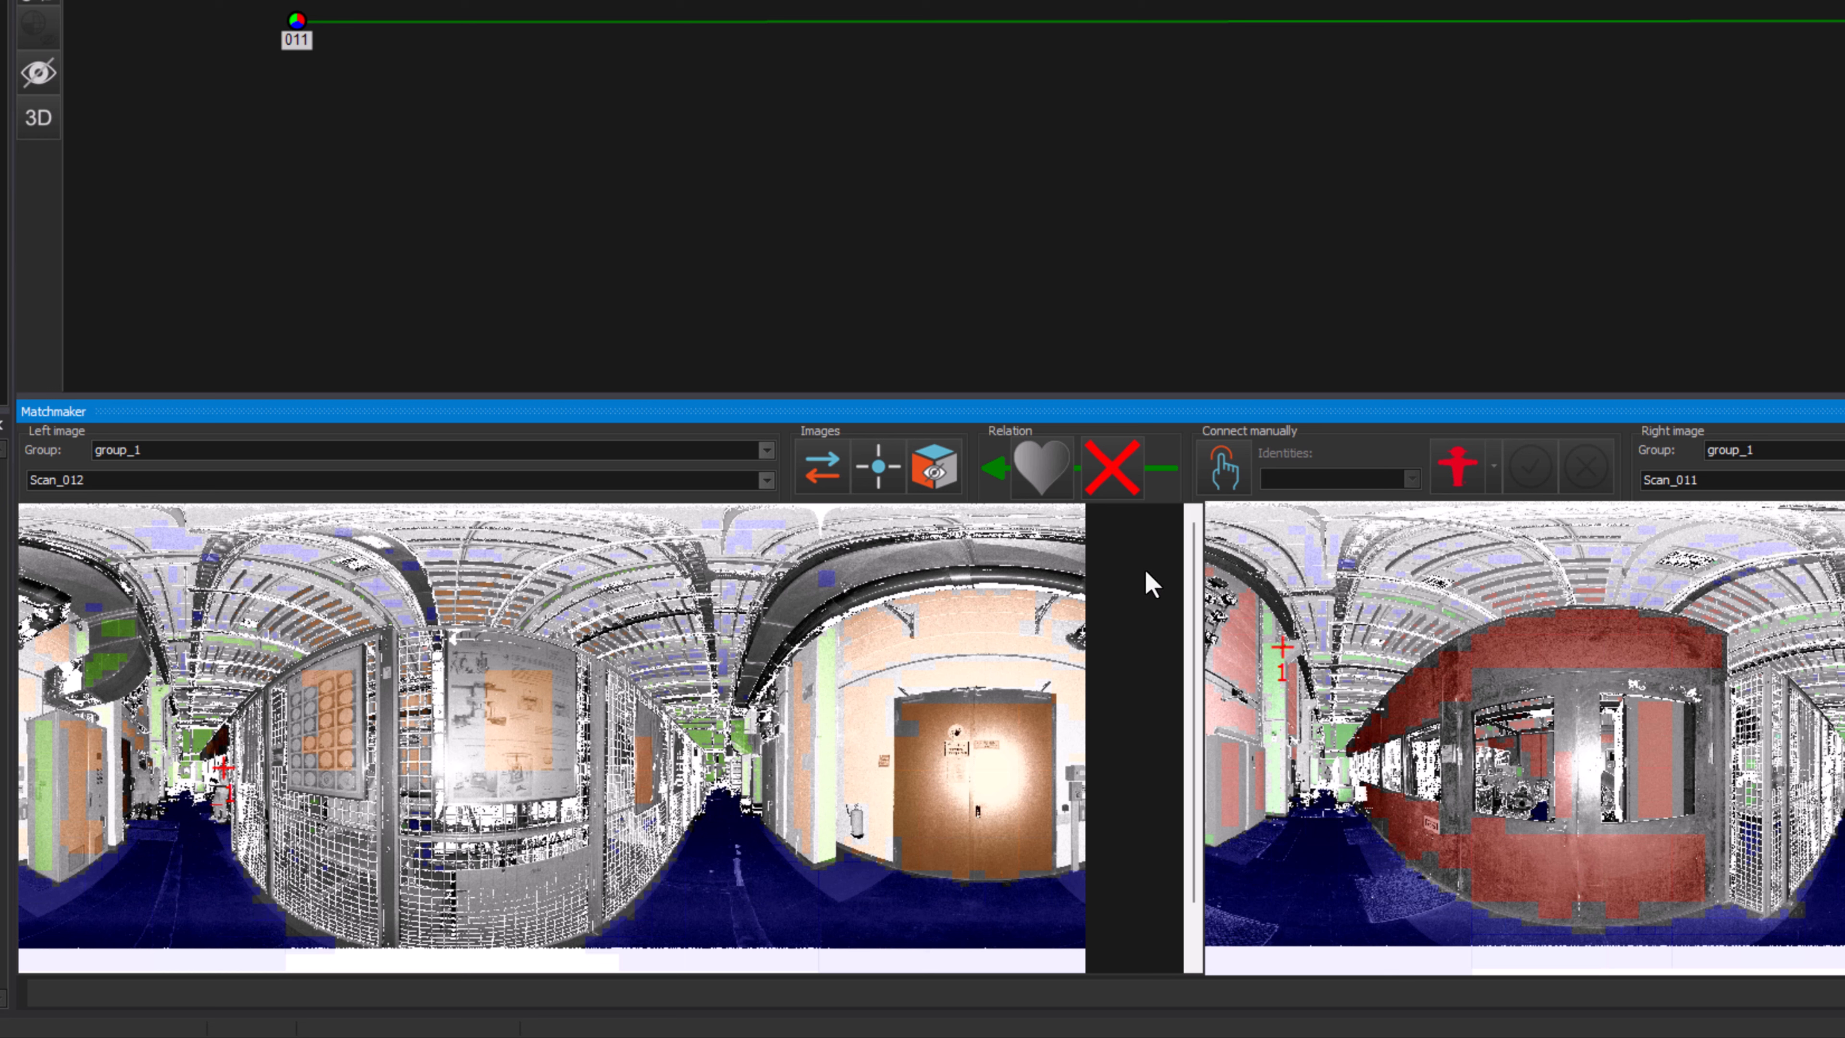
Step: Toggle the display of unmatched planes on and off
left_click(937, 467)
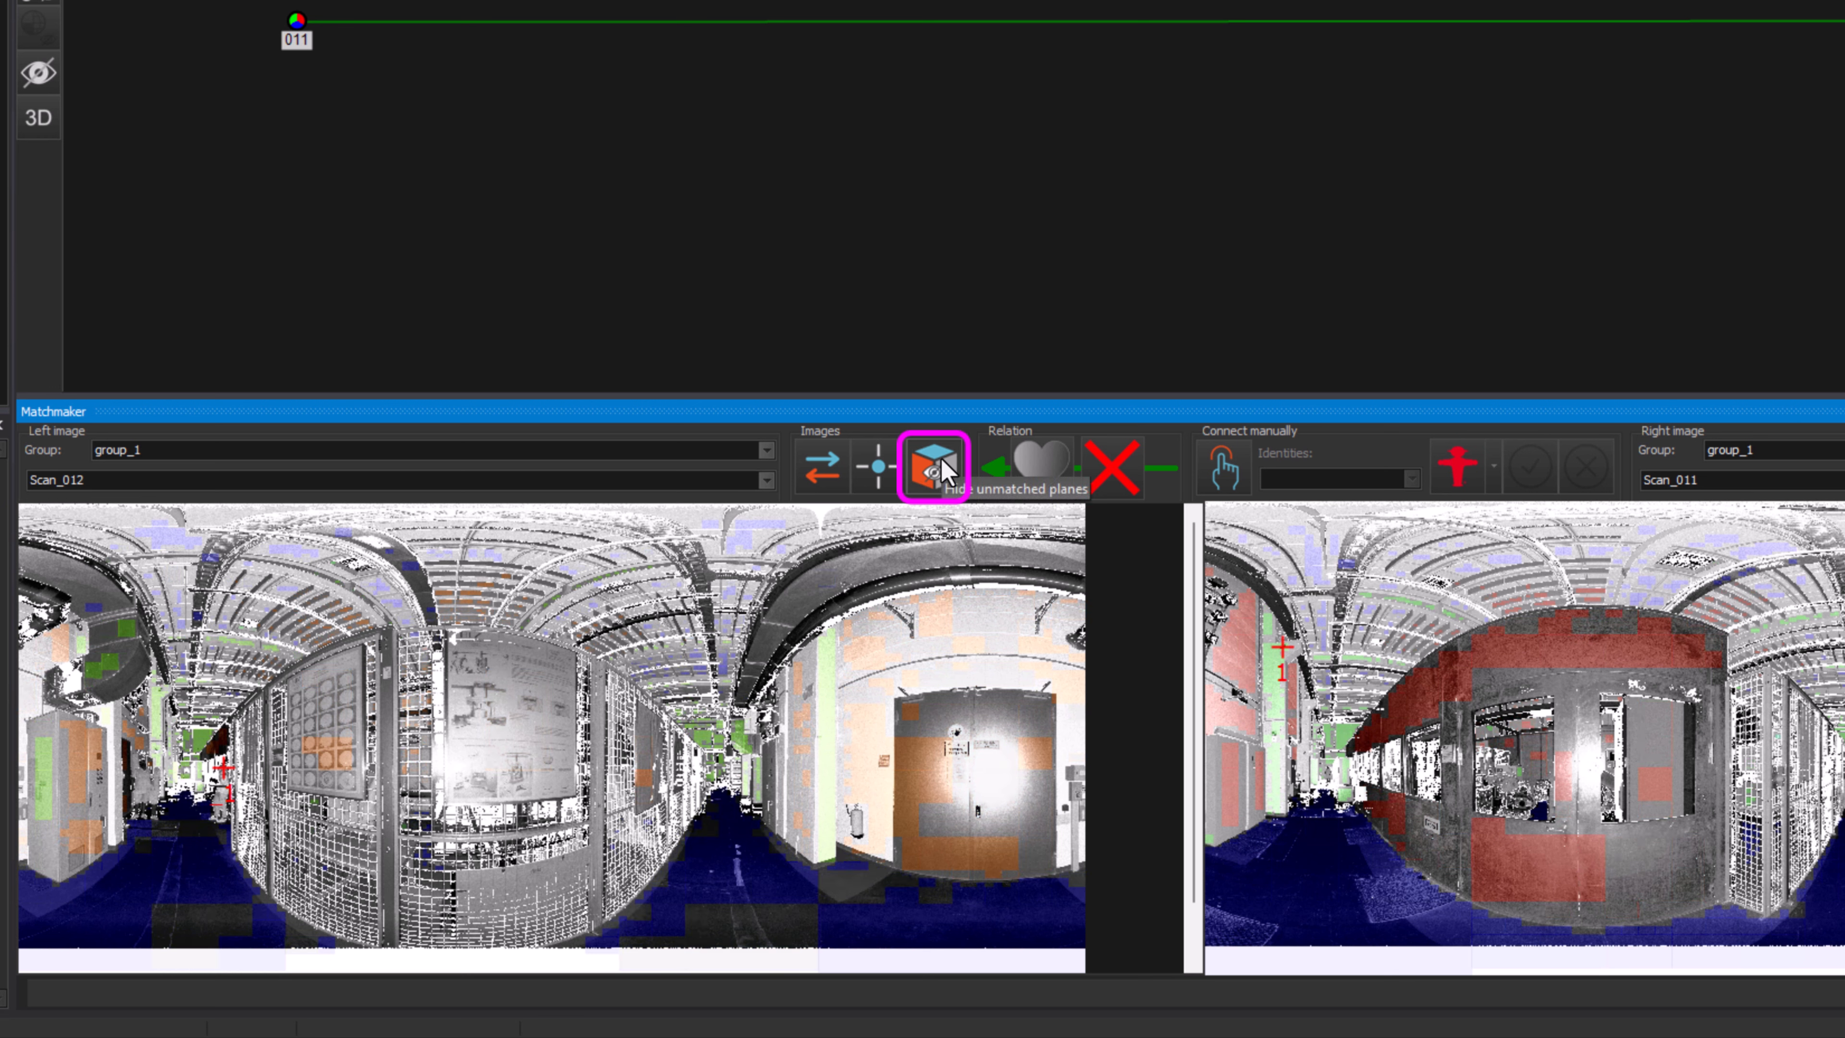
left_click(943, 461)
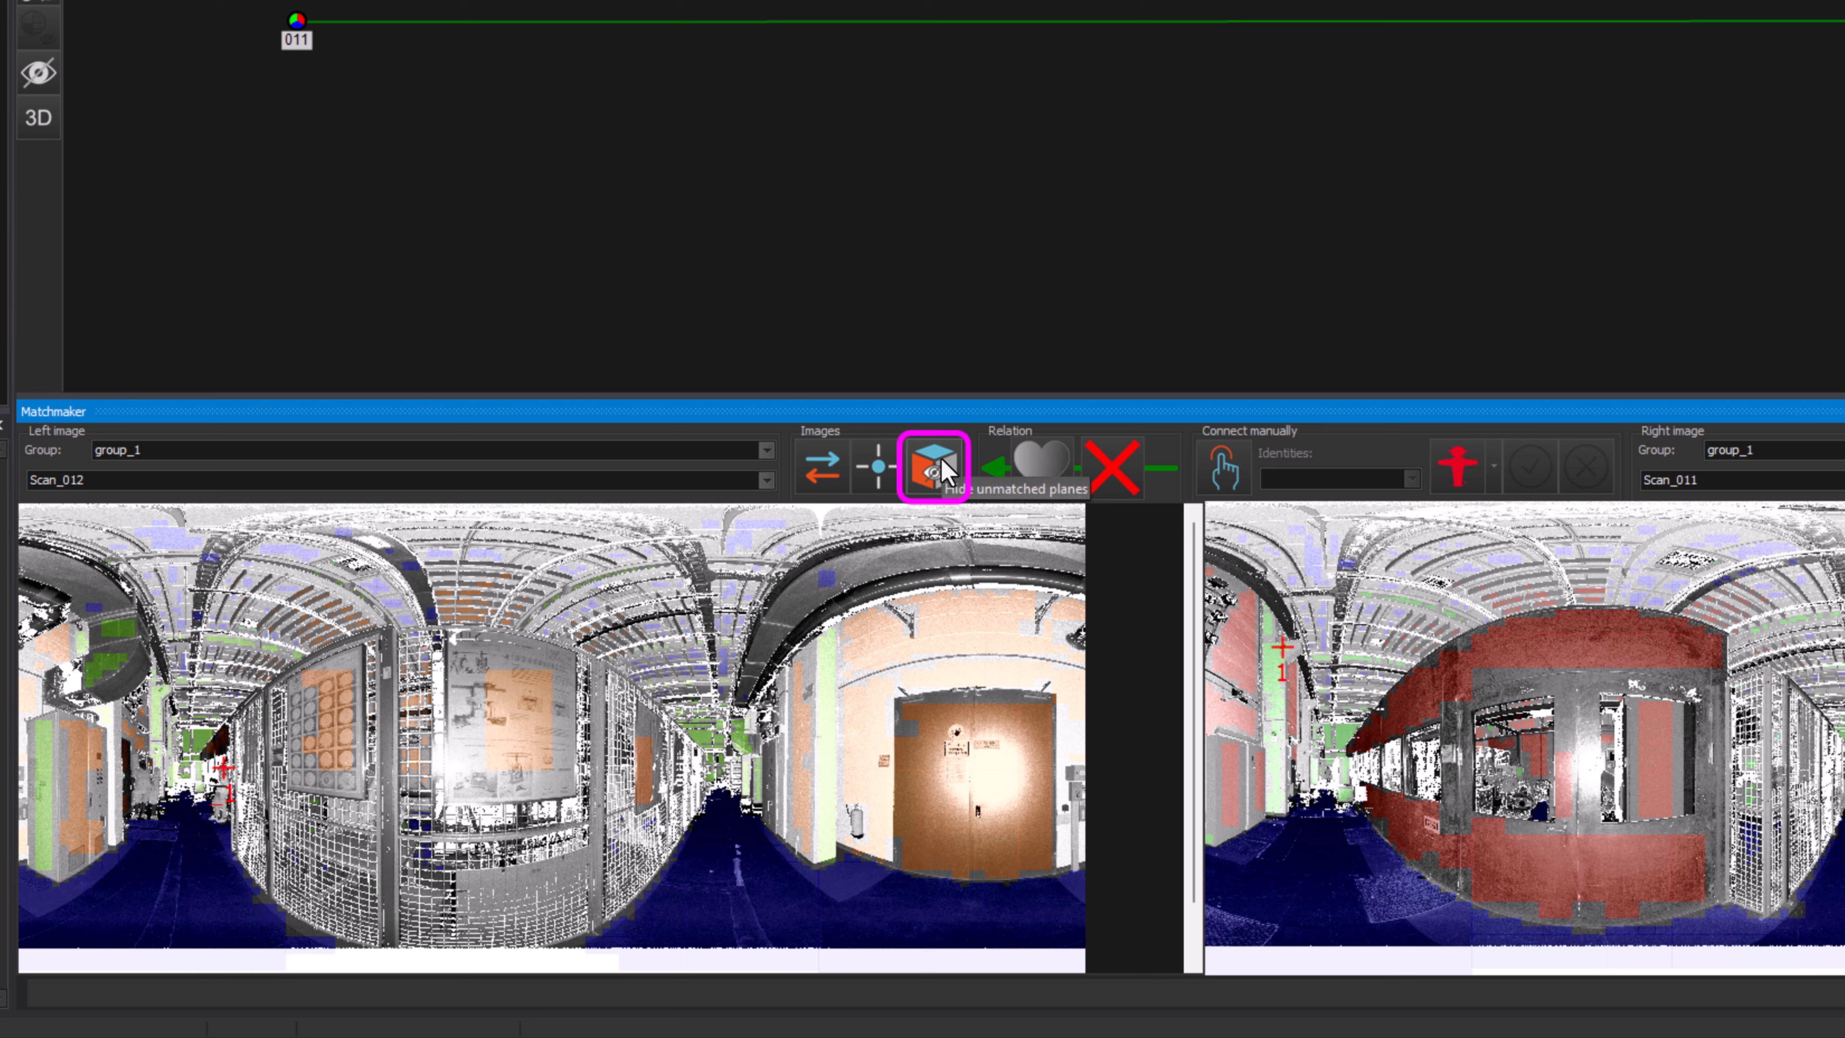
Step: Accept and then reject the relation between Scan_012 and Scan_011
left_click(944, 468)
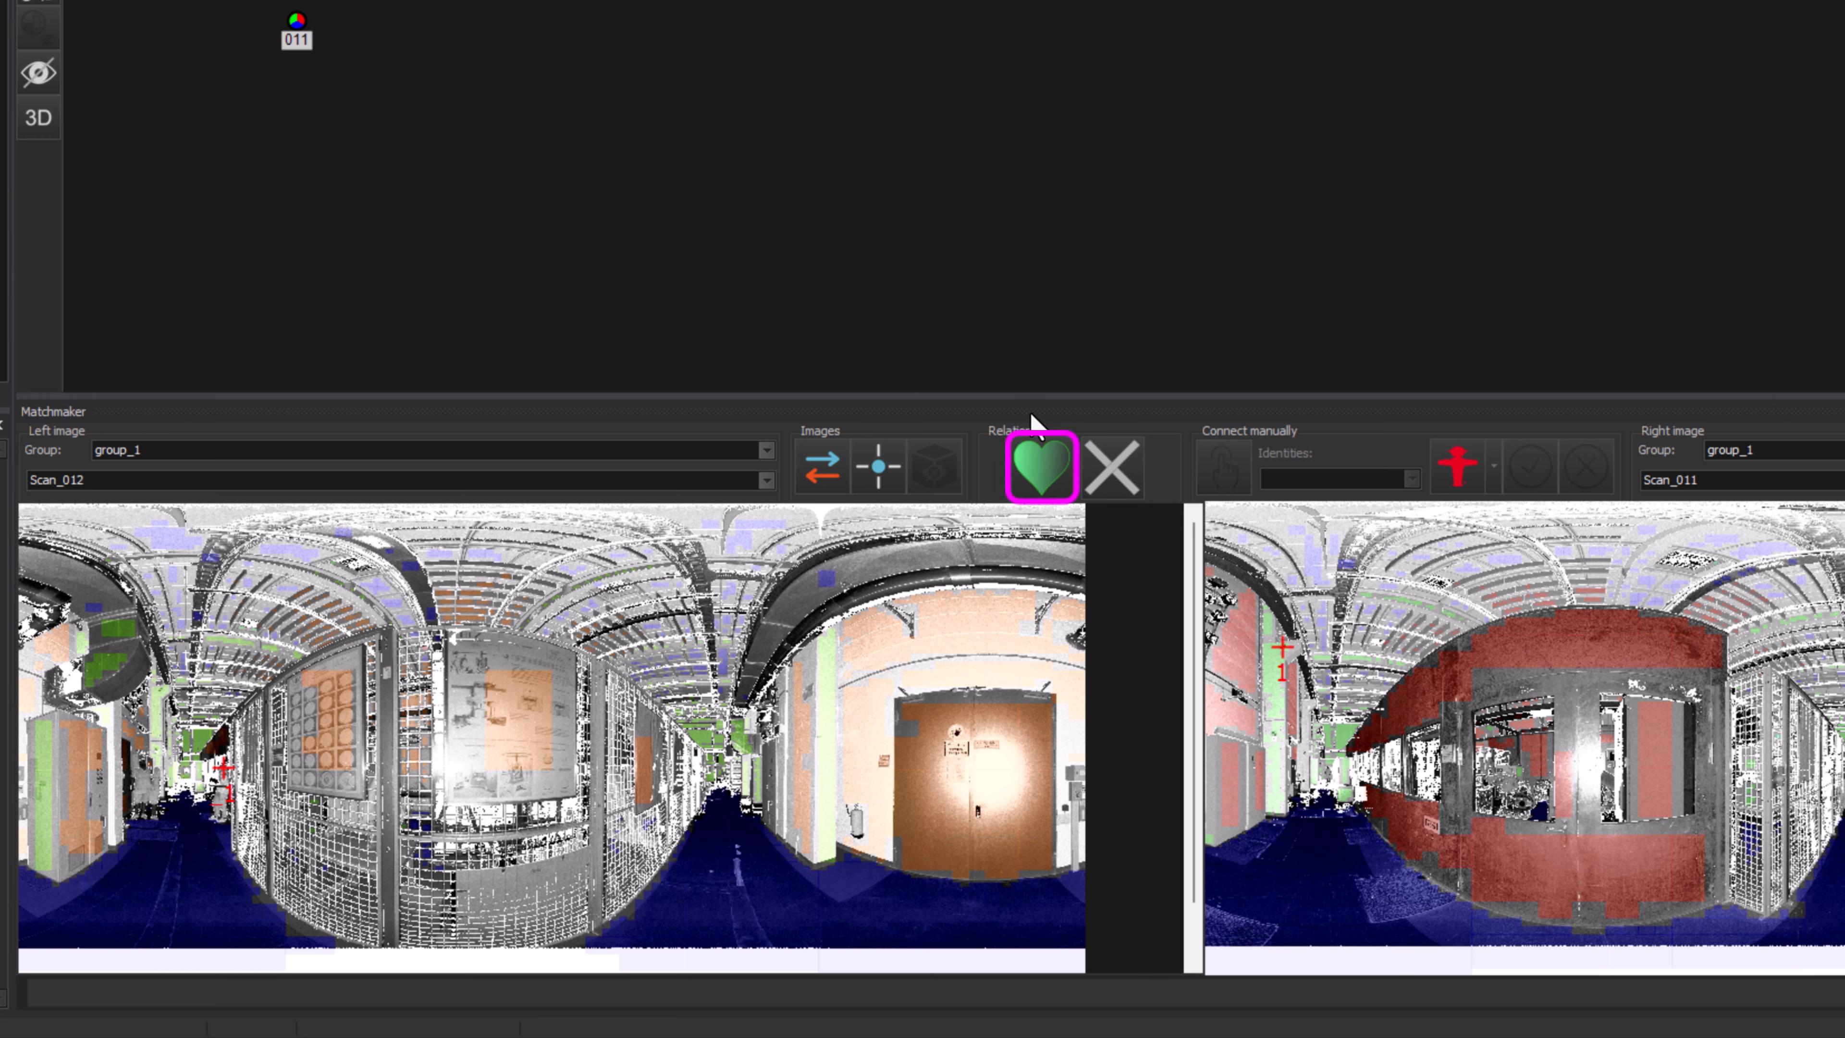
left_click(1038, 463)
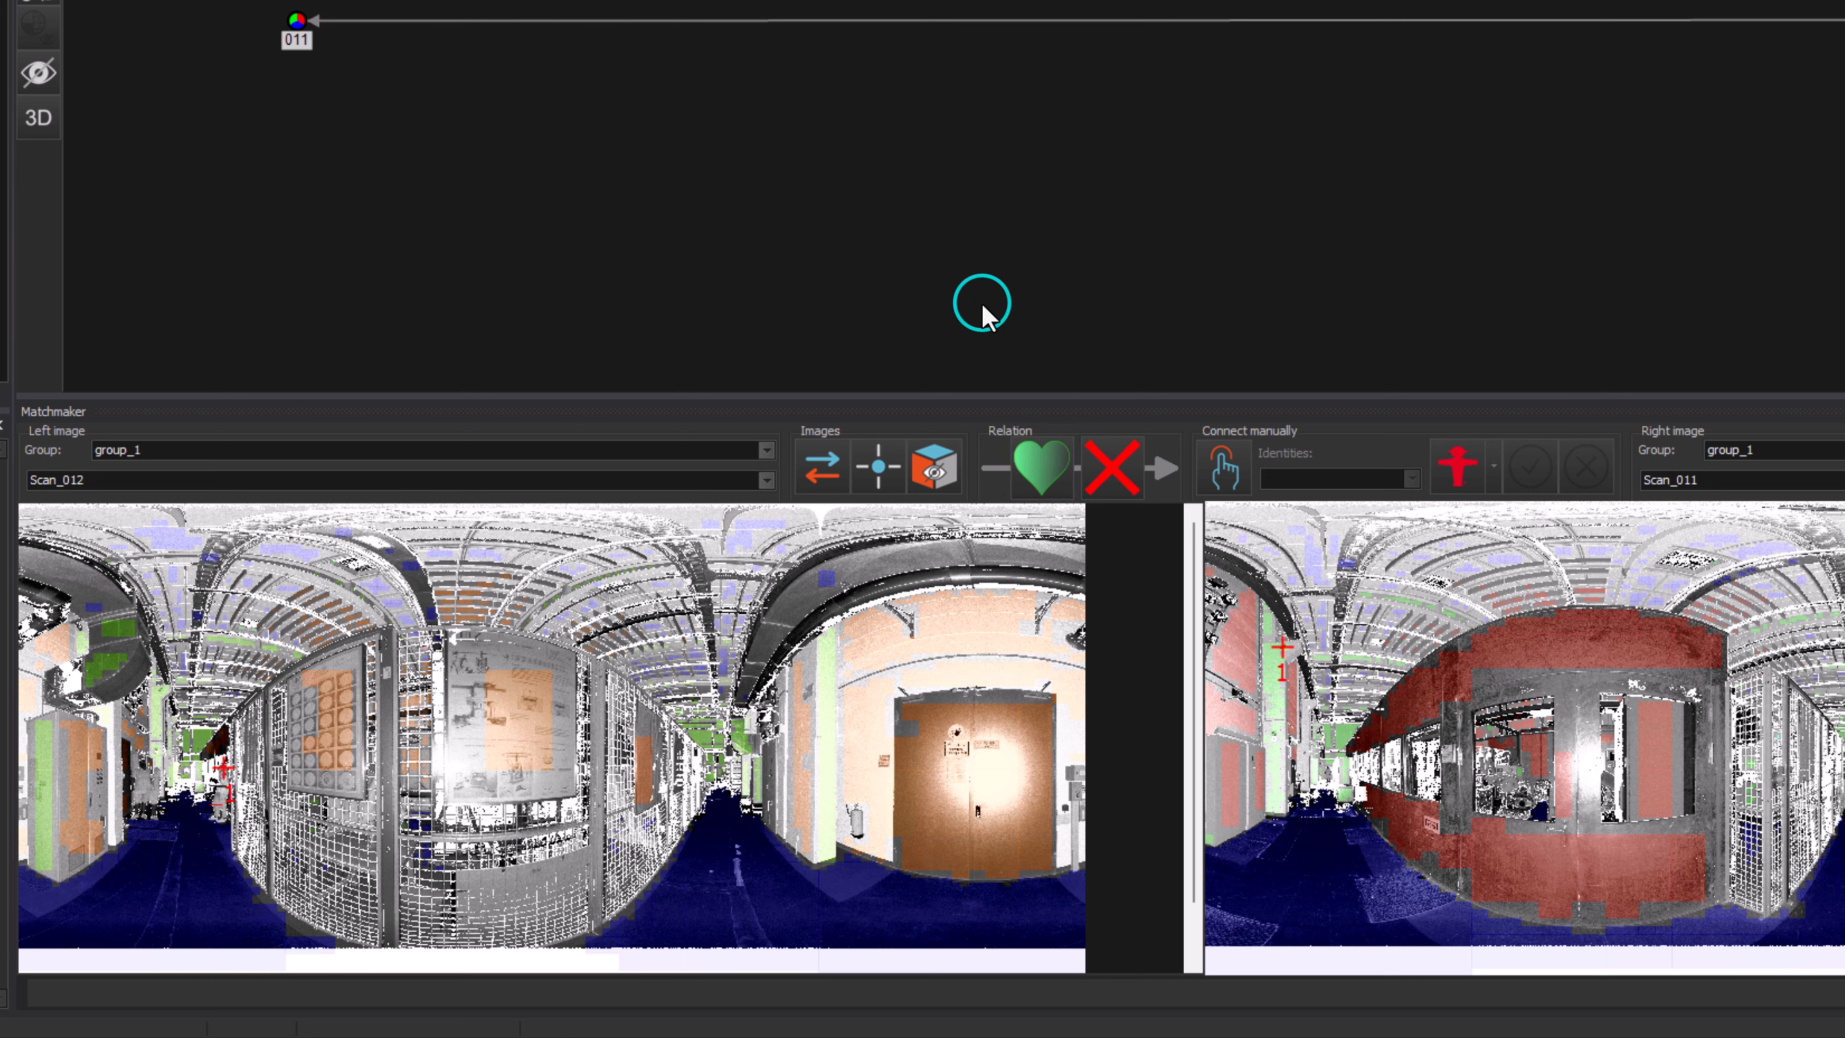
left_click(1112, 465)
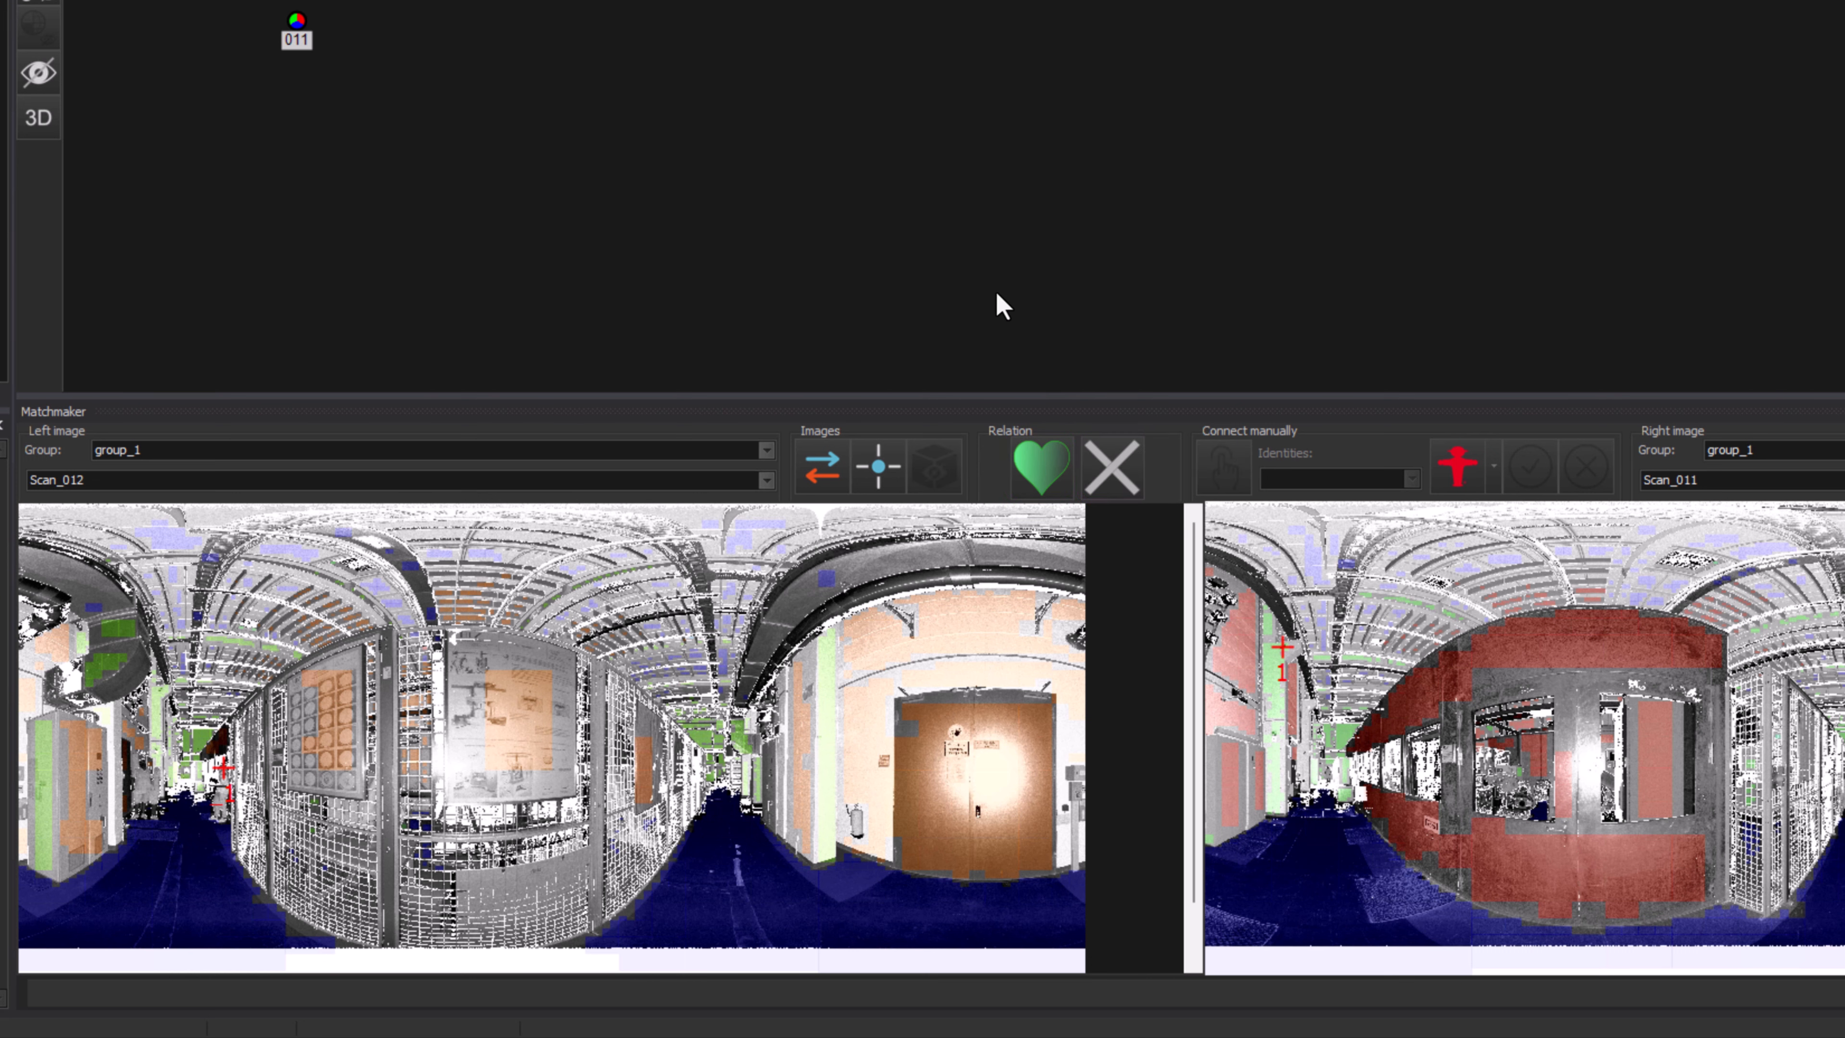
Step: Start linking Scan_012 and Scan_011 manually and pick two corresponding plane pairs in both images
left_click(1241, 467)
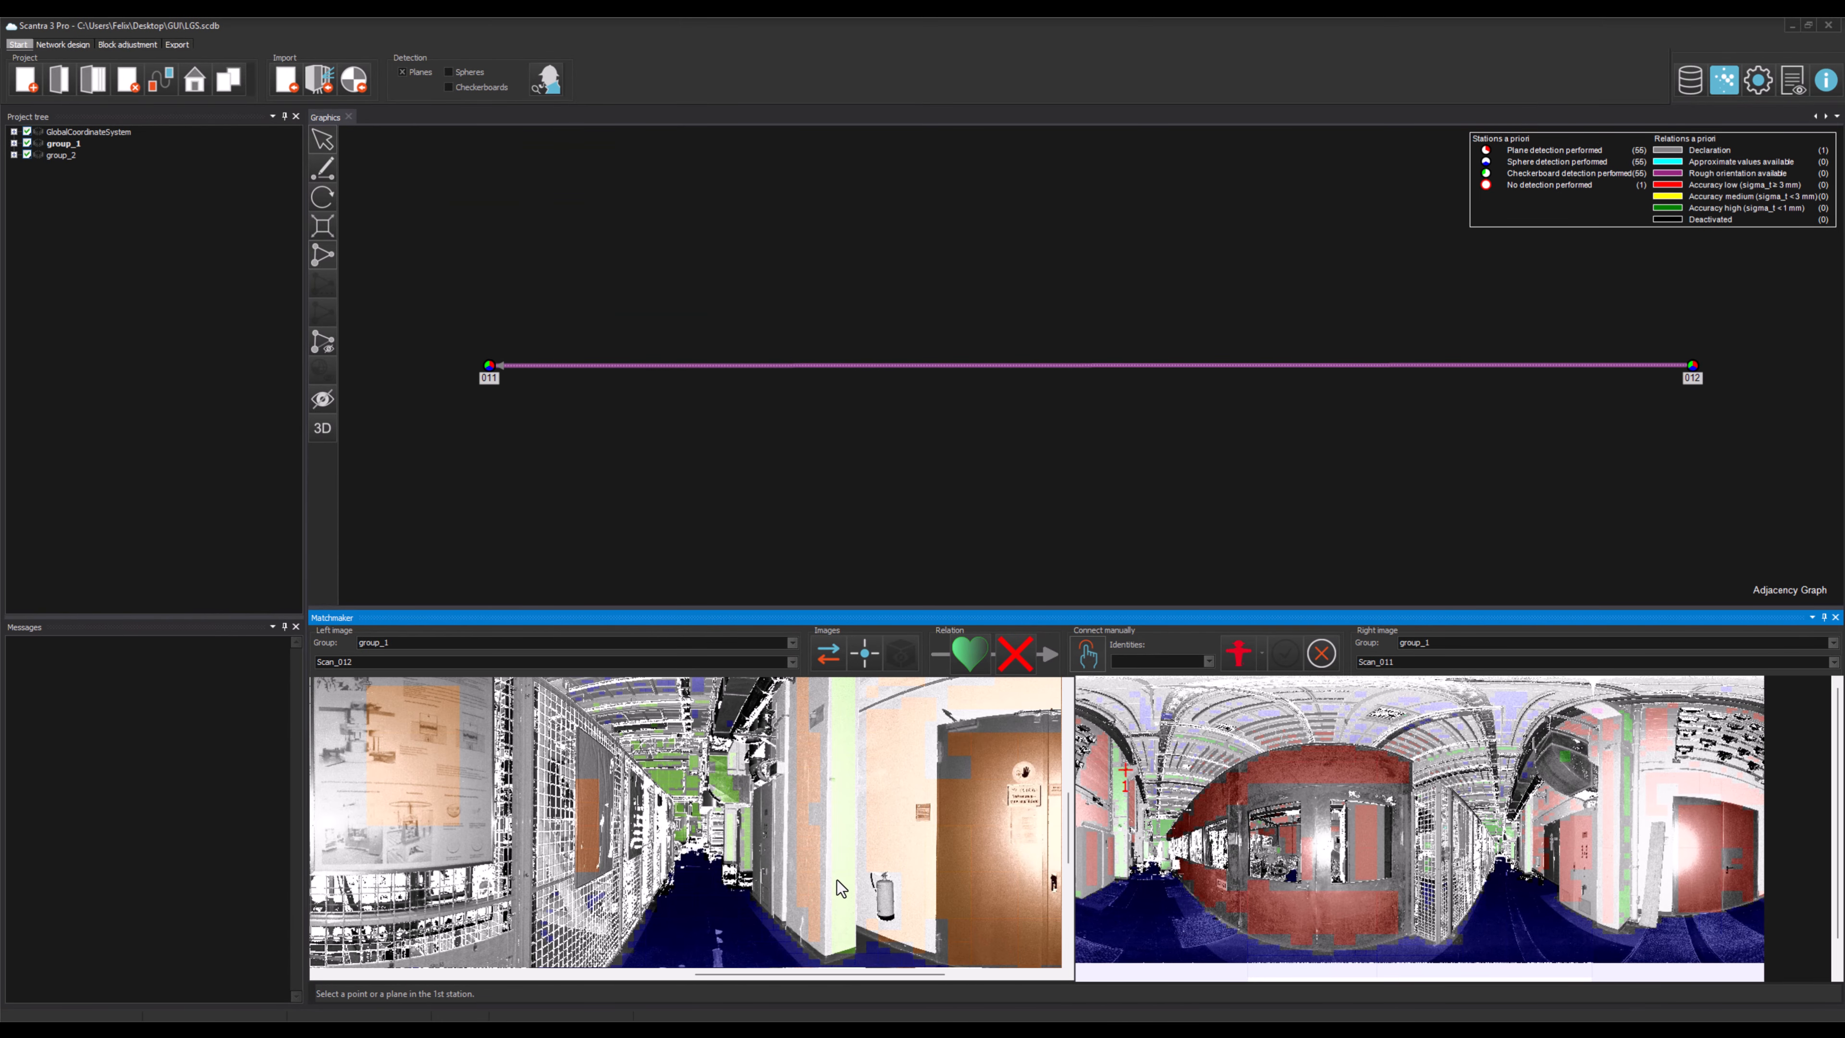
left_click(846, 854)
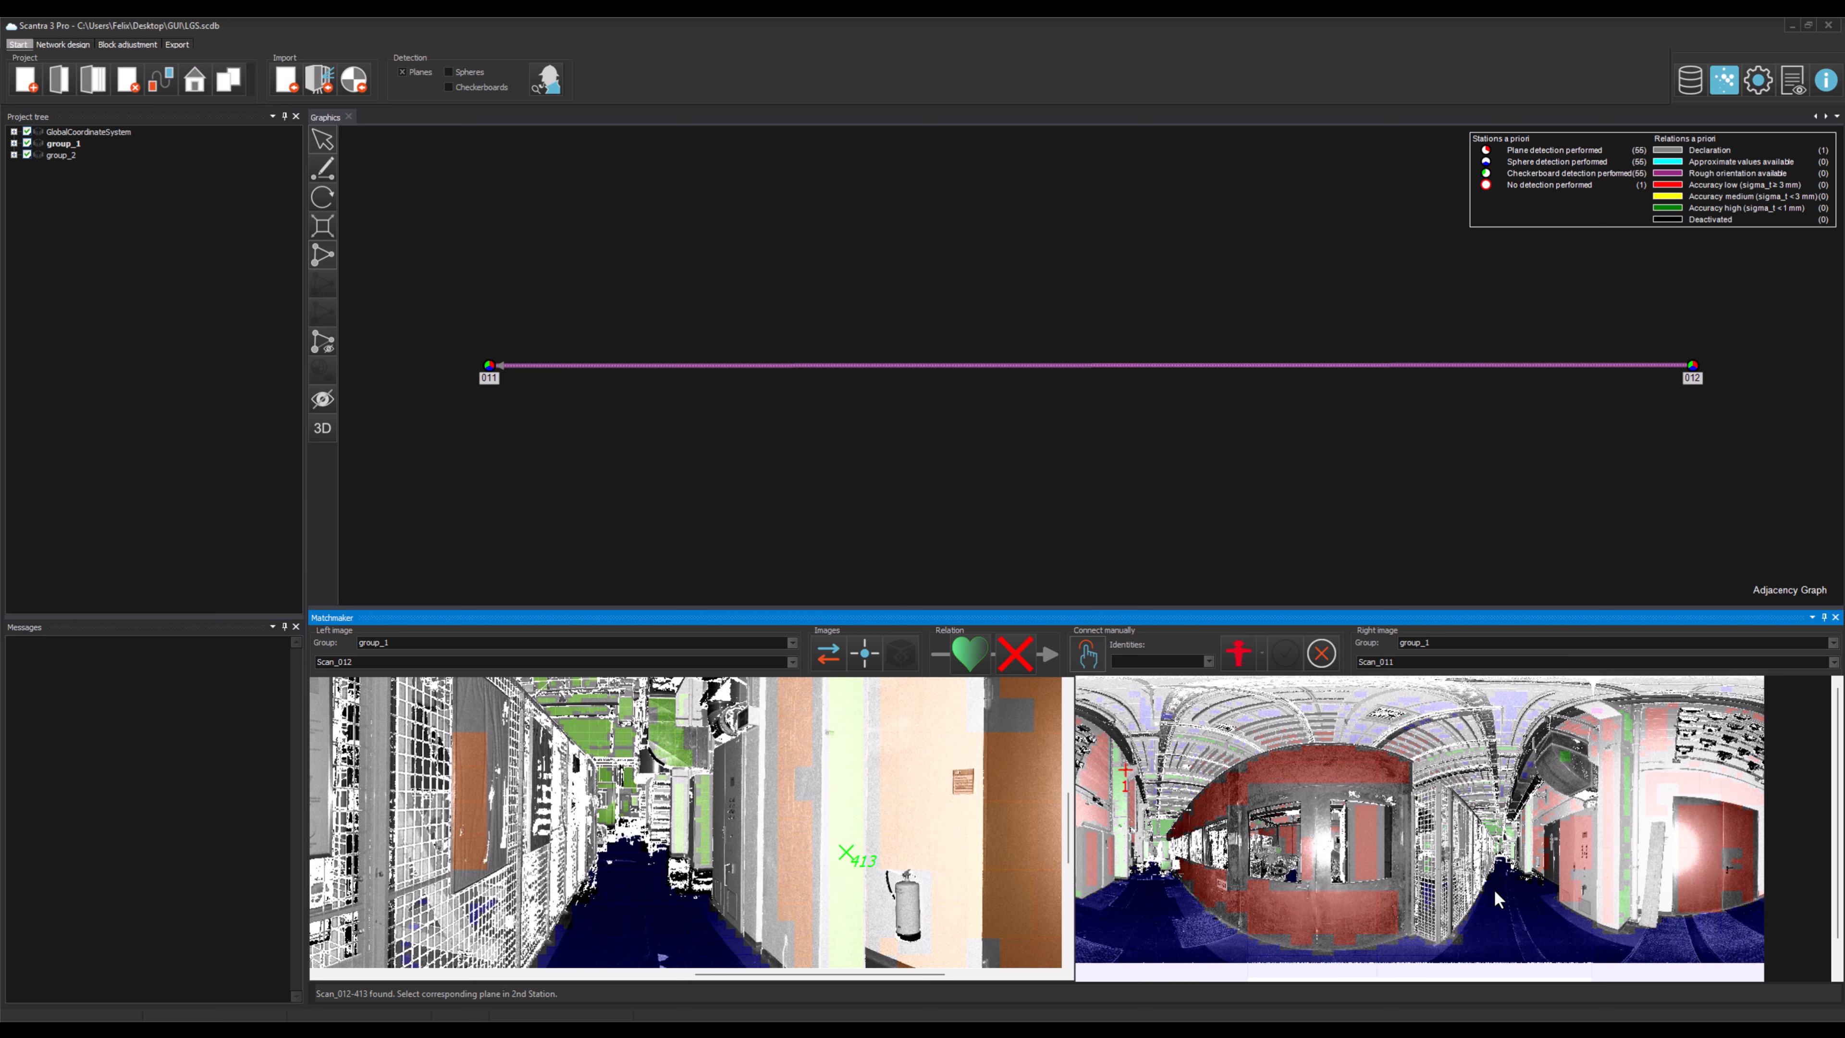
scroll(1530, 885, "up", 2)
scroll(1533, 883, "up", 3)
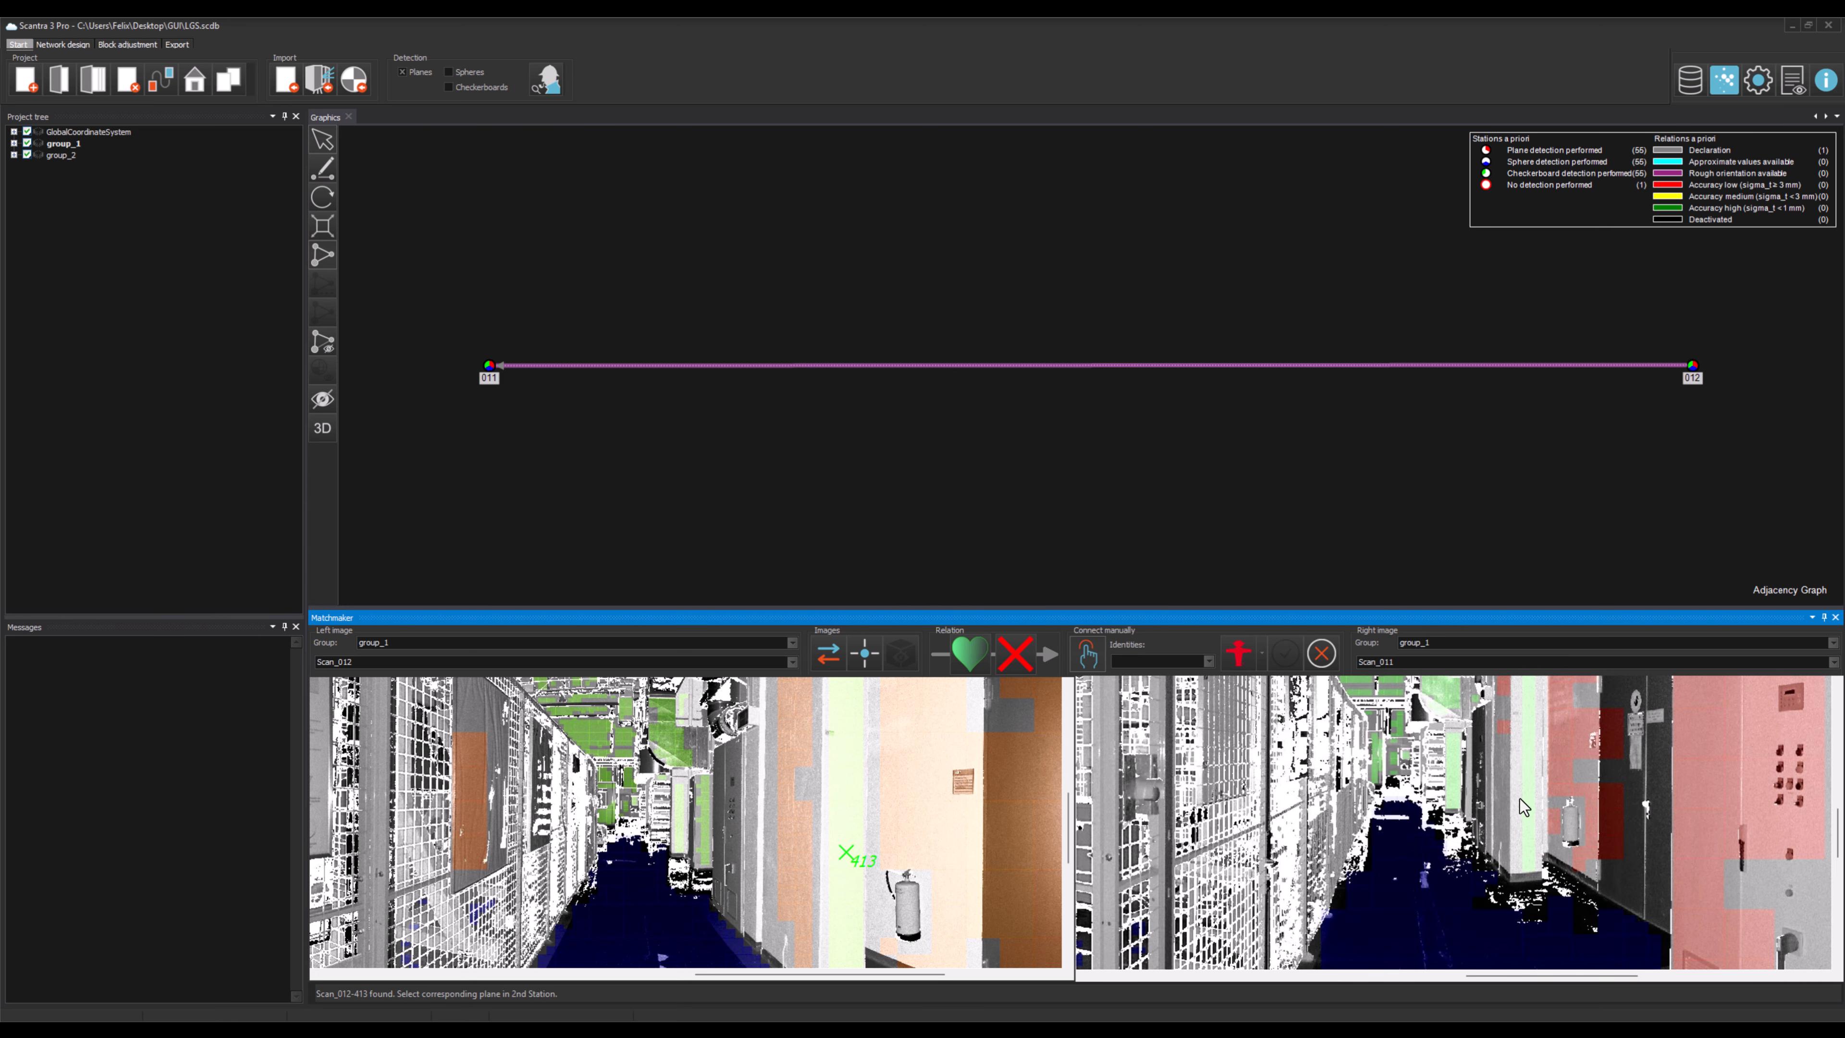
left_click(1531, 792)
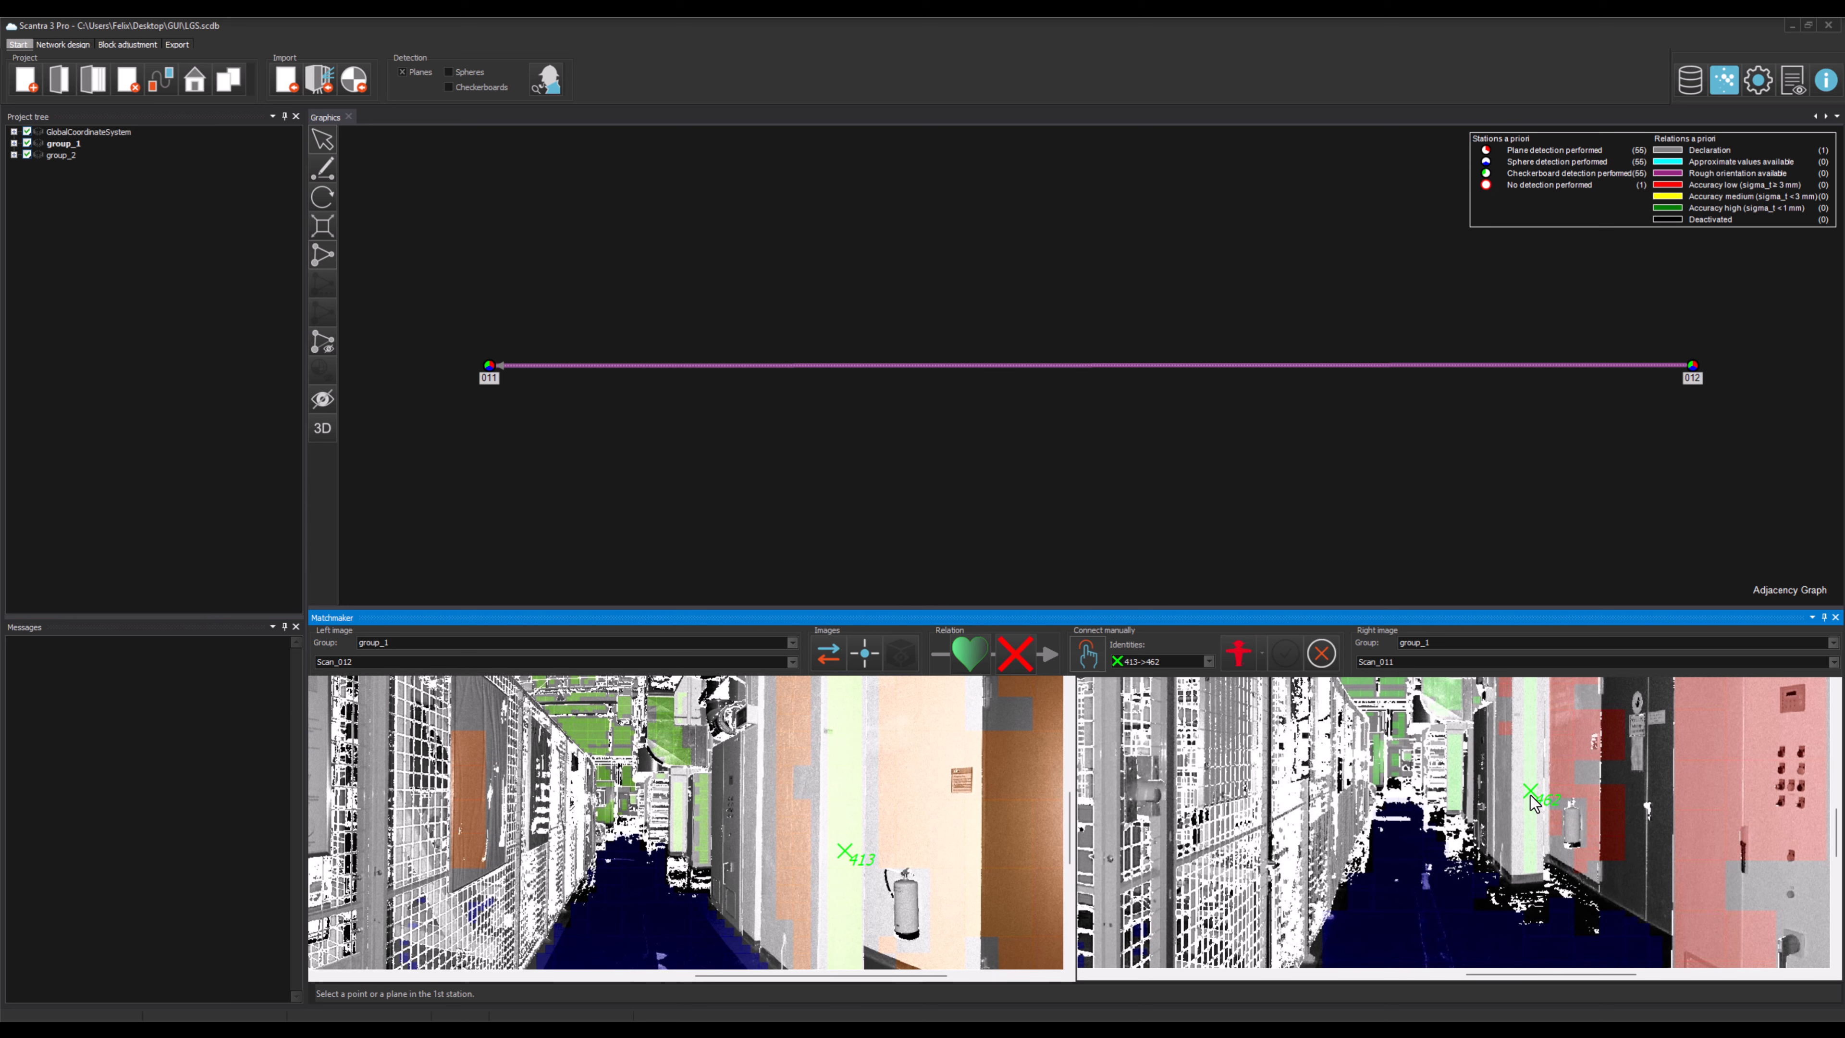
left_click(1586, 791)
left_click(941, 855)
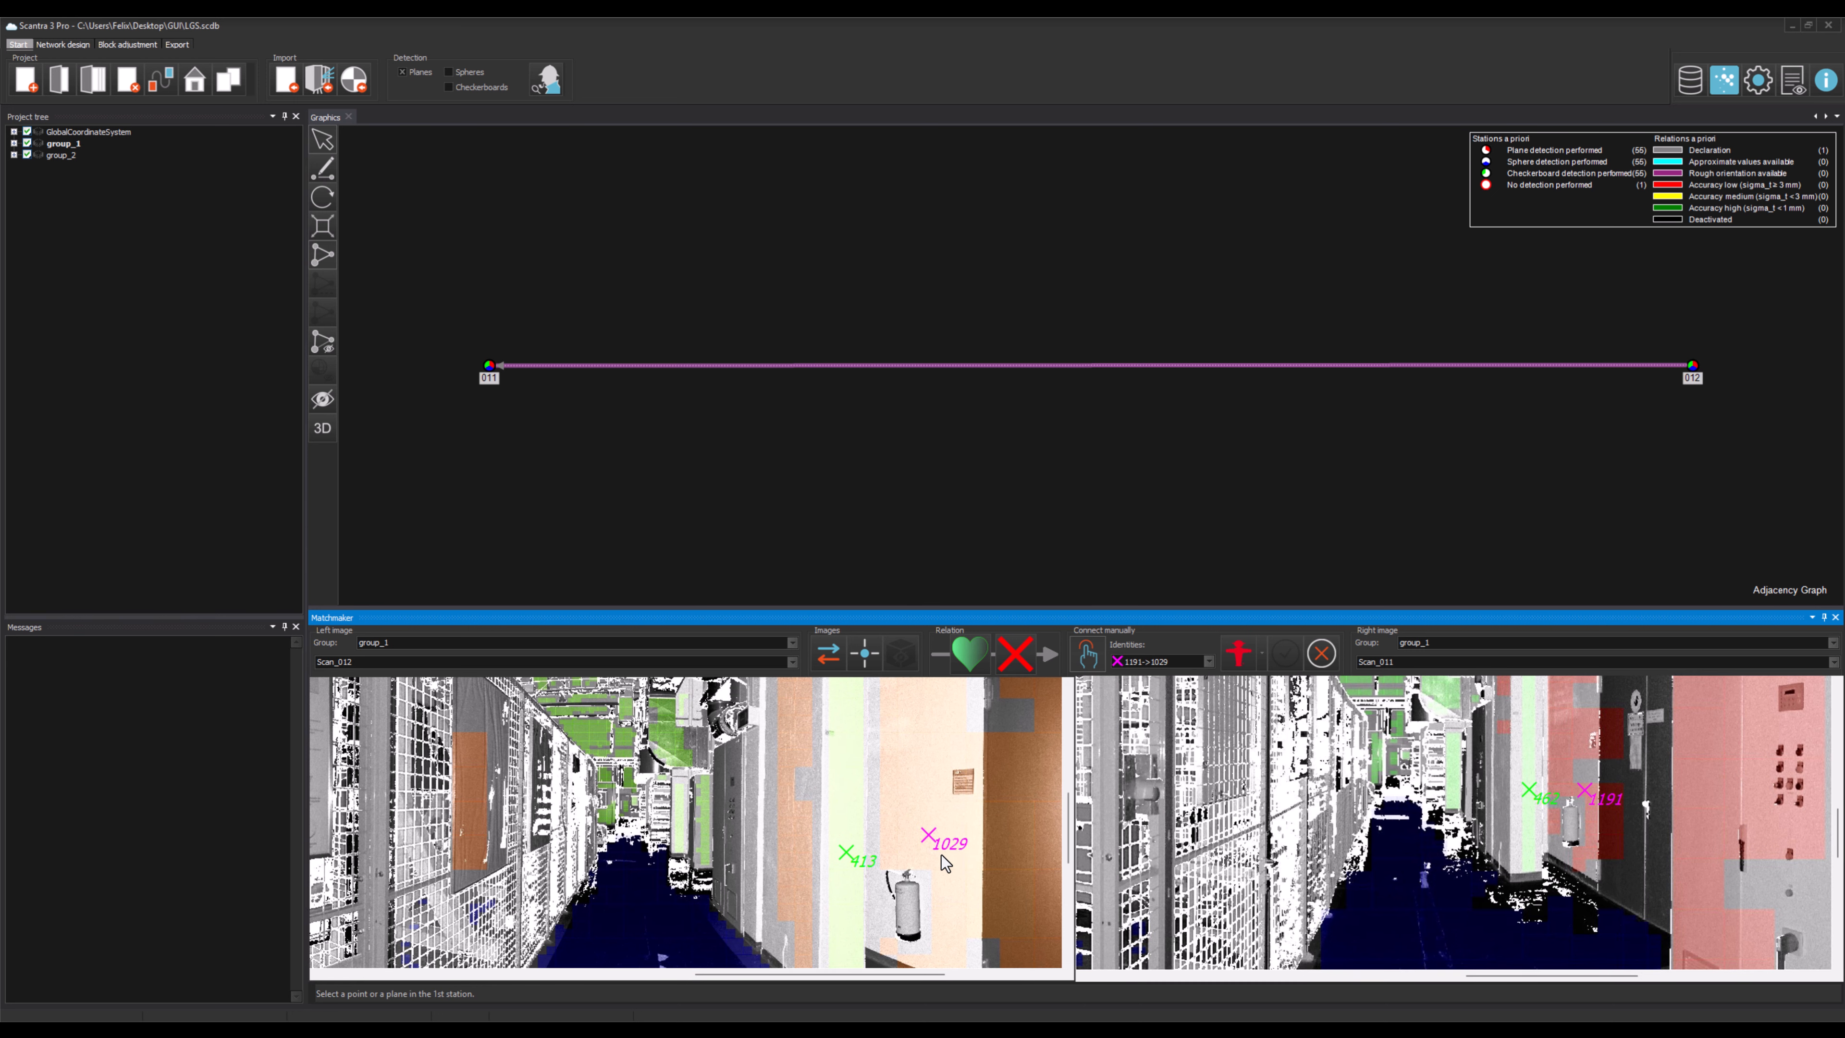
Step: Pick a third corresponding plane pair on the floor in both images
scroll(942, 855, "down", 5)
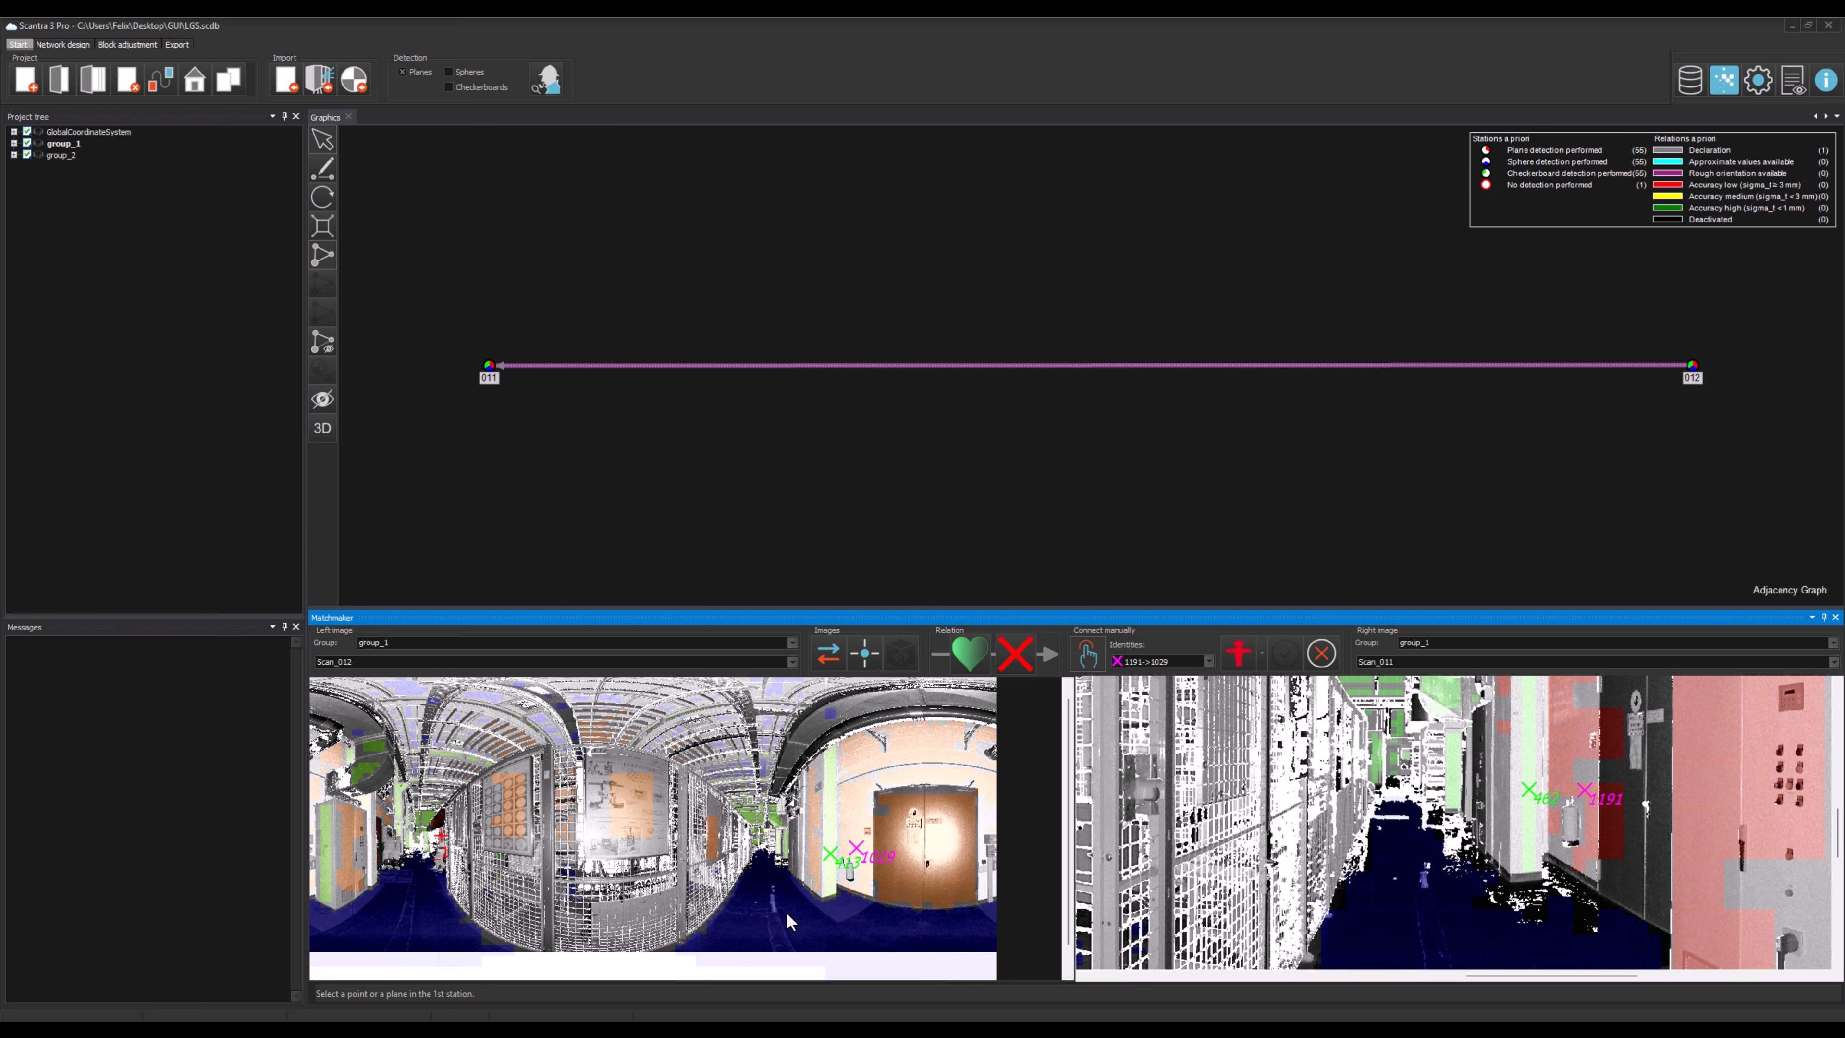
left_click(801, 912)
left_click(1465, 898)
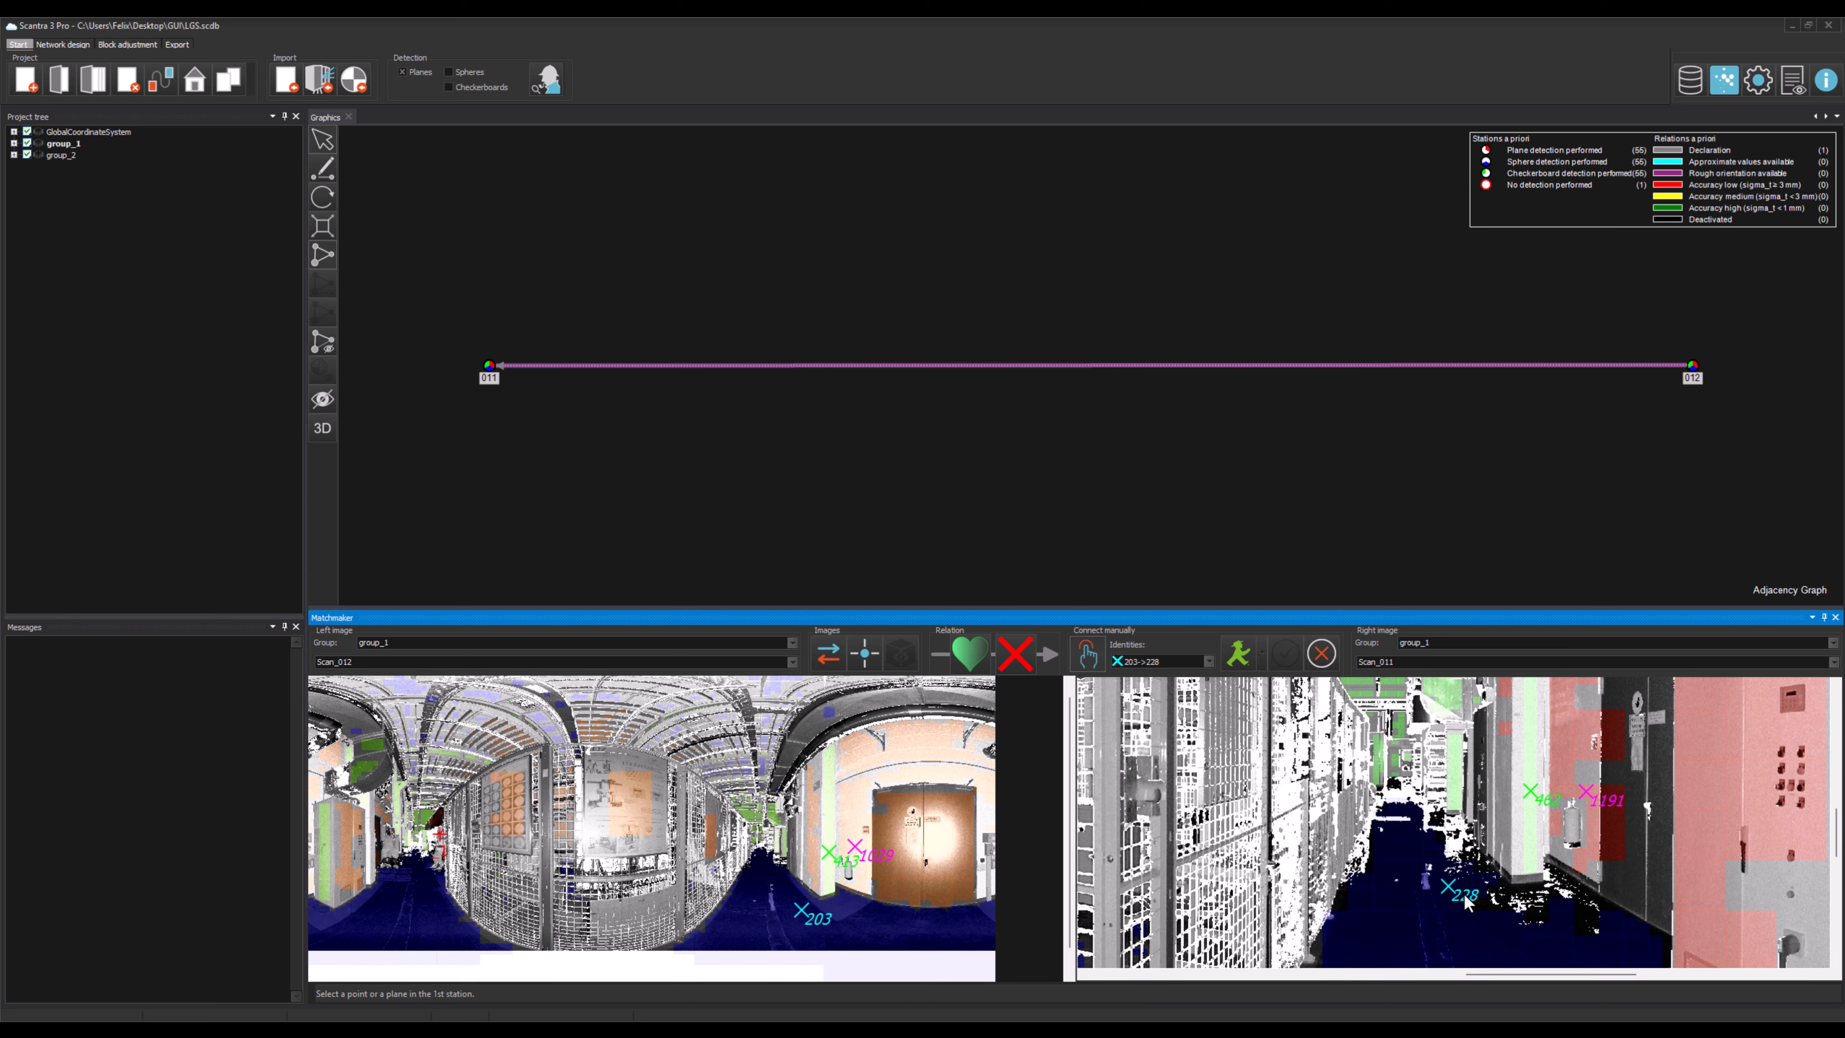
scroll(1426, 869, "down", 1)
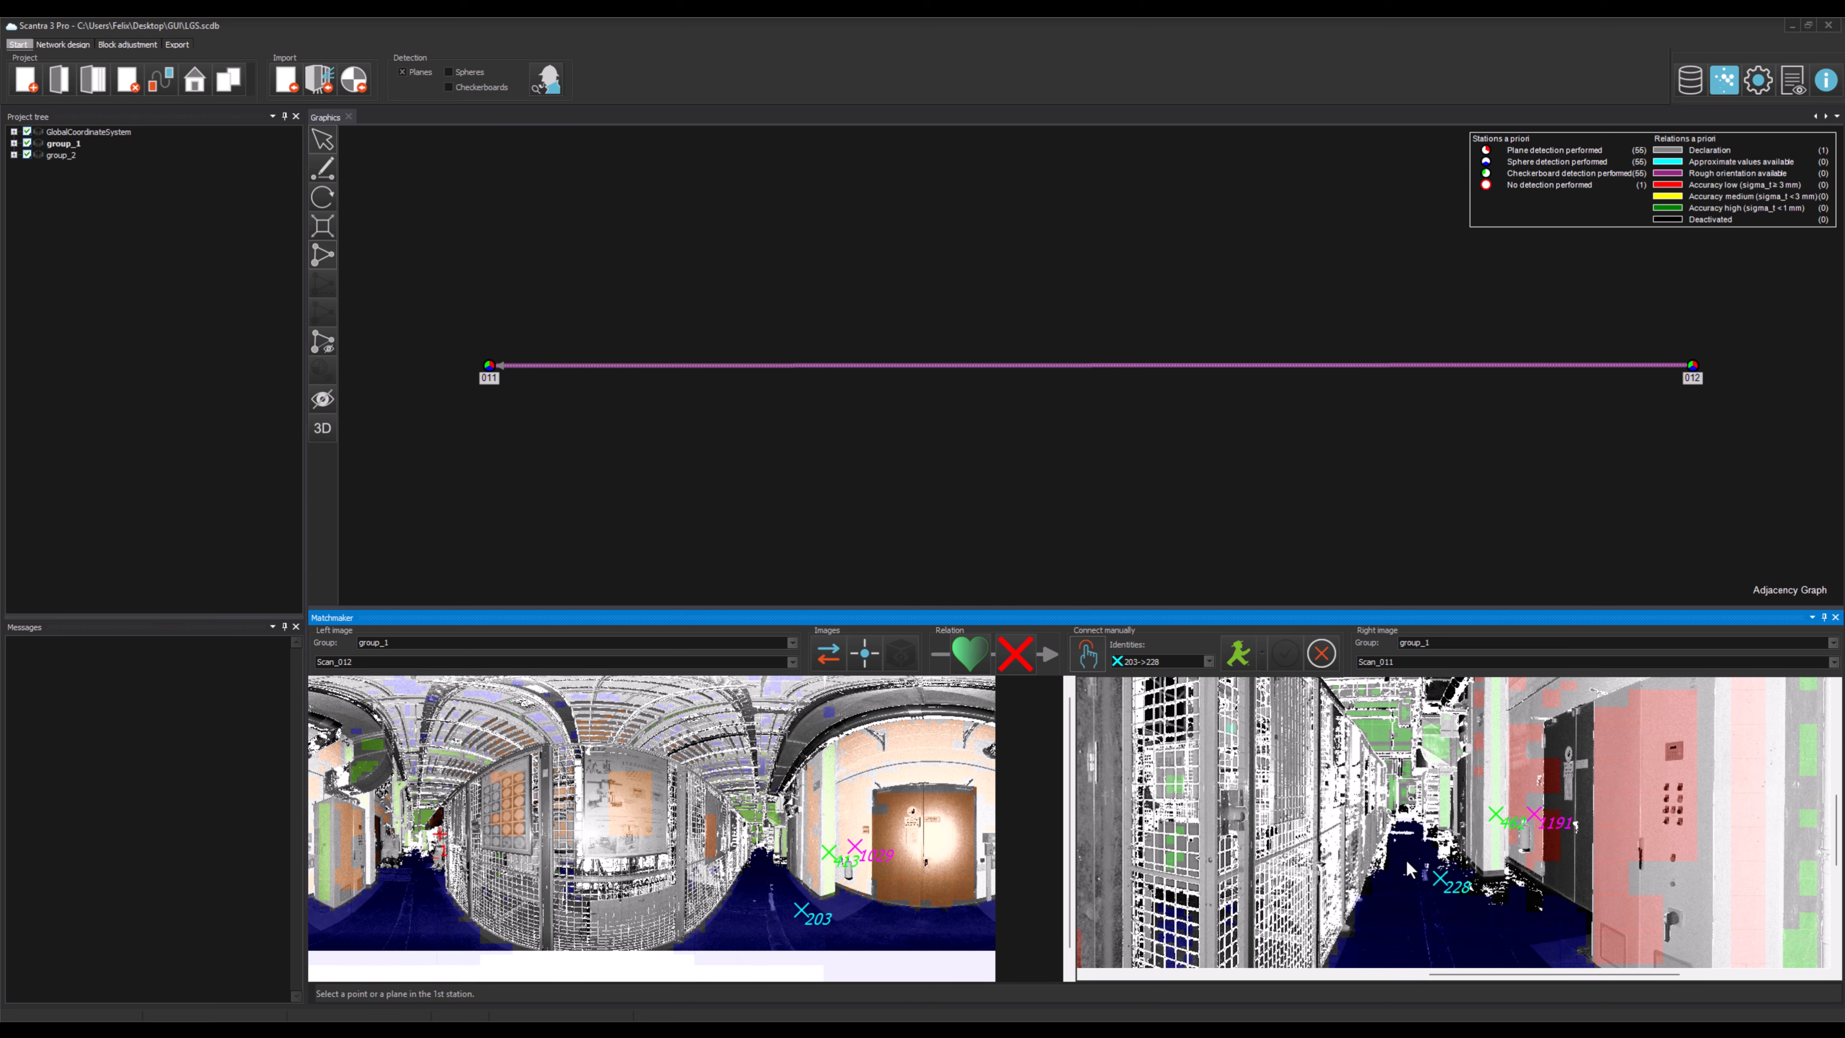
scroll(1407, 869, "down", 2)
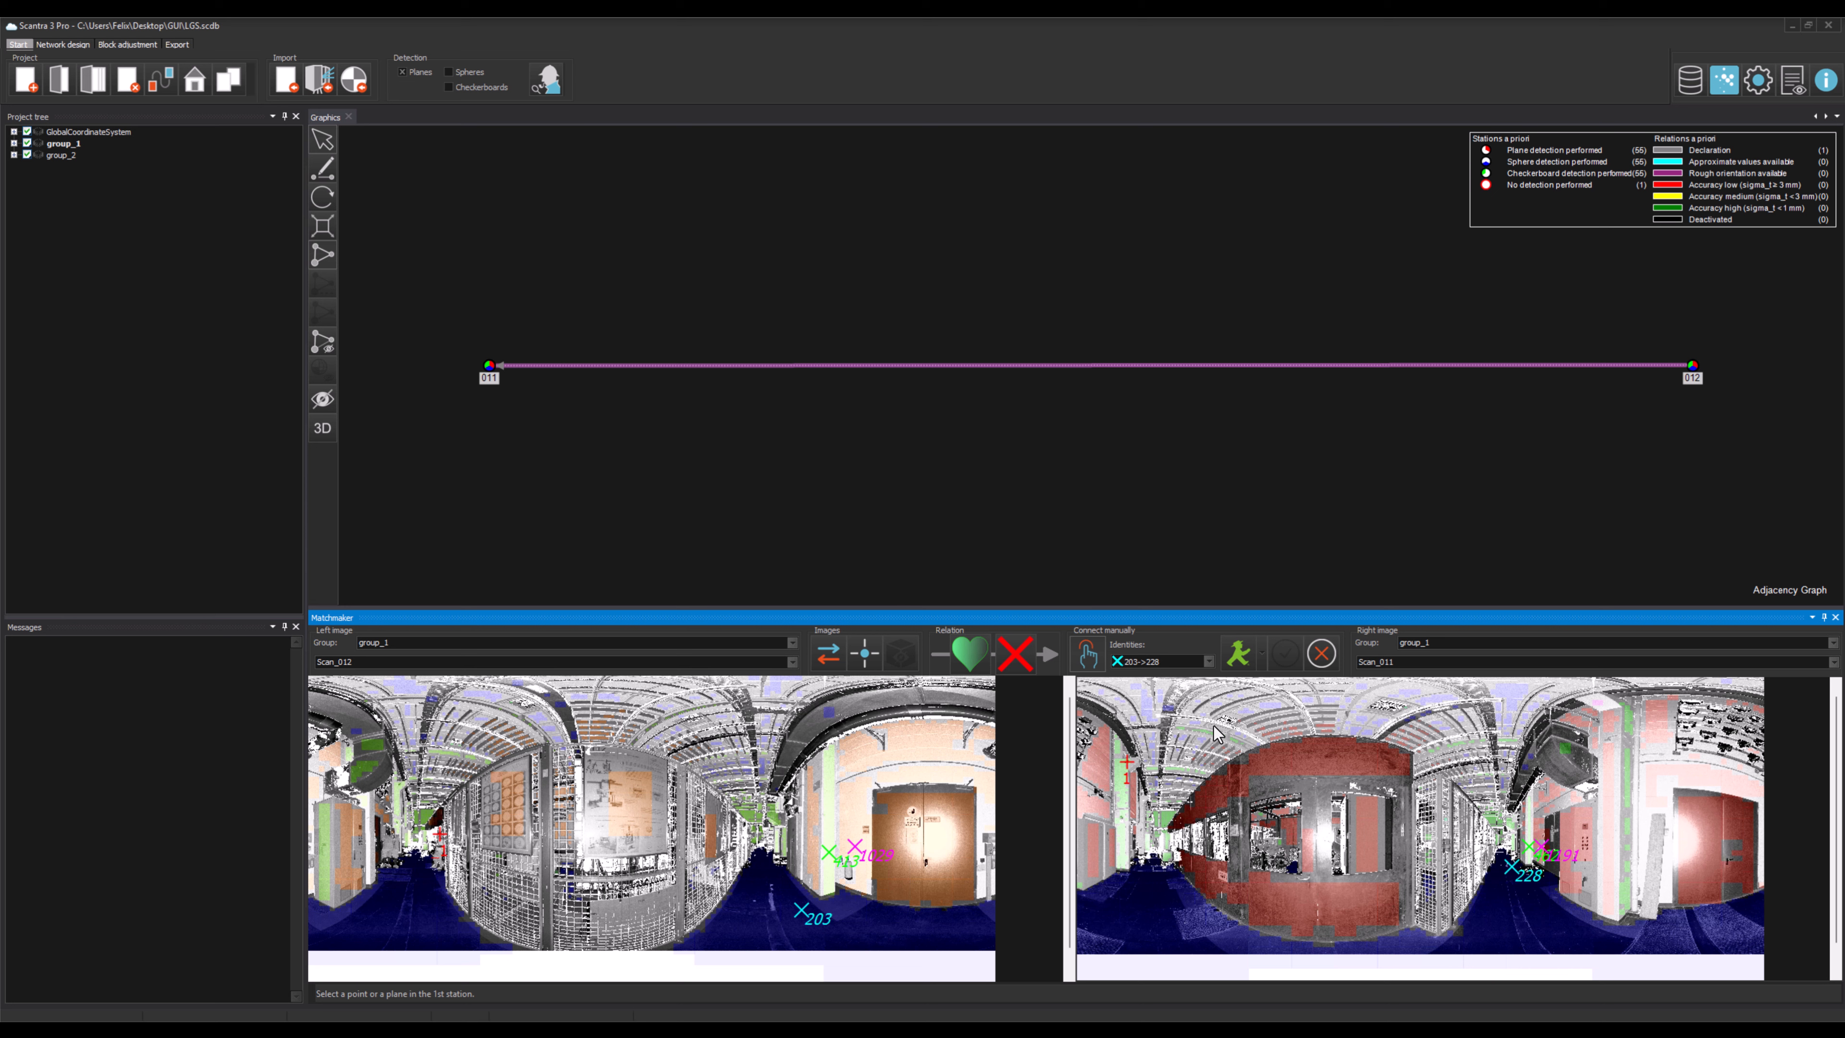
Step: Run plane matching on the manual identities and accept the result
left_click(1230, 661)
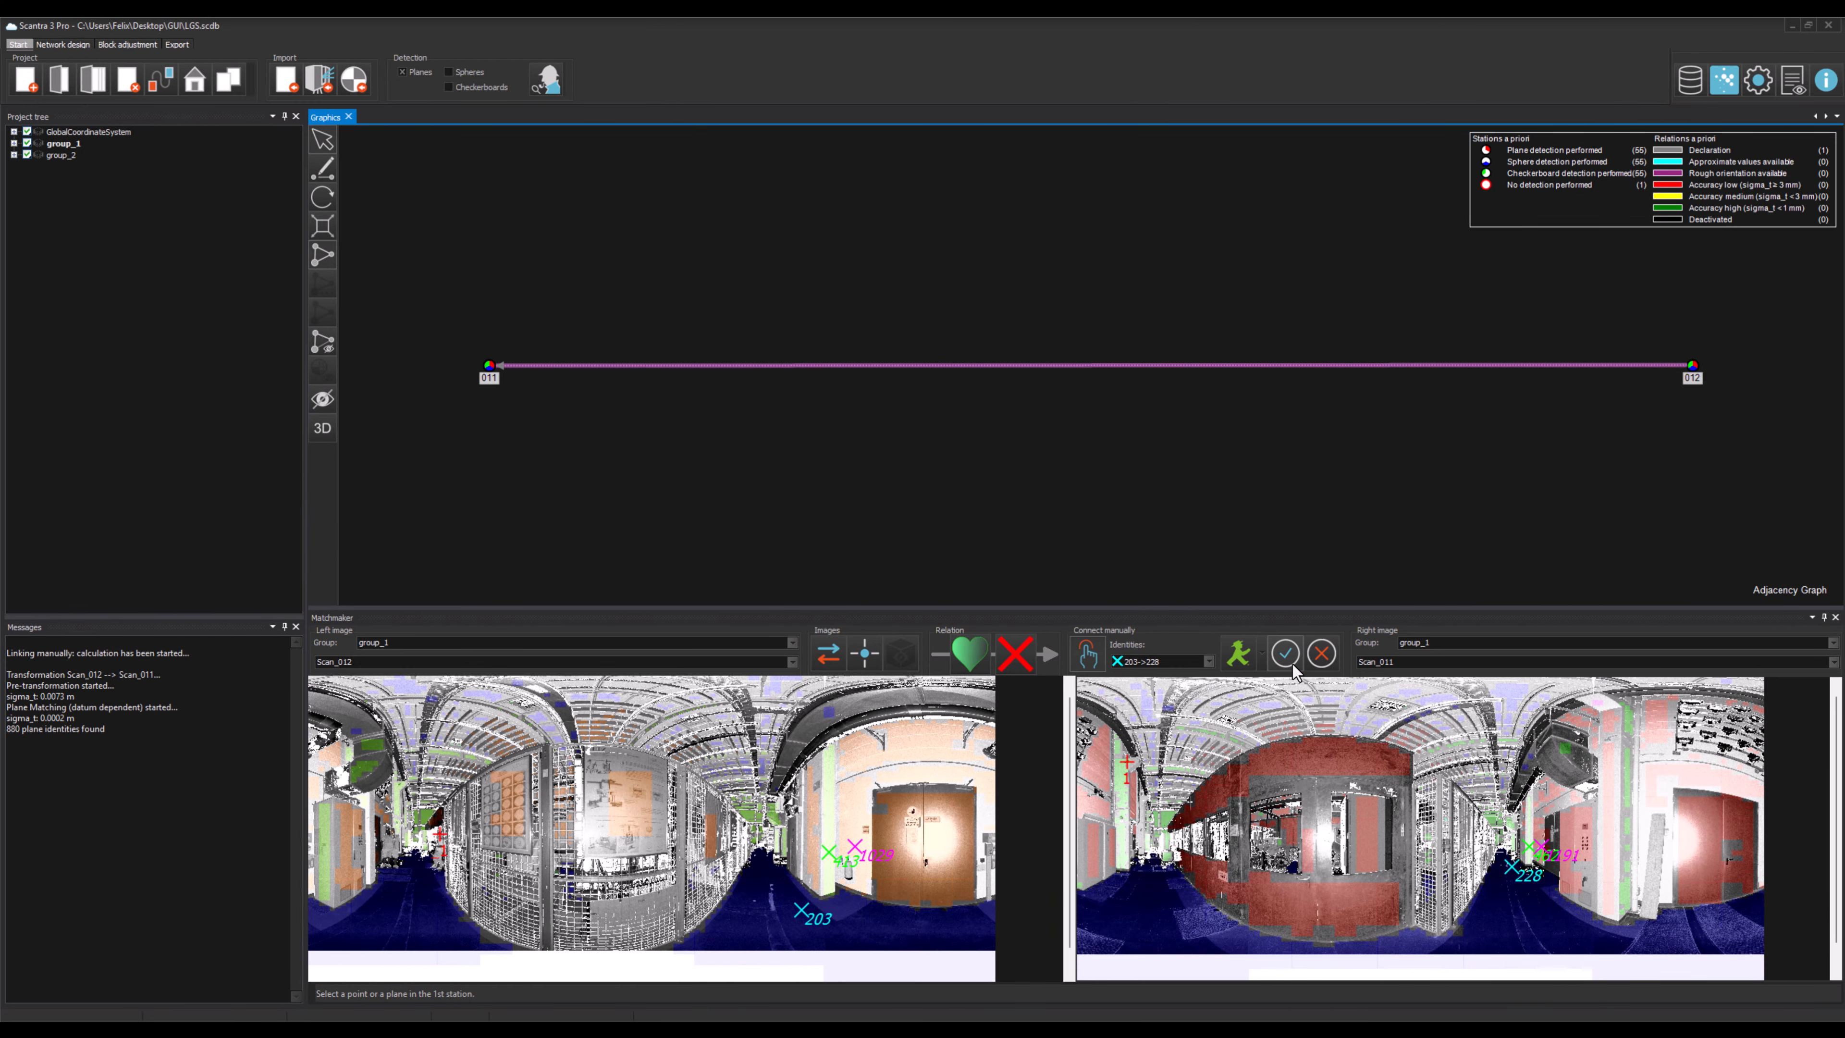
left_click(1289, 658)
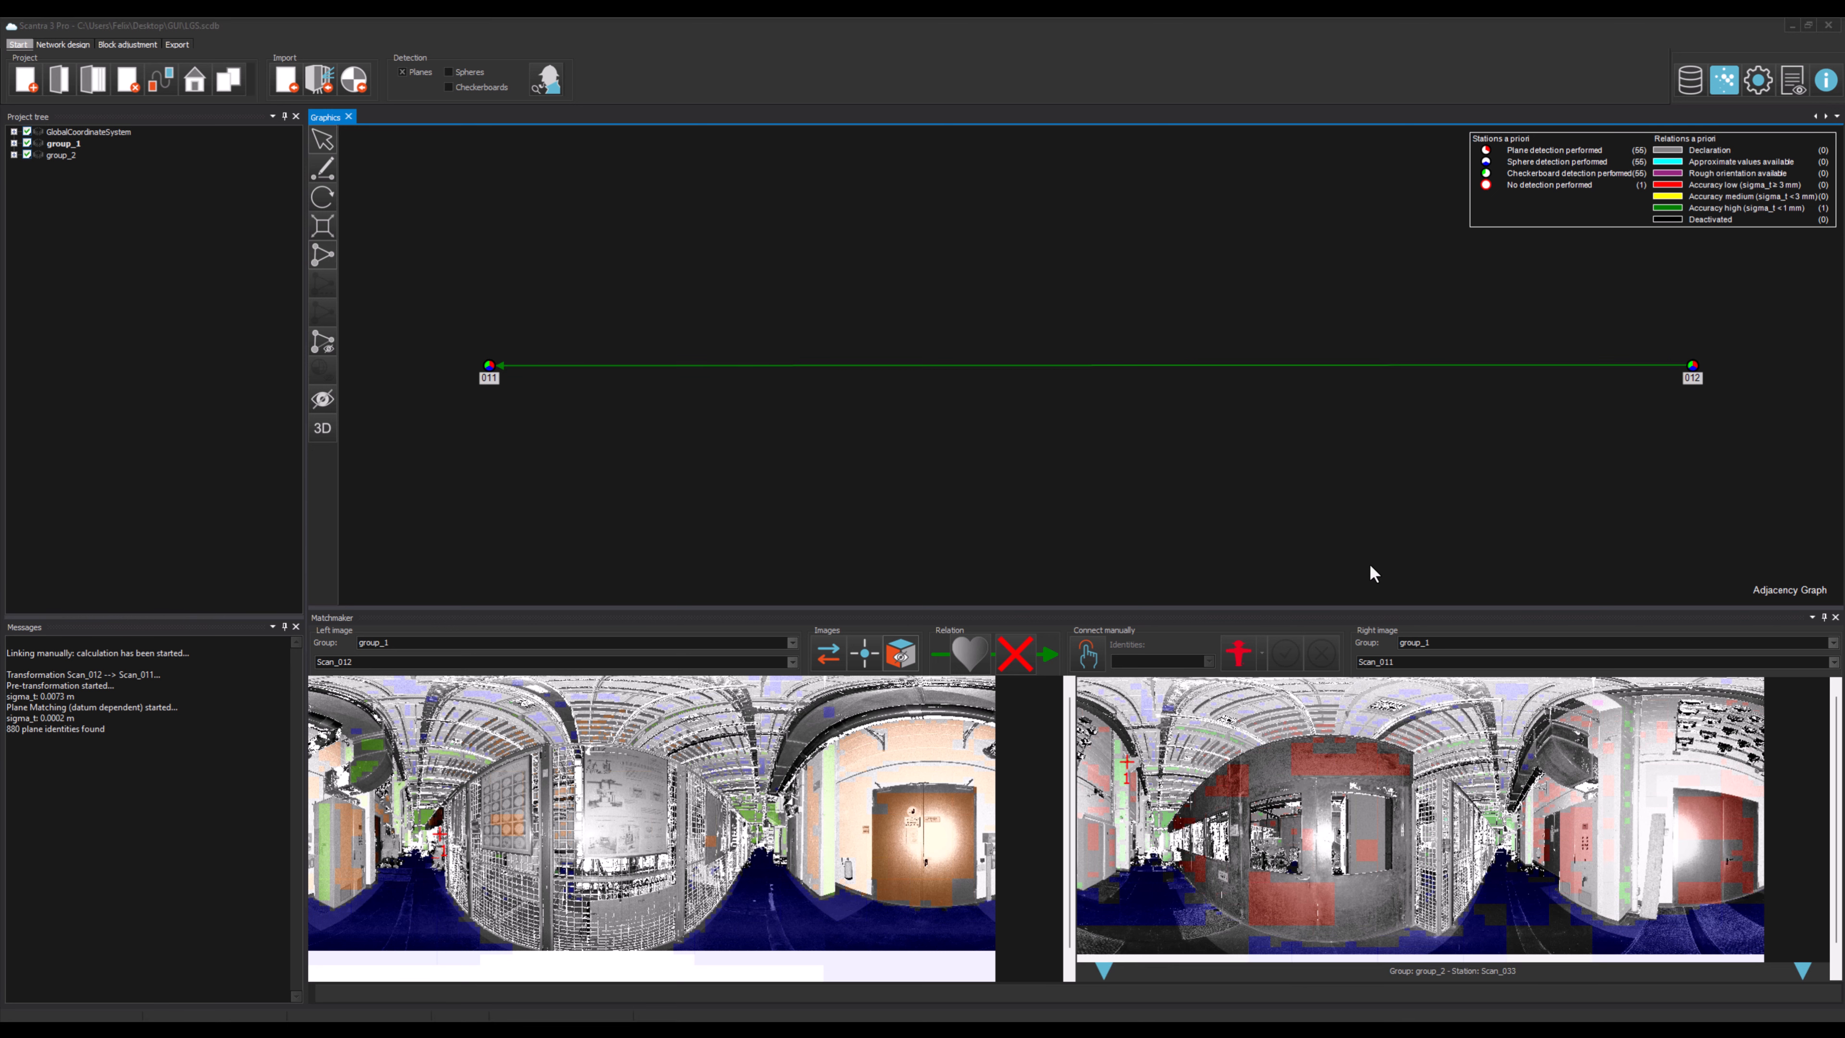
Step: In the Matchmaker options, enable accepting manual link results automatically
left_click(1758, 79)
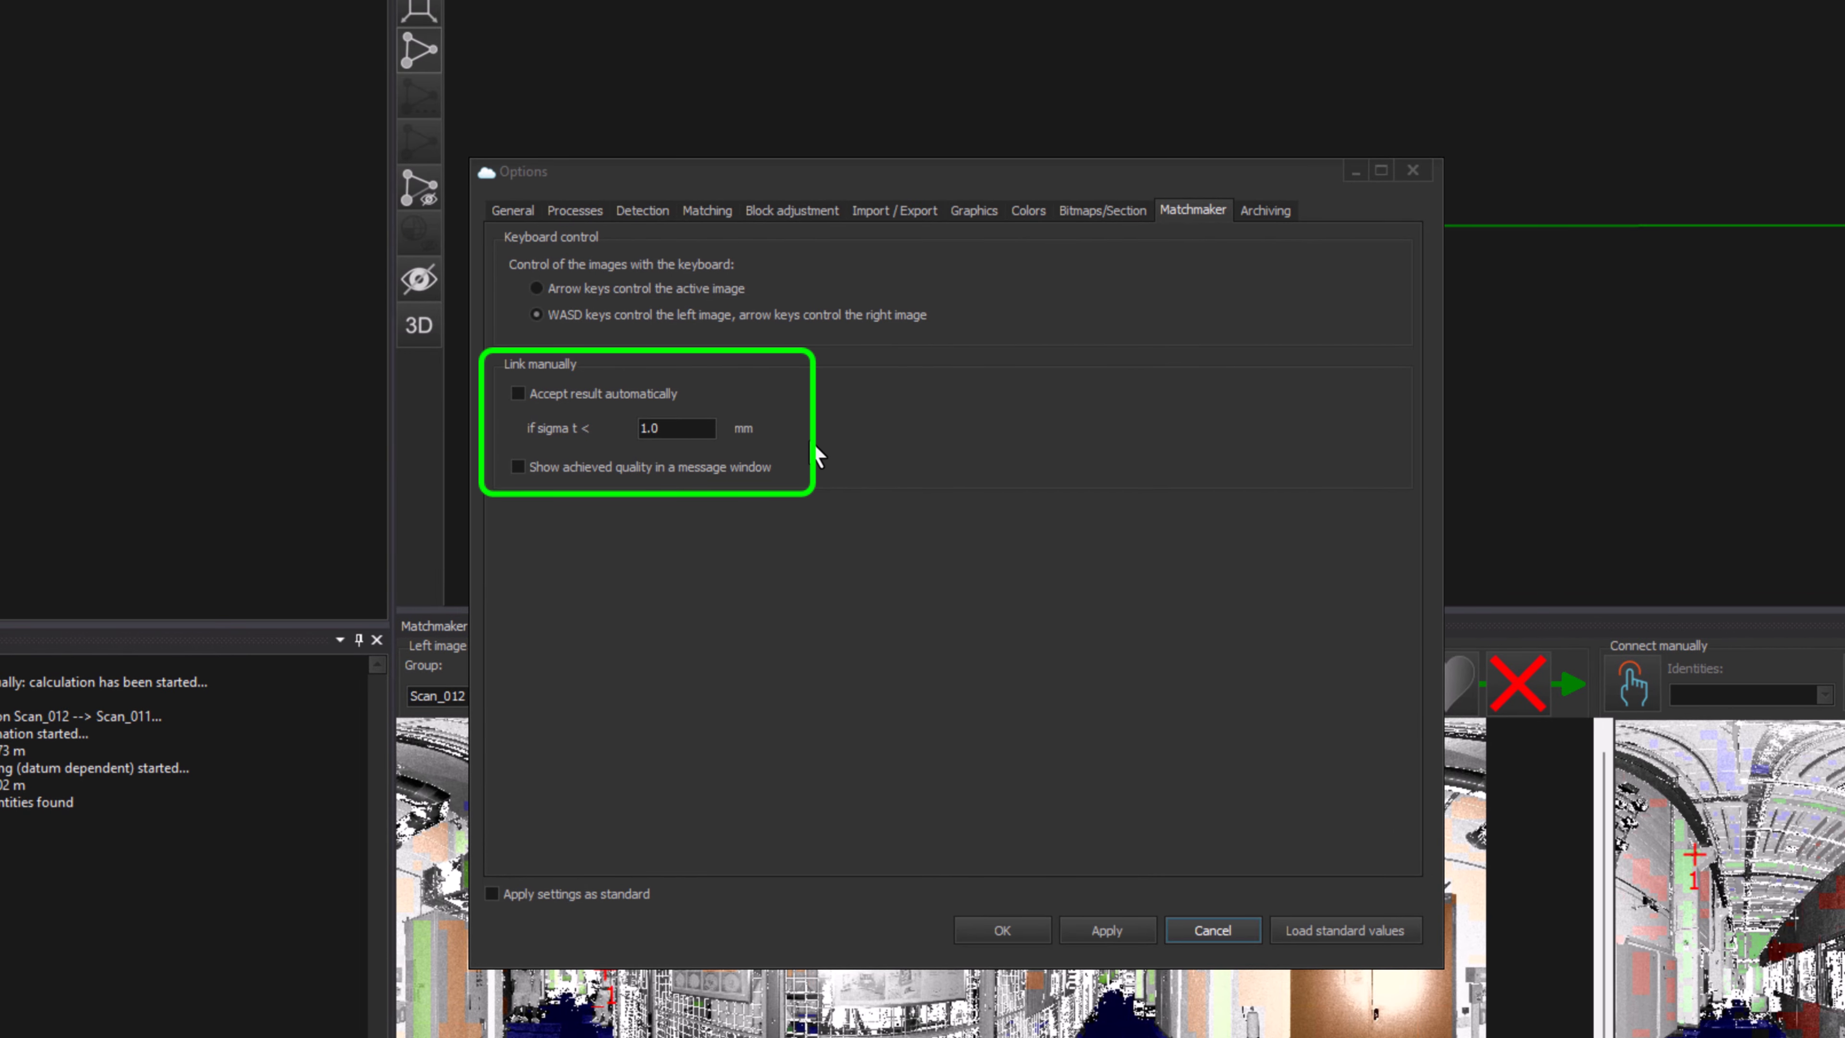
left_click(641, 396)
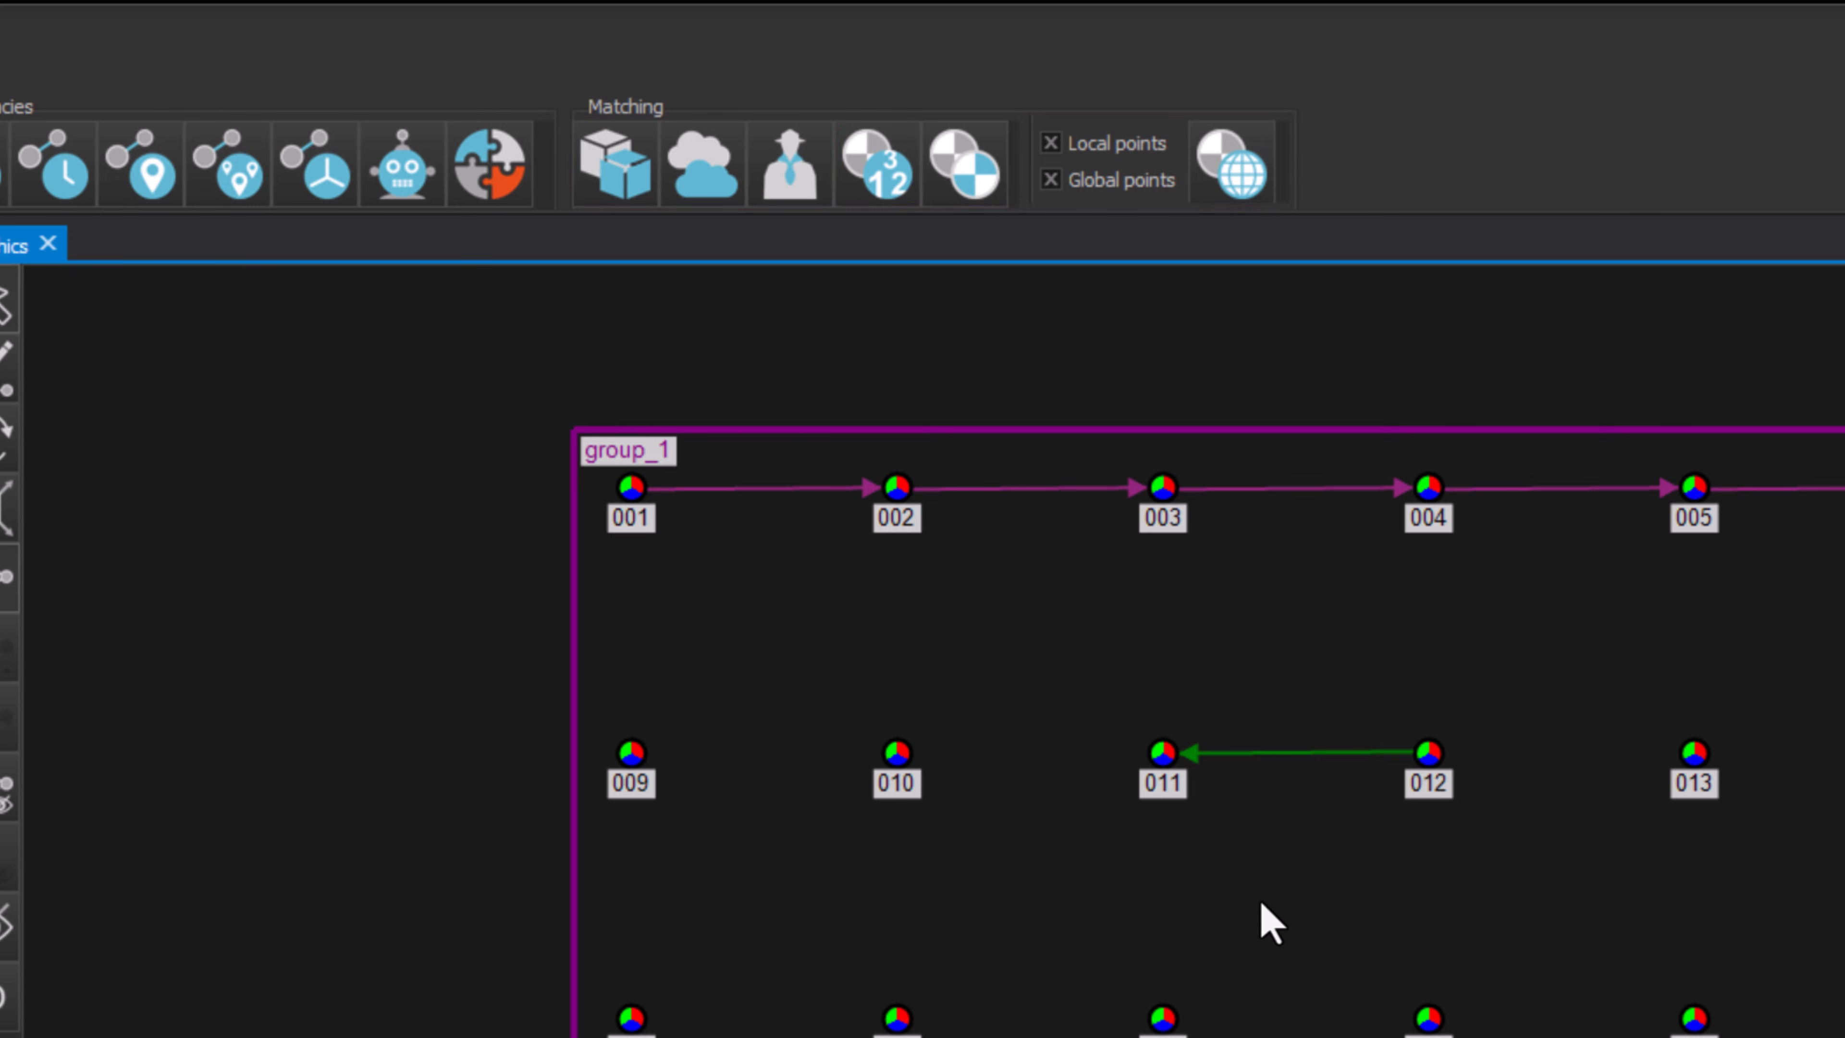
Step: Start plane matching and set Plane-Matching to run after Insert trafo in the process dependencies
left_click(624, 190)
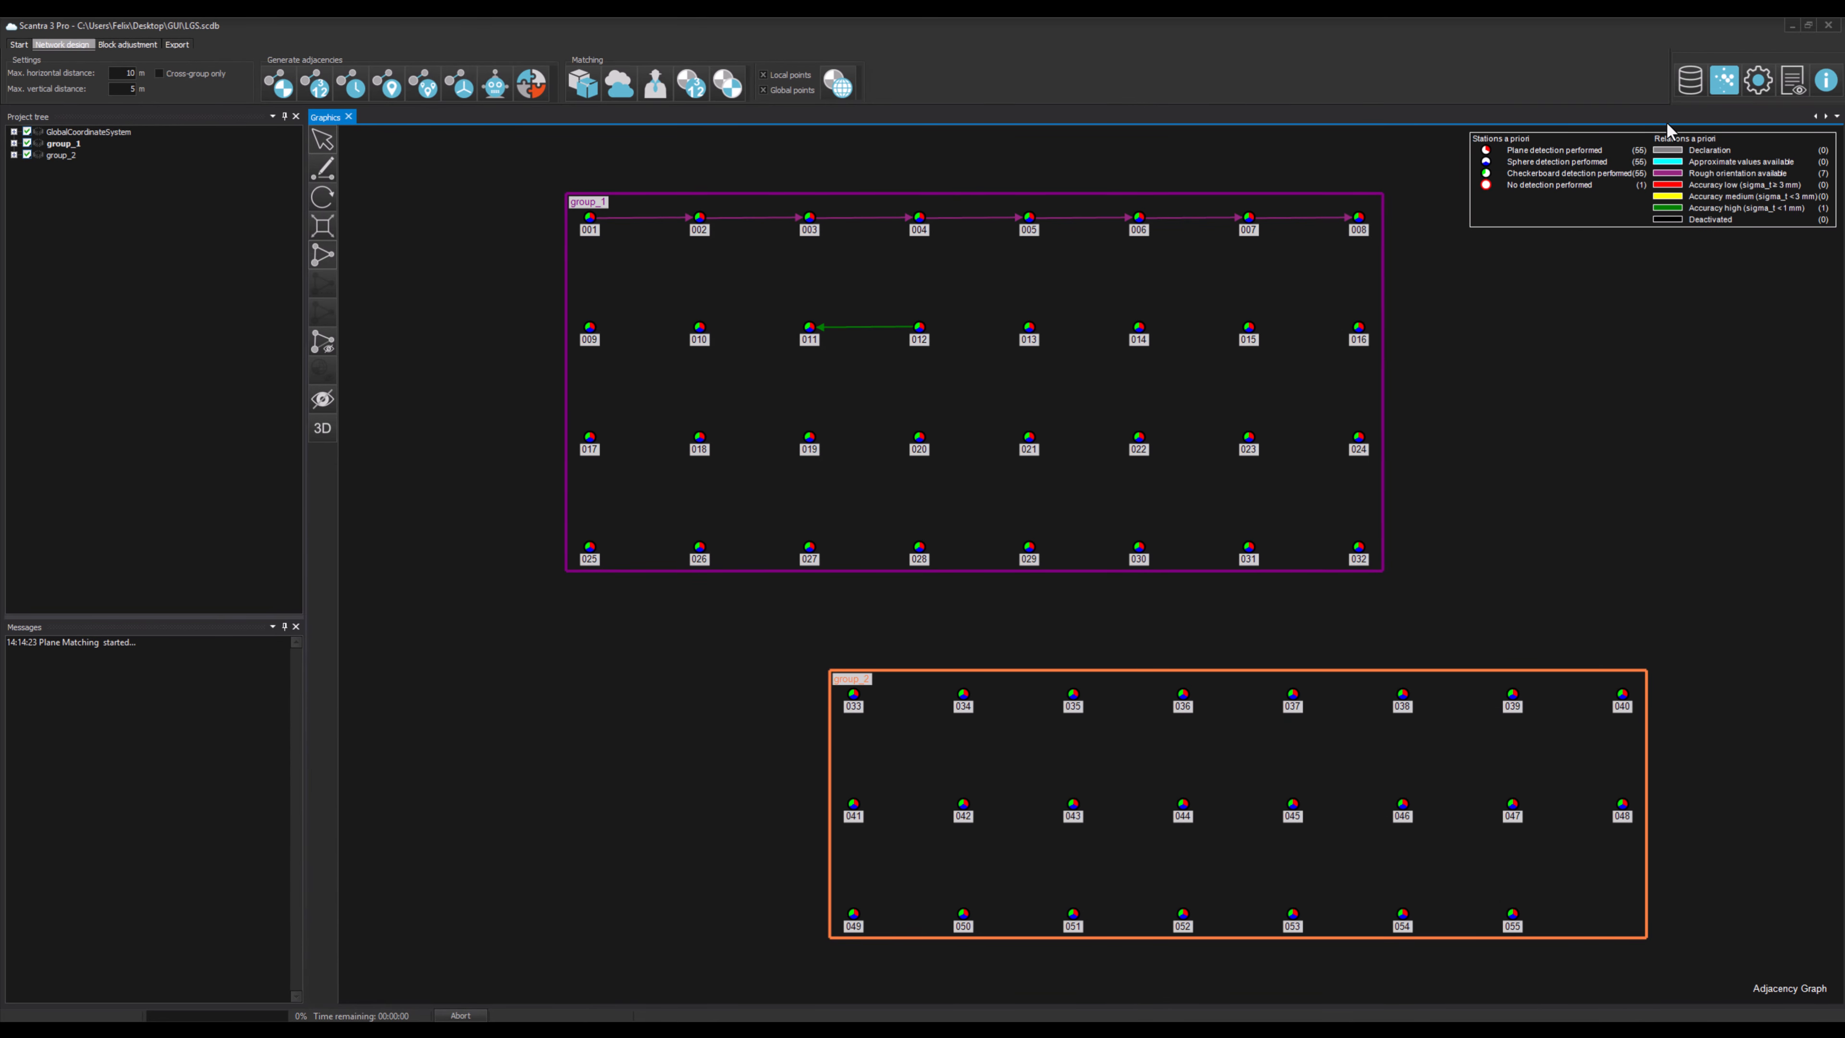
left_click(1757, 94)
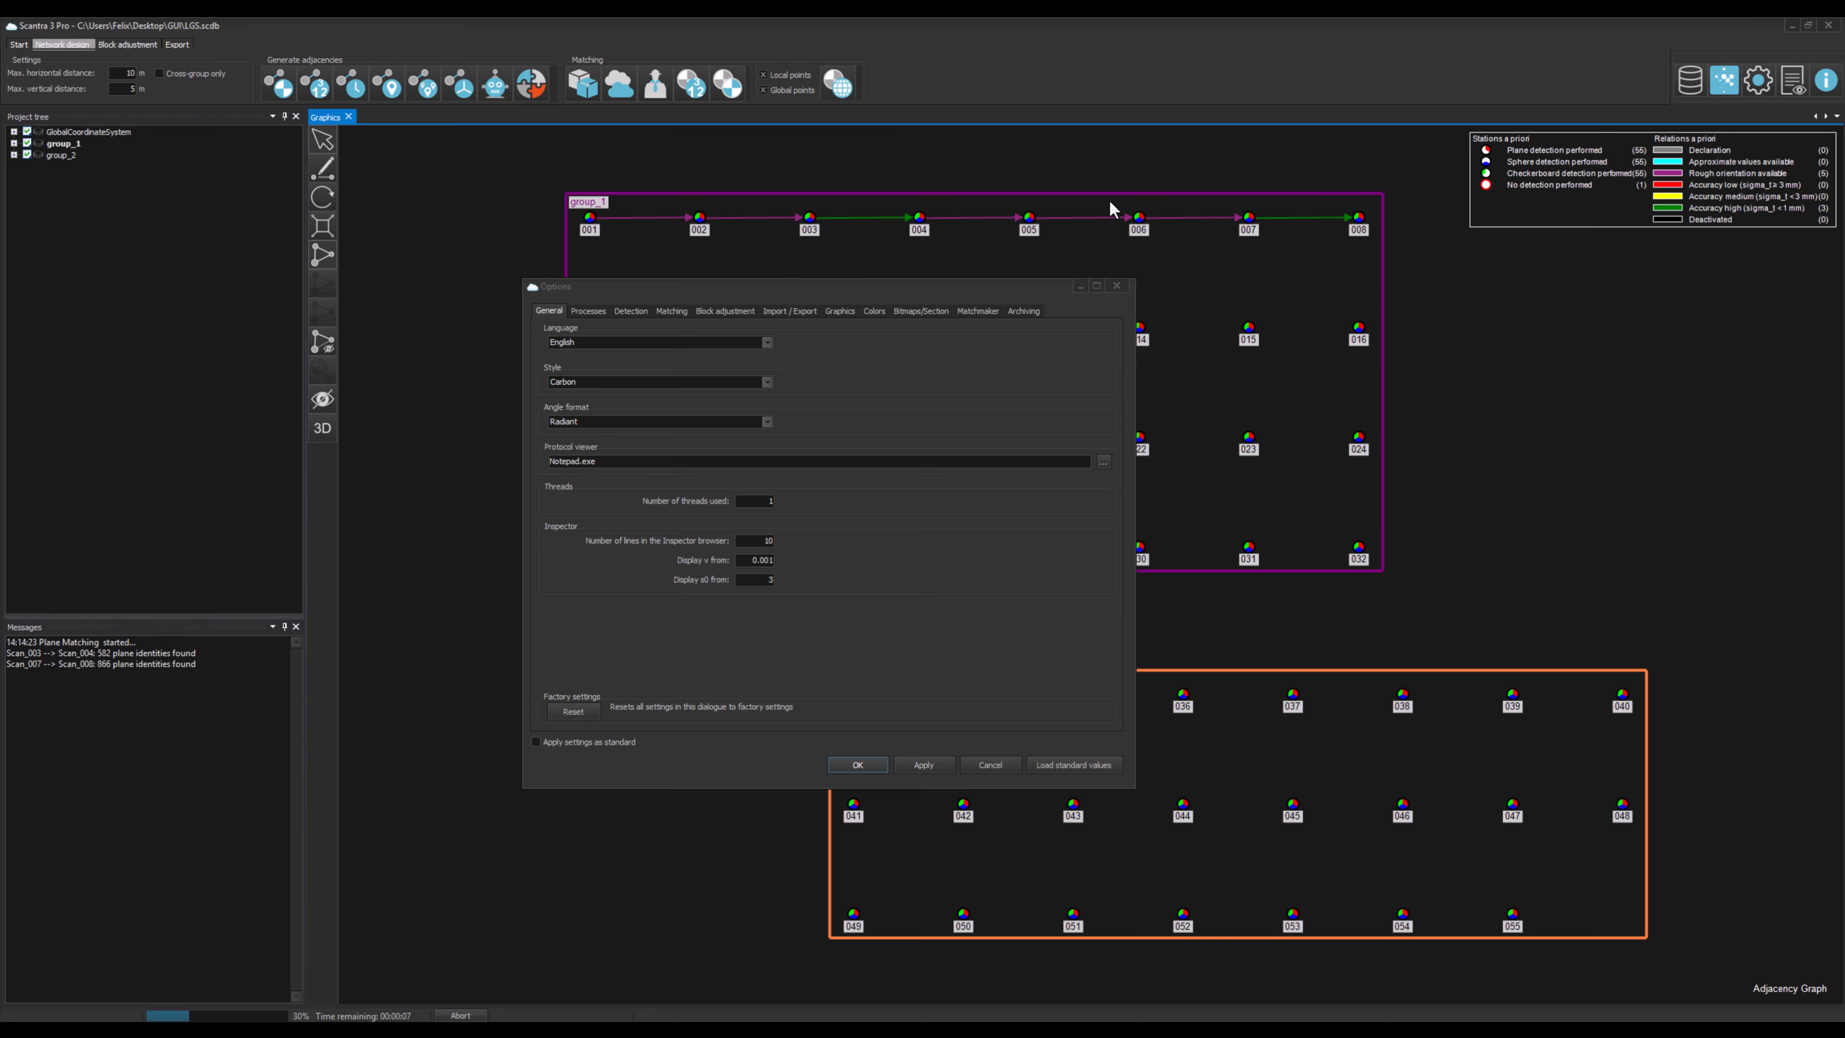
left_click(587, 310)
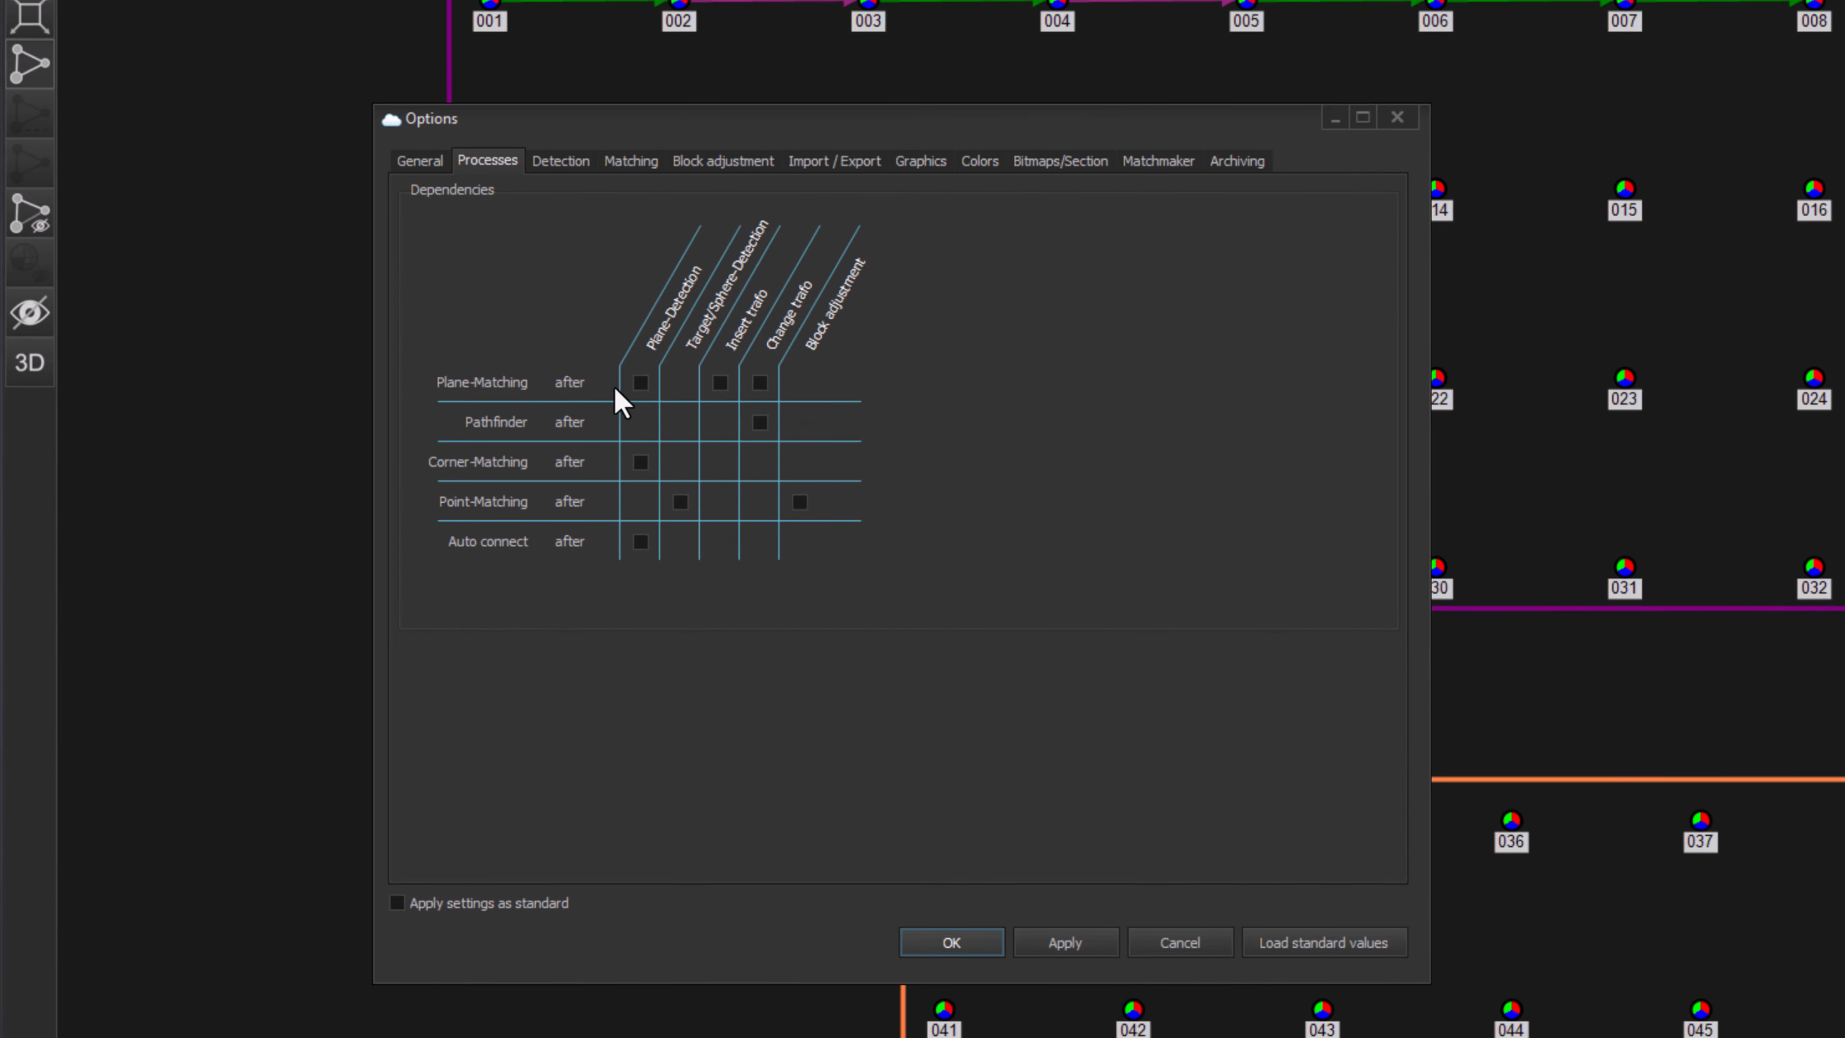
left_click(719, 382)
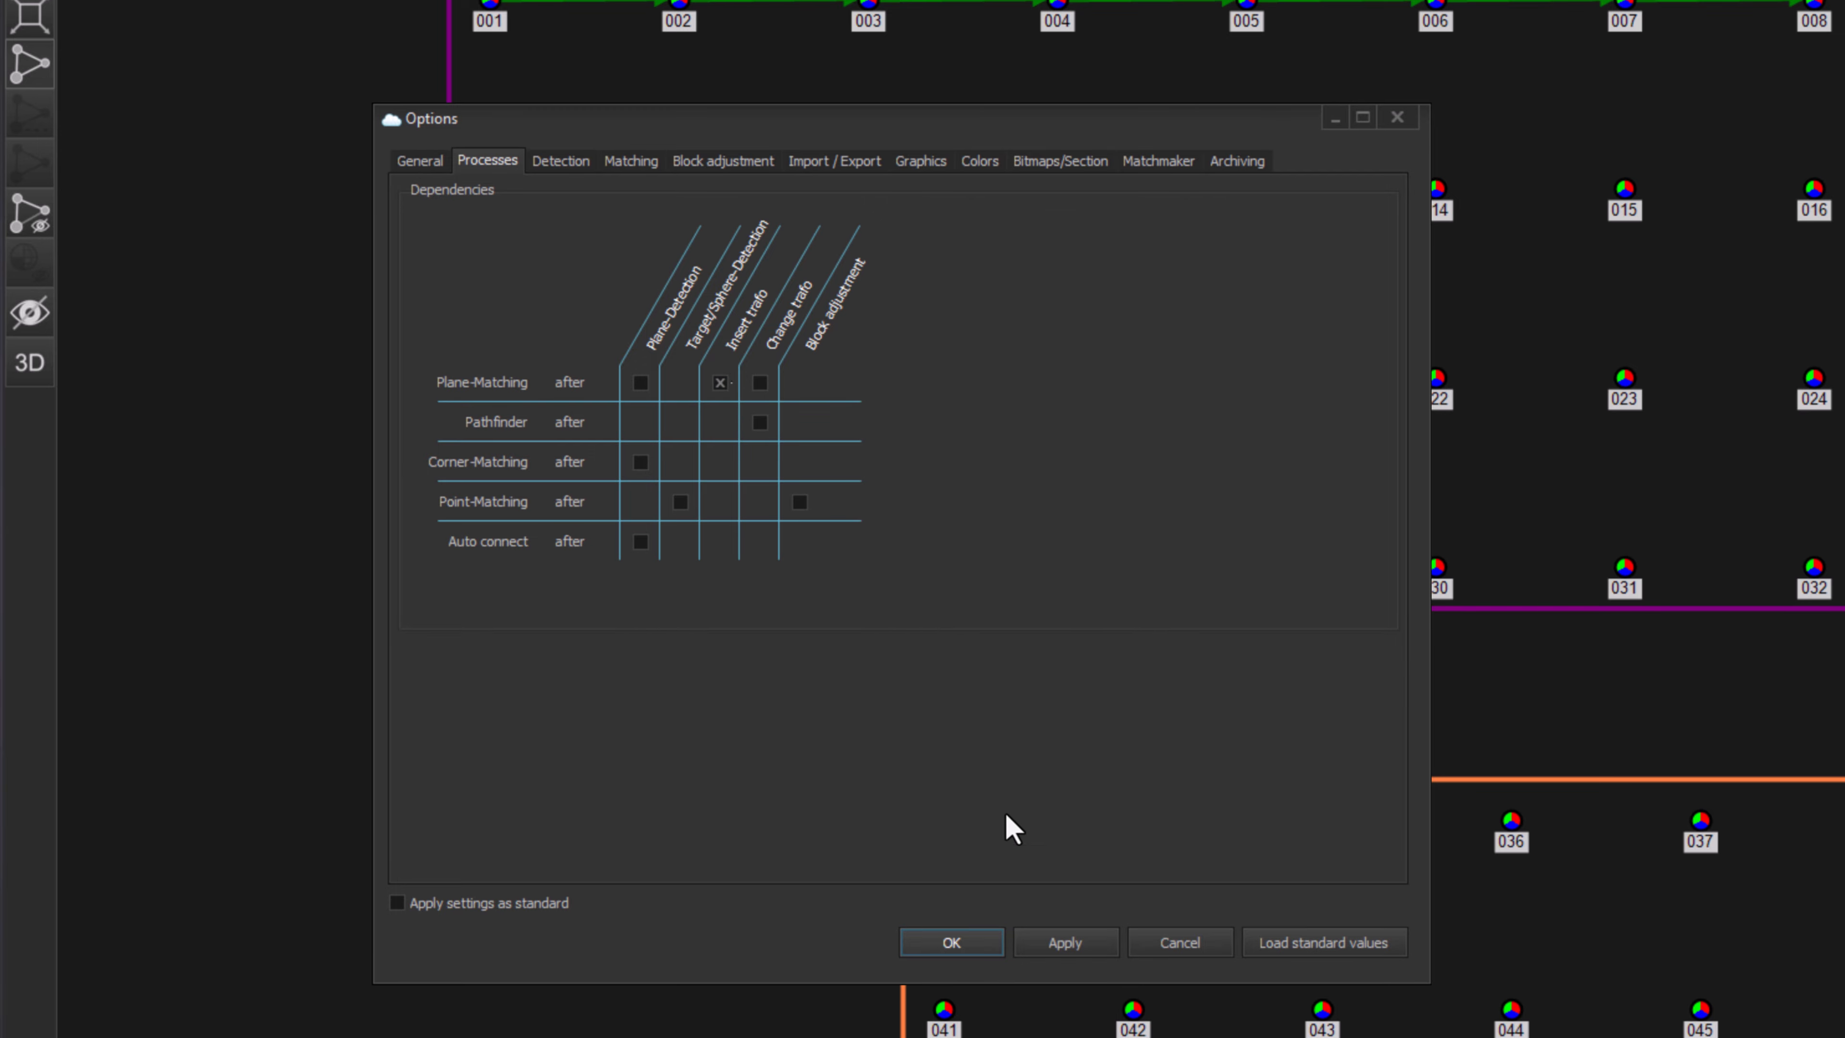
left_click(962, 946)
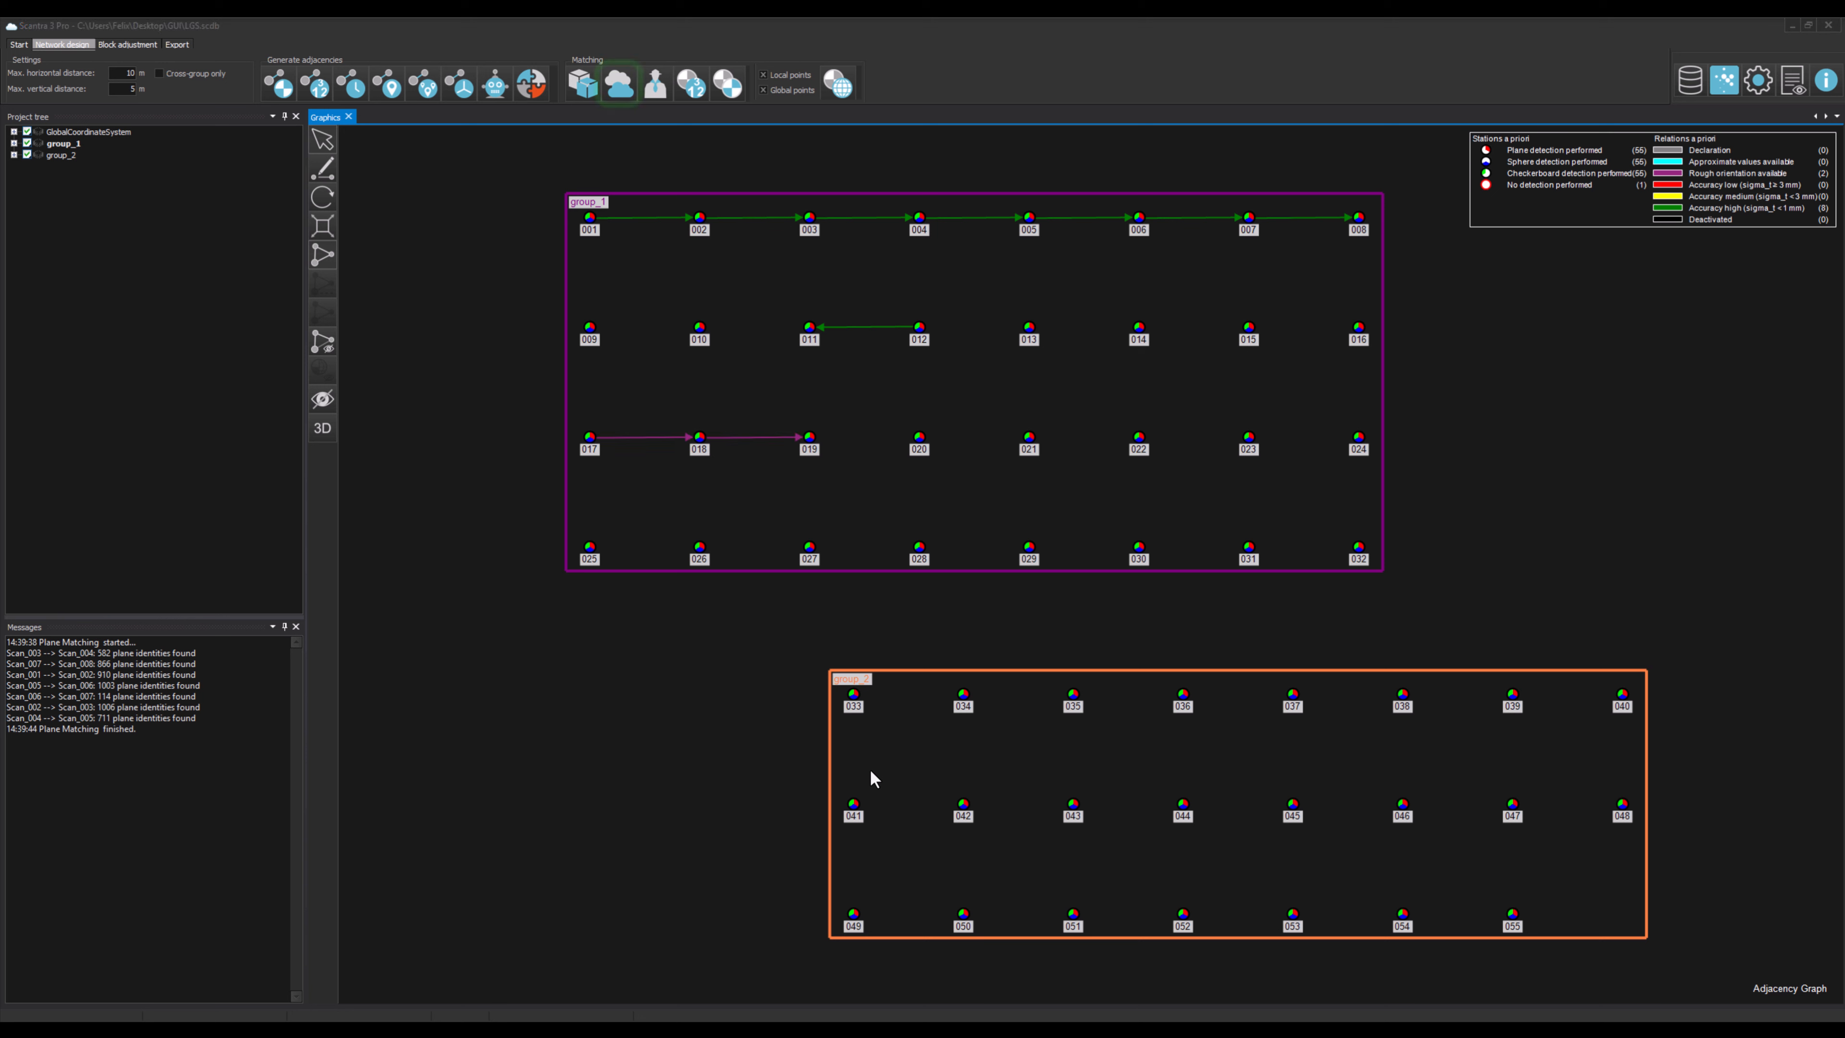
Step: Run the Pathfinder and inspect the relation between stations 017 and 019
left_click(629, 92)
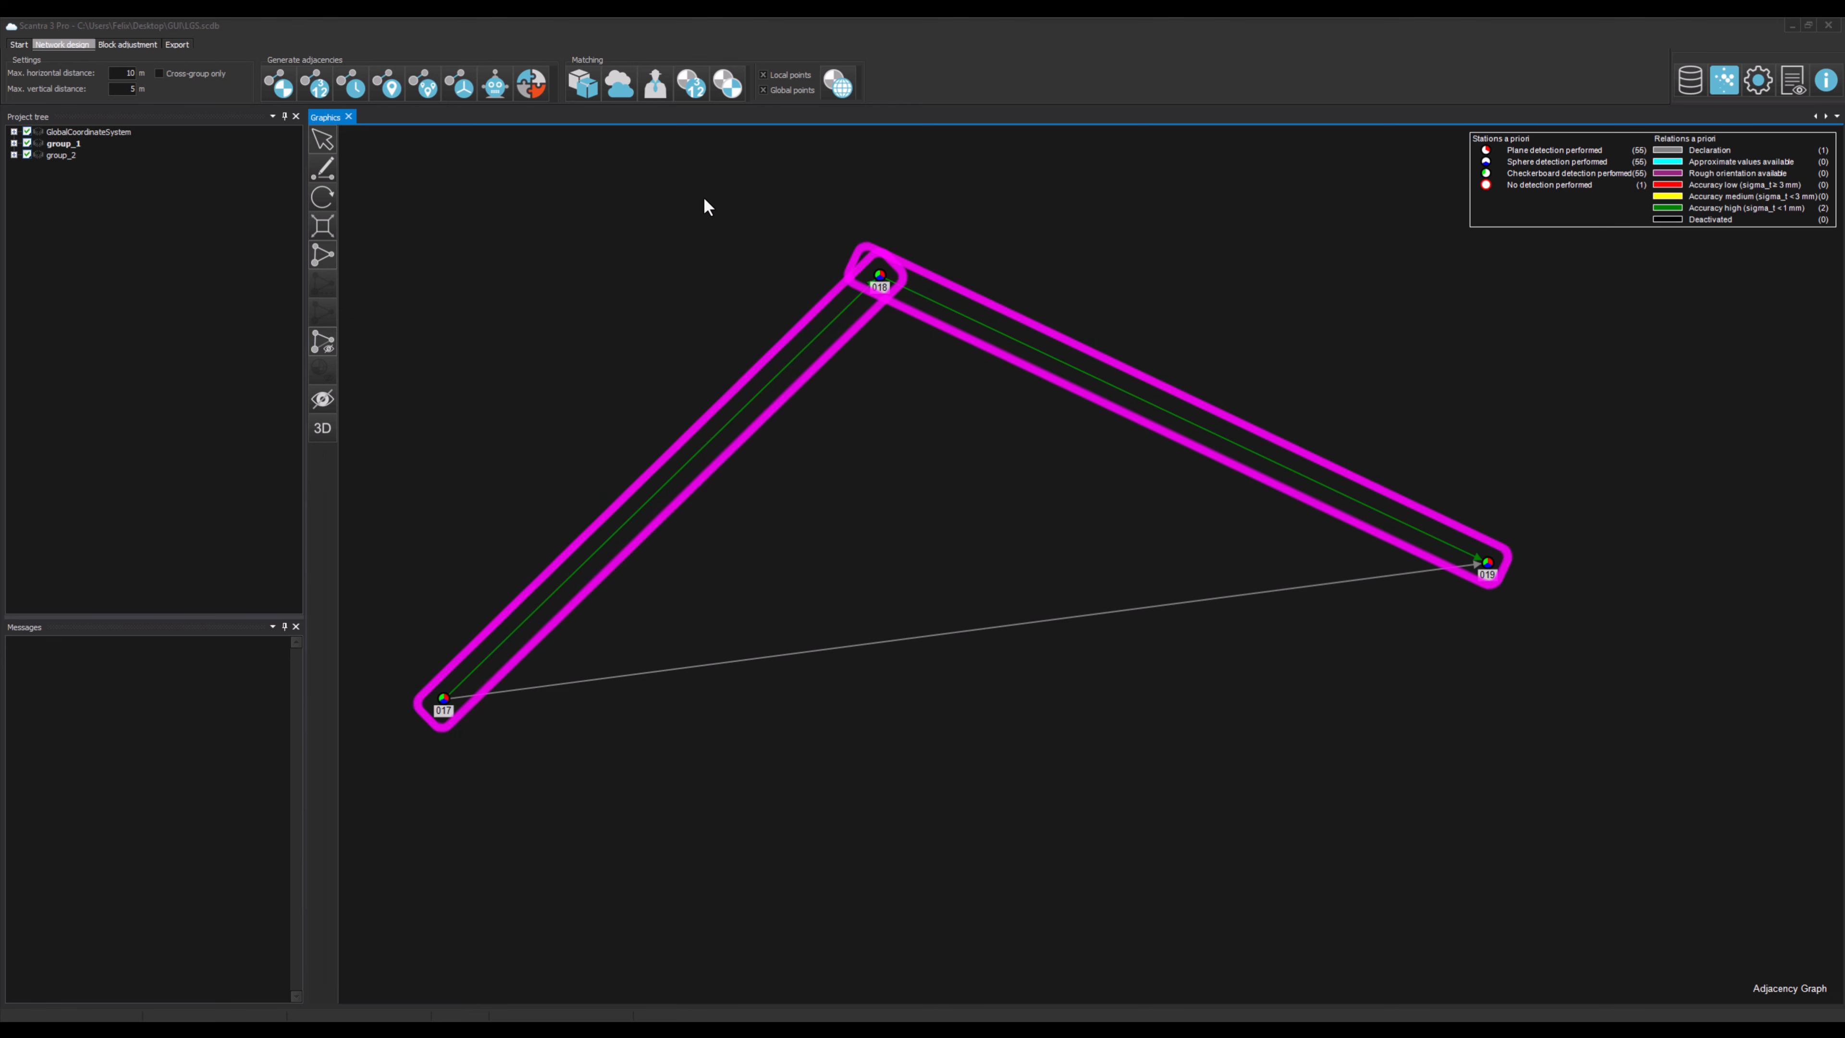
left_click(665, 104)
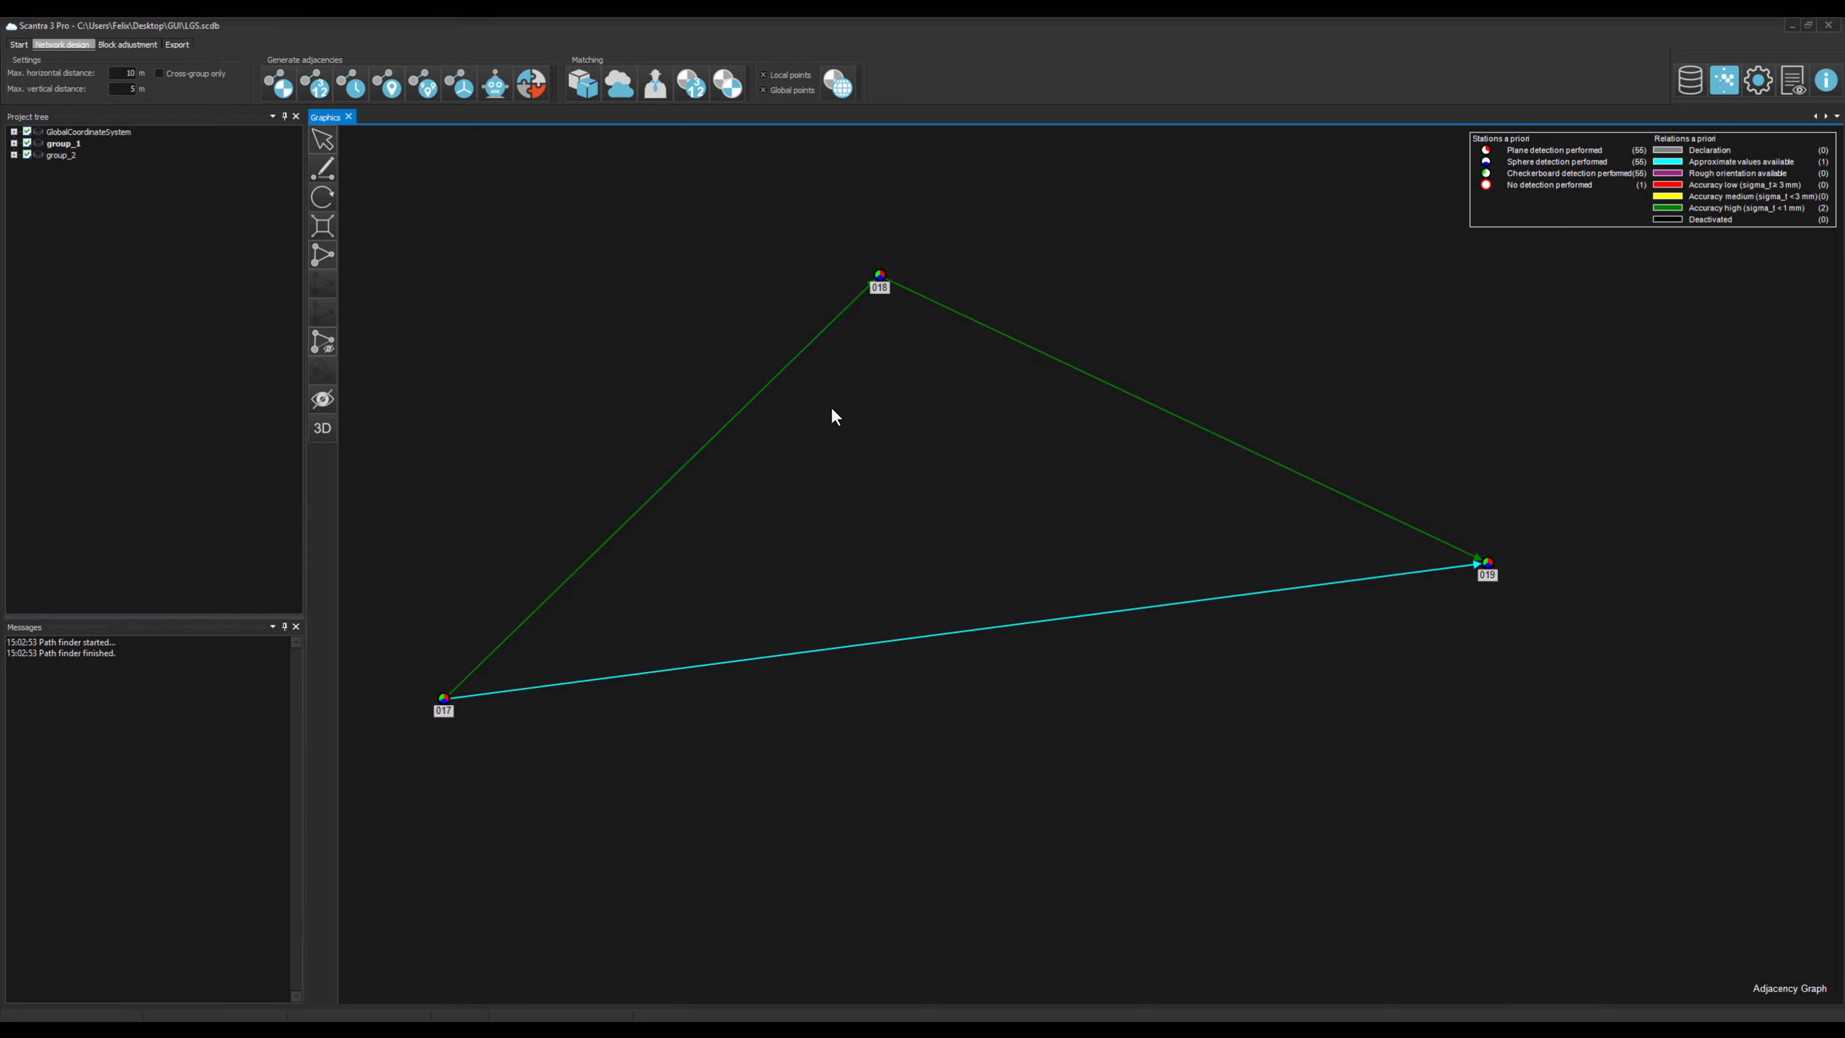
left_click(914, 637)
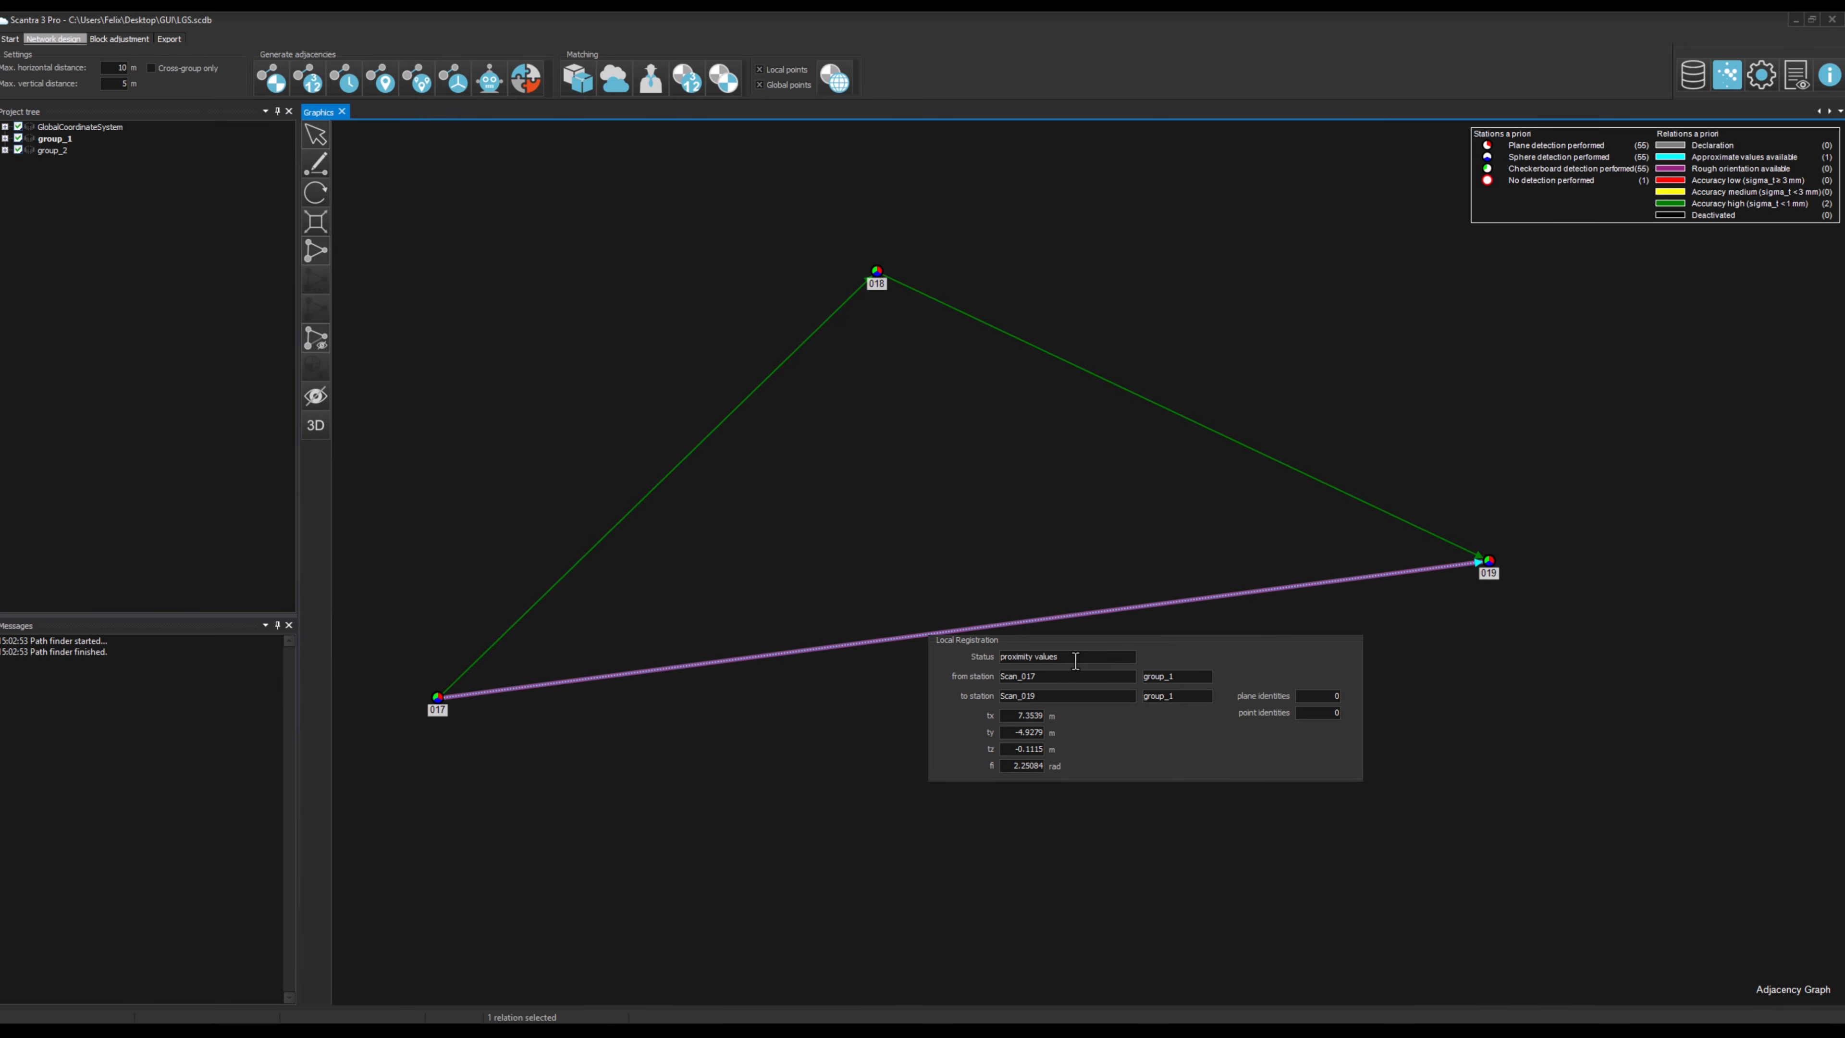
left_click(1446, 639)
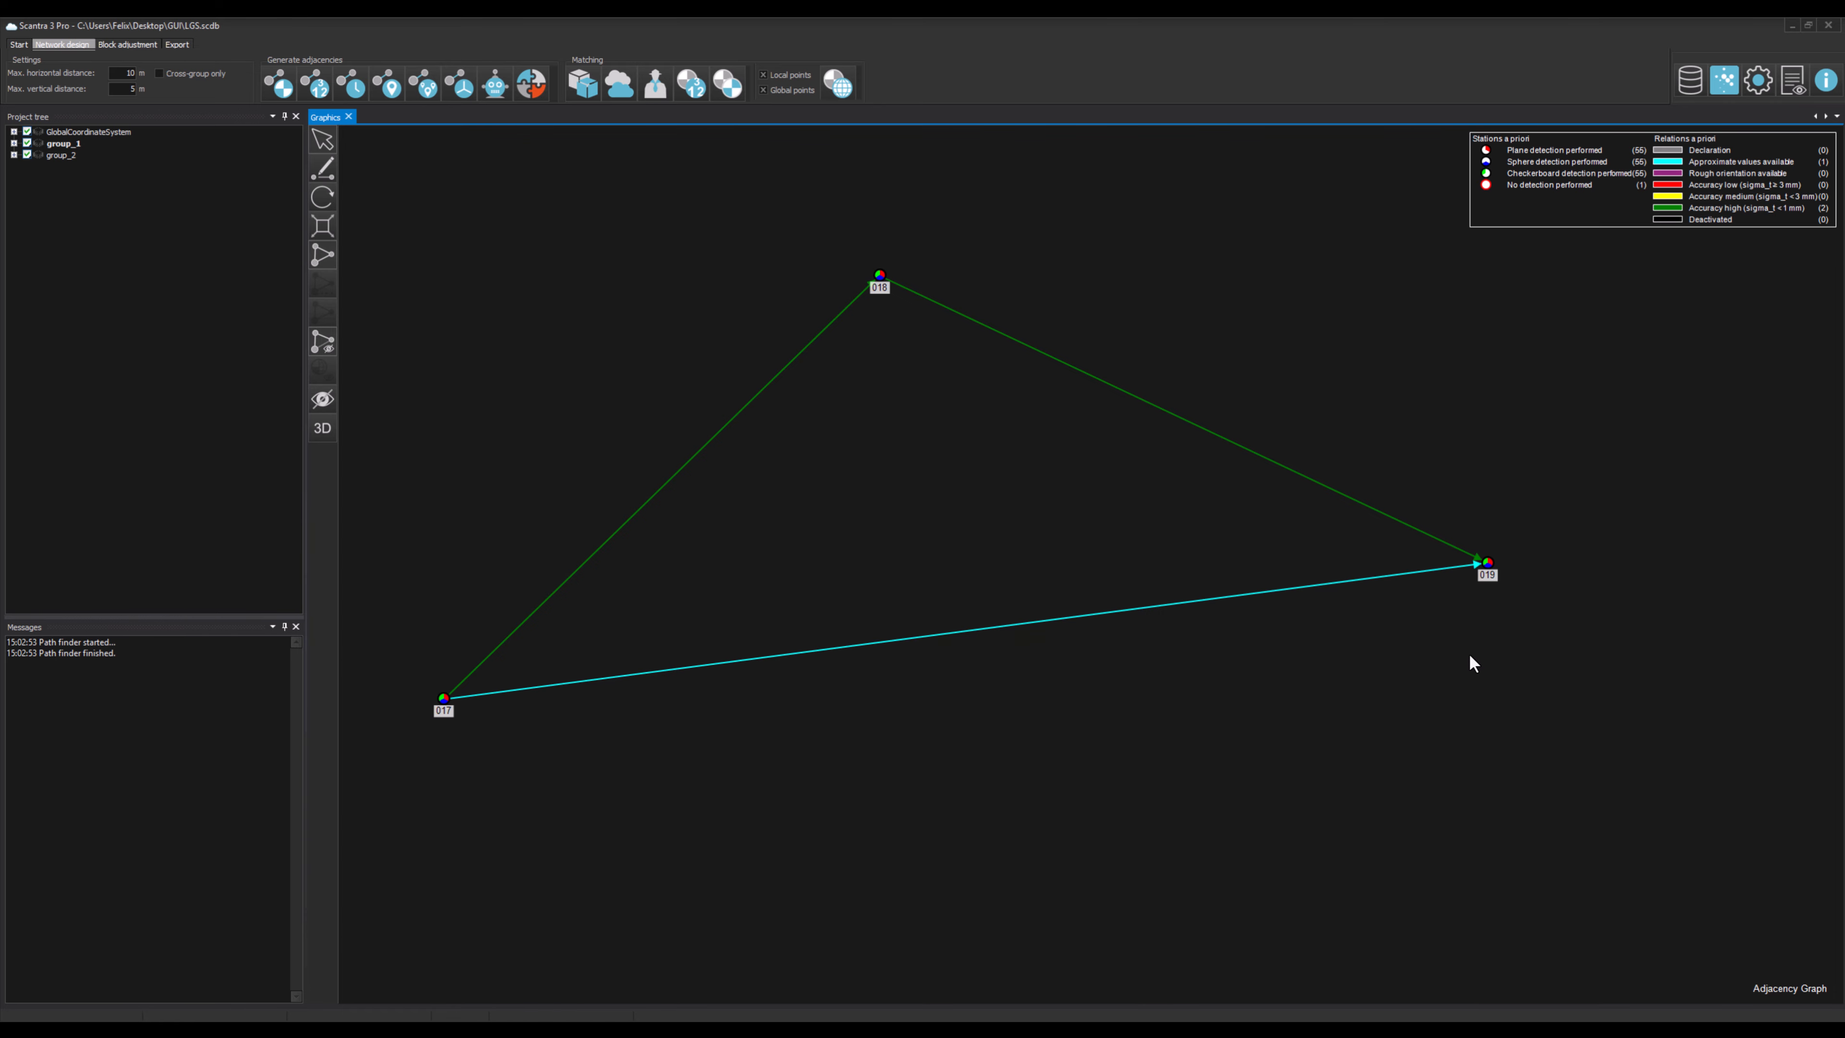
Step: Set Pathfinder to run after Change trafo in the process dependencies
left_click(1758, 80)
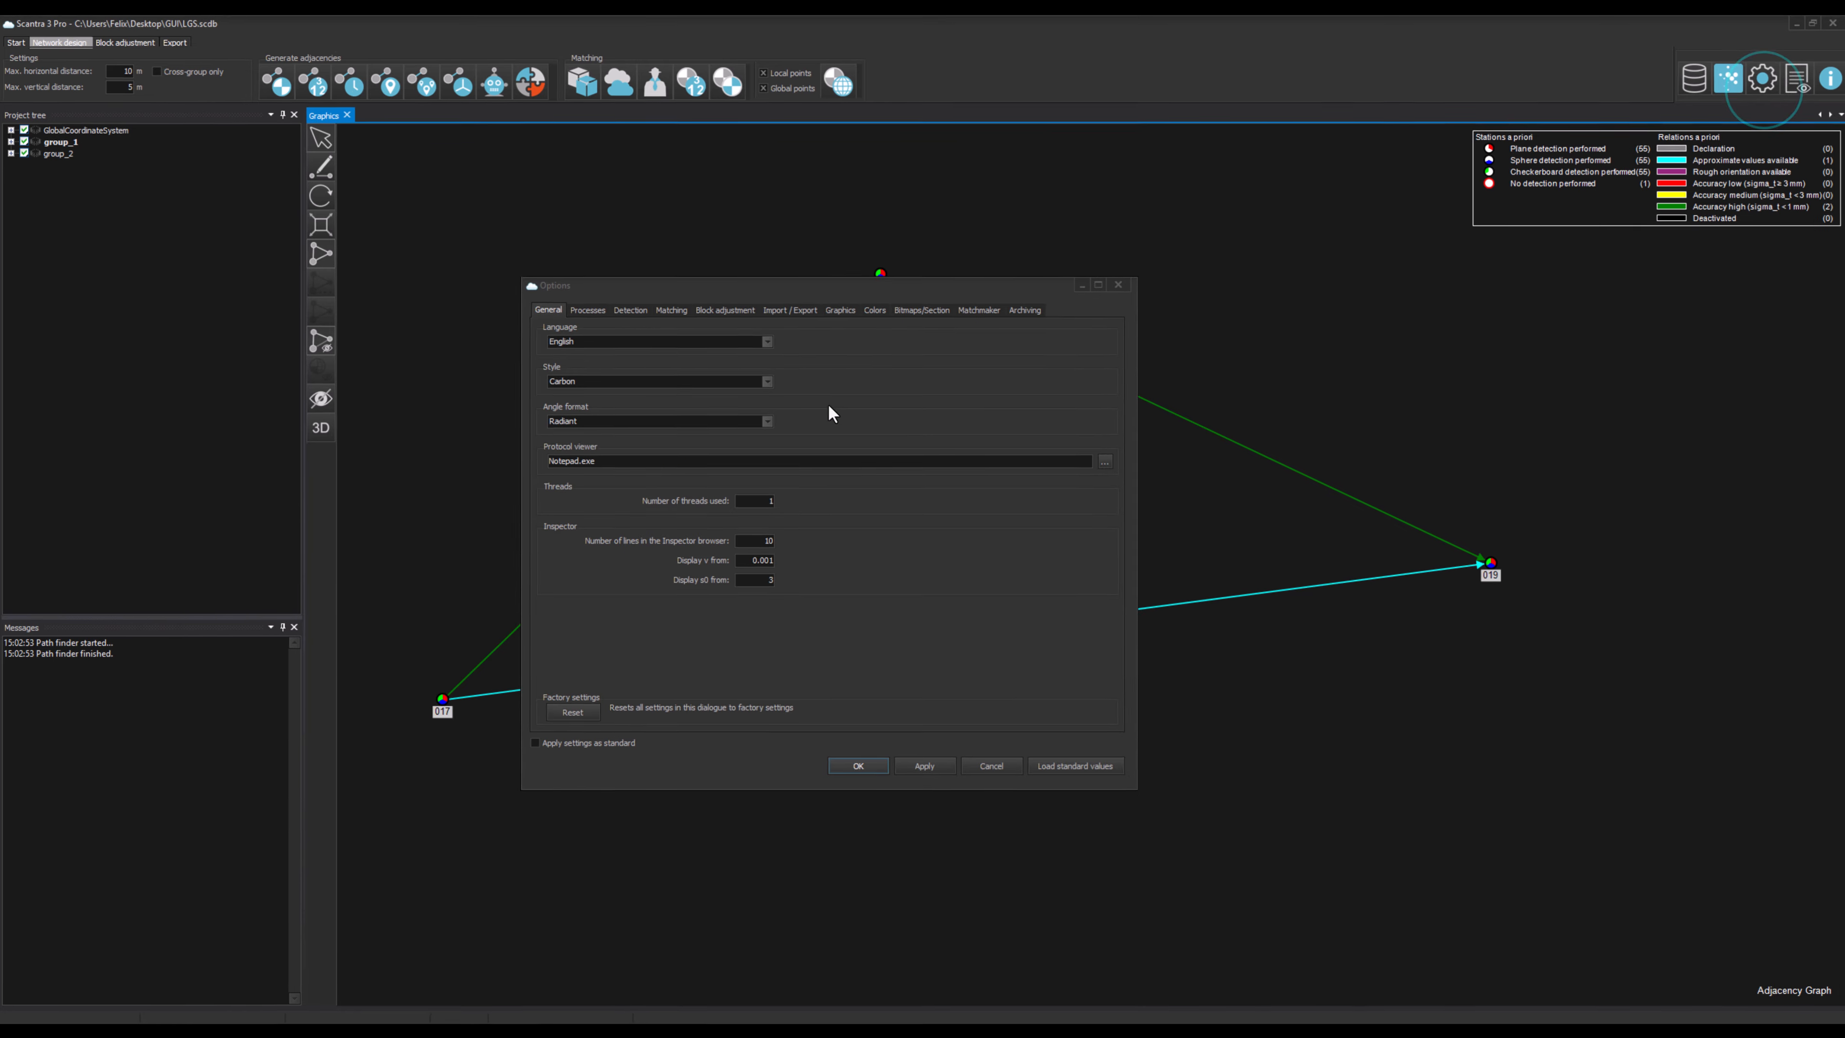
left_click(592, 311)
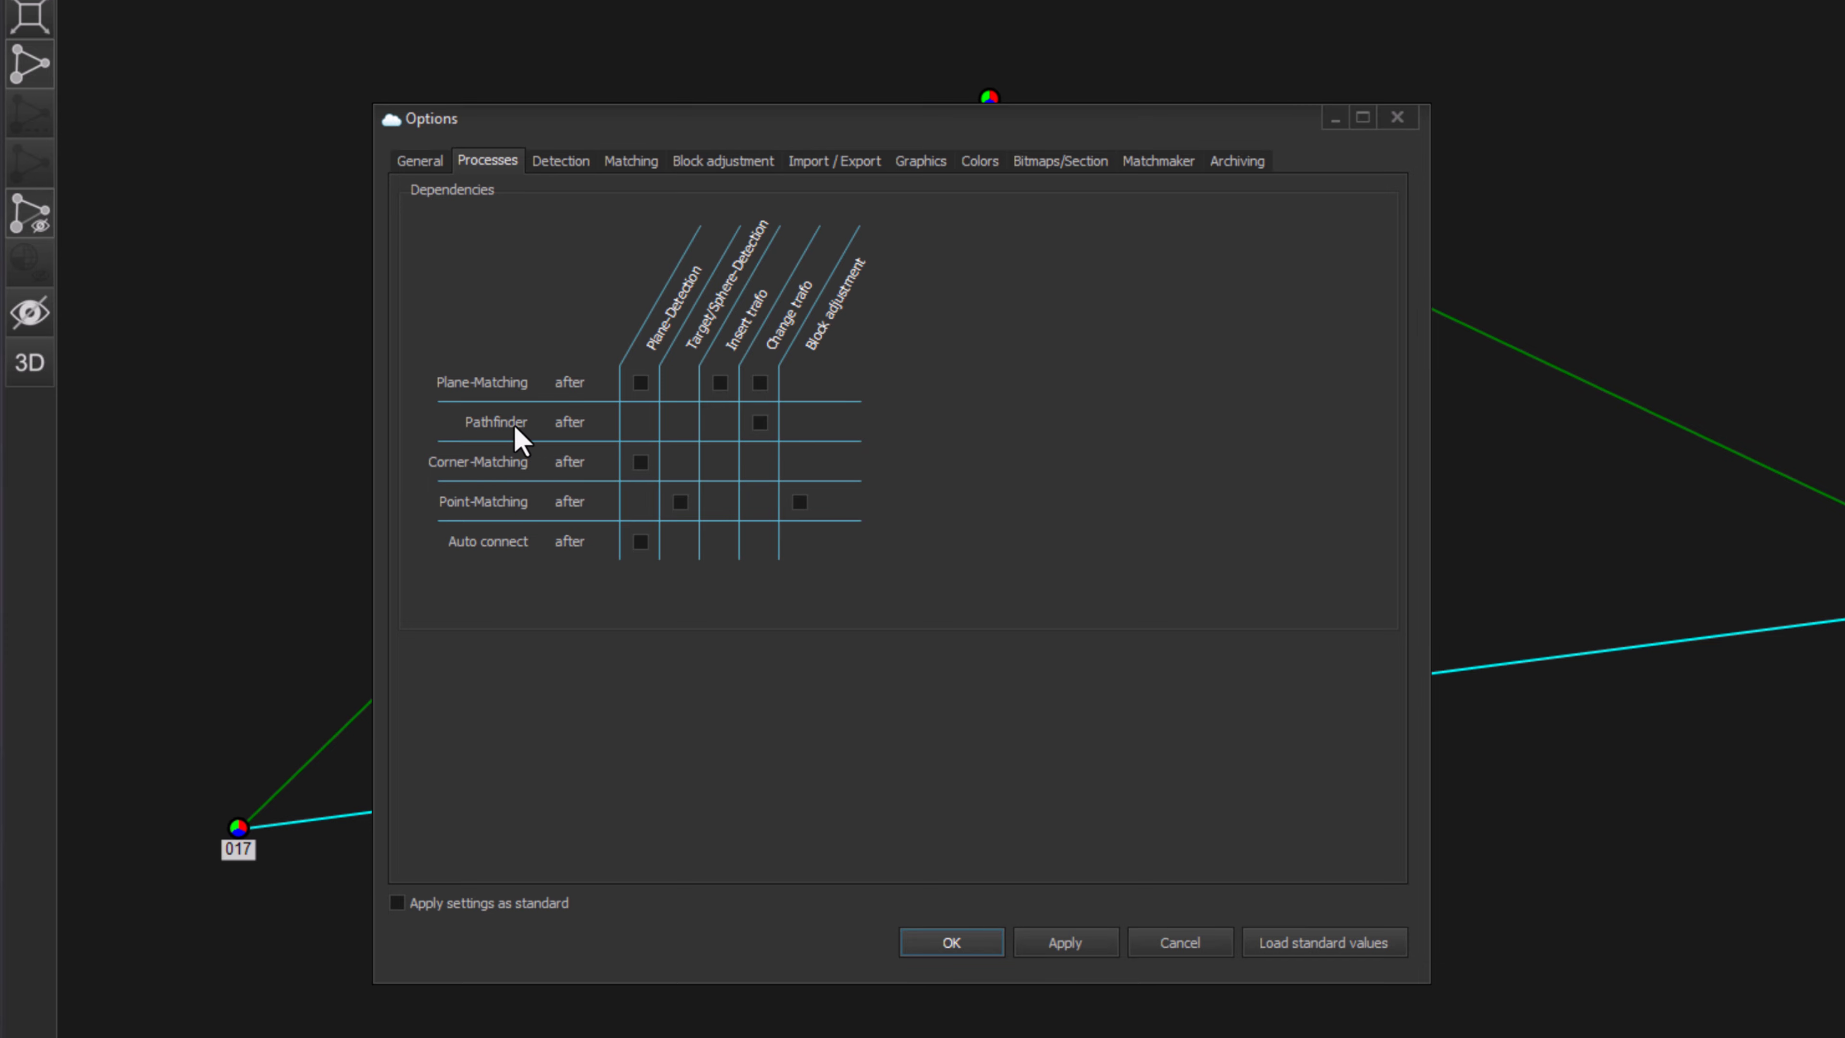
left_click(759, 422)
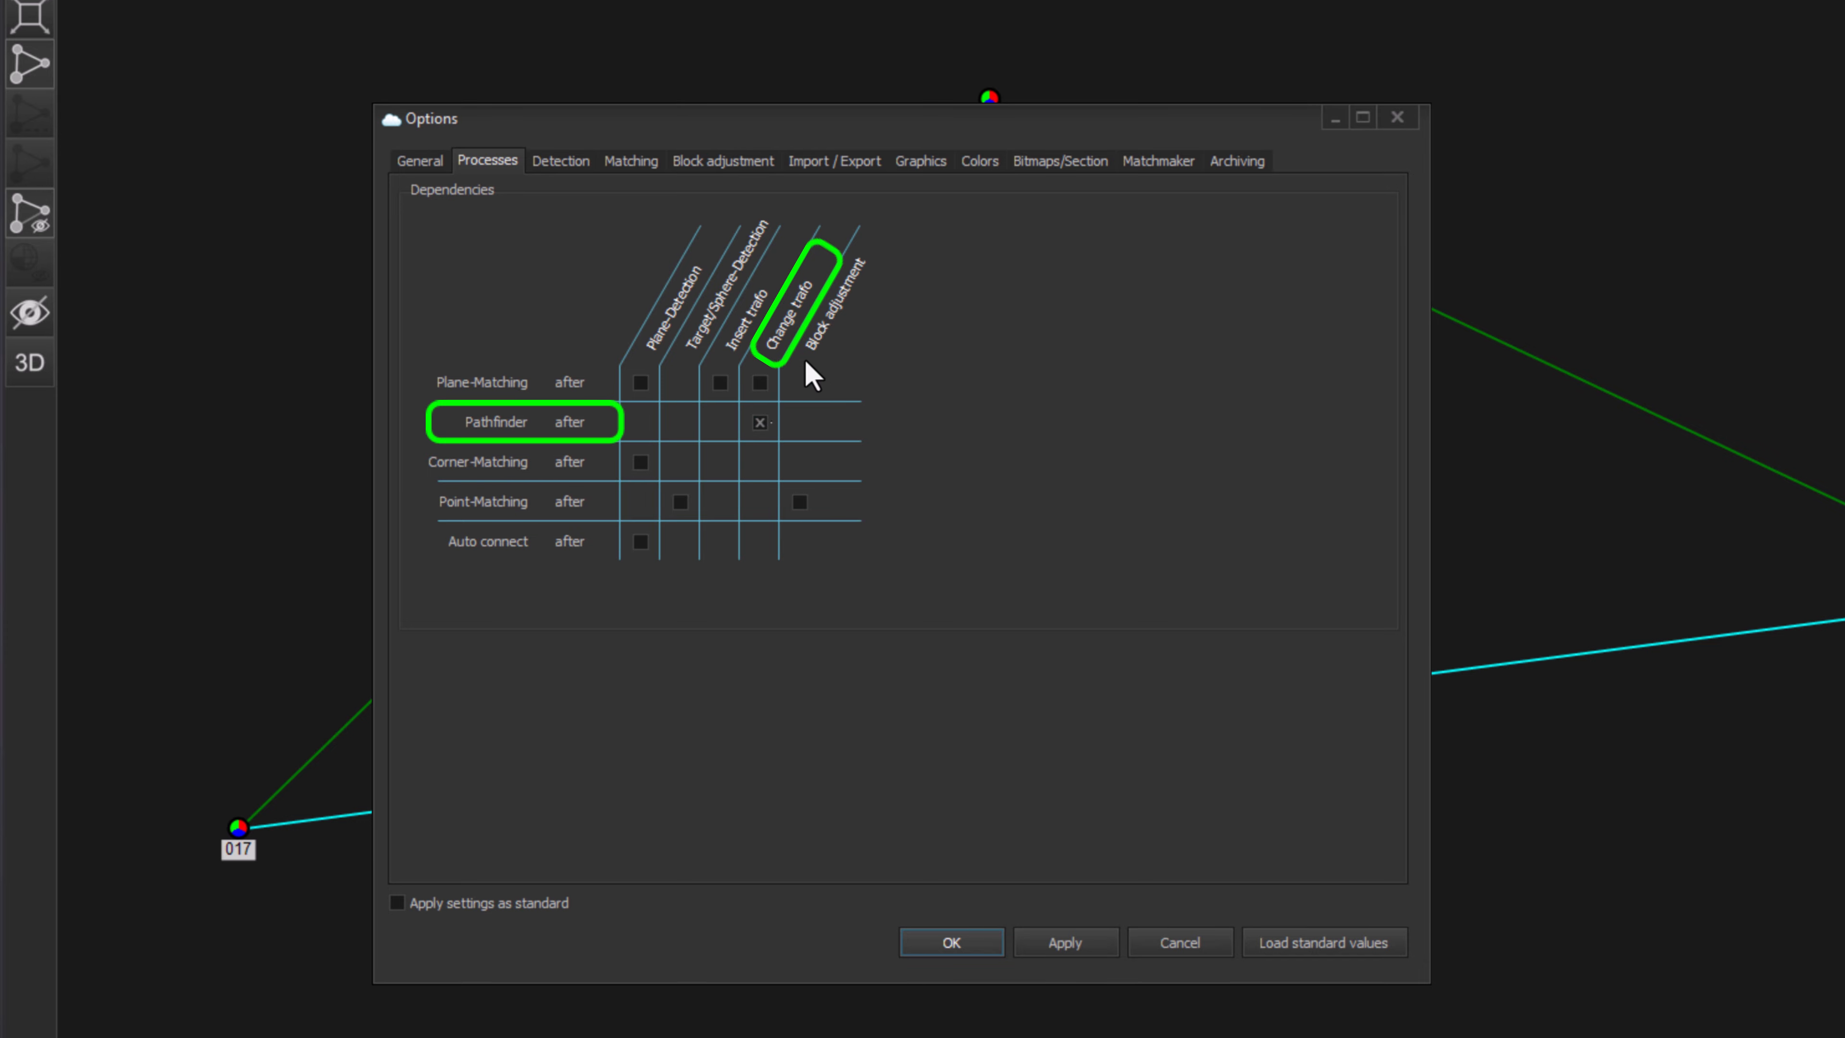
left_click(952, 943)
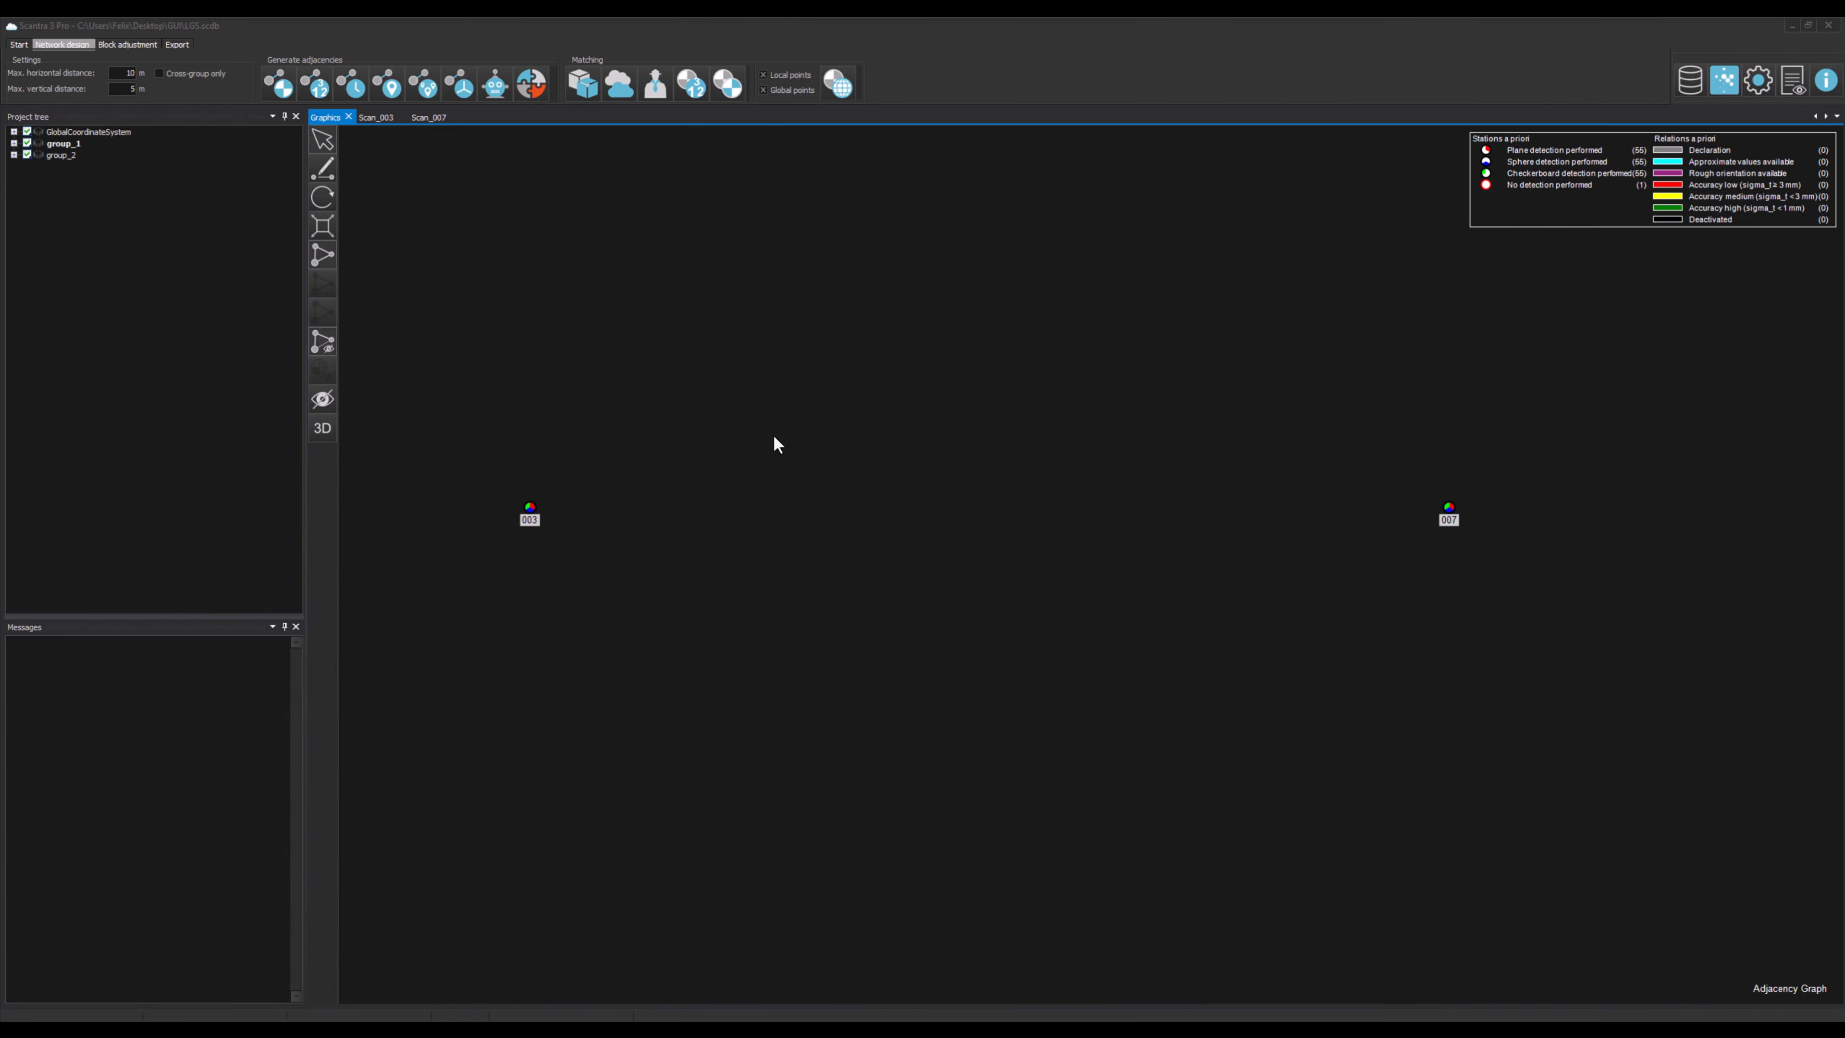
Step: Look at the Scan_003 and Scan_007 images with points C_1 and C_2
left_click(431, 117)
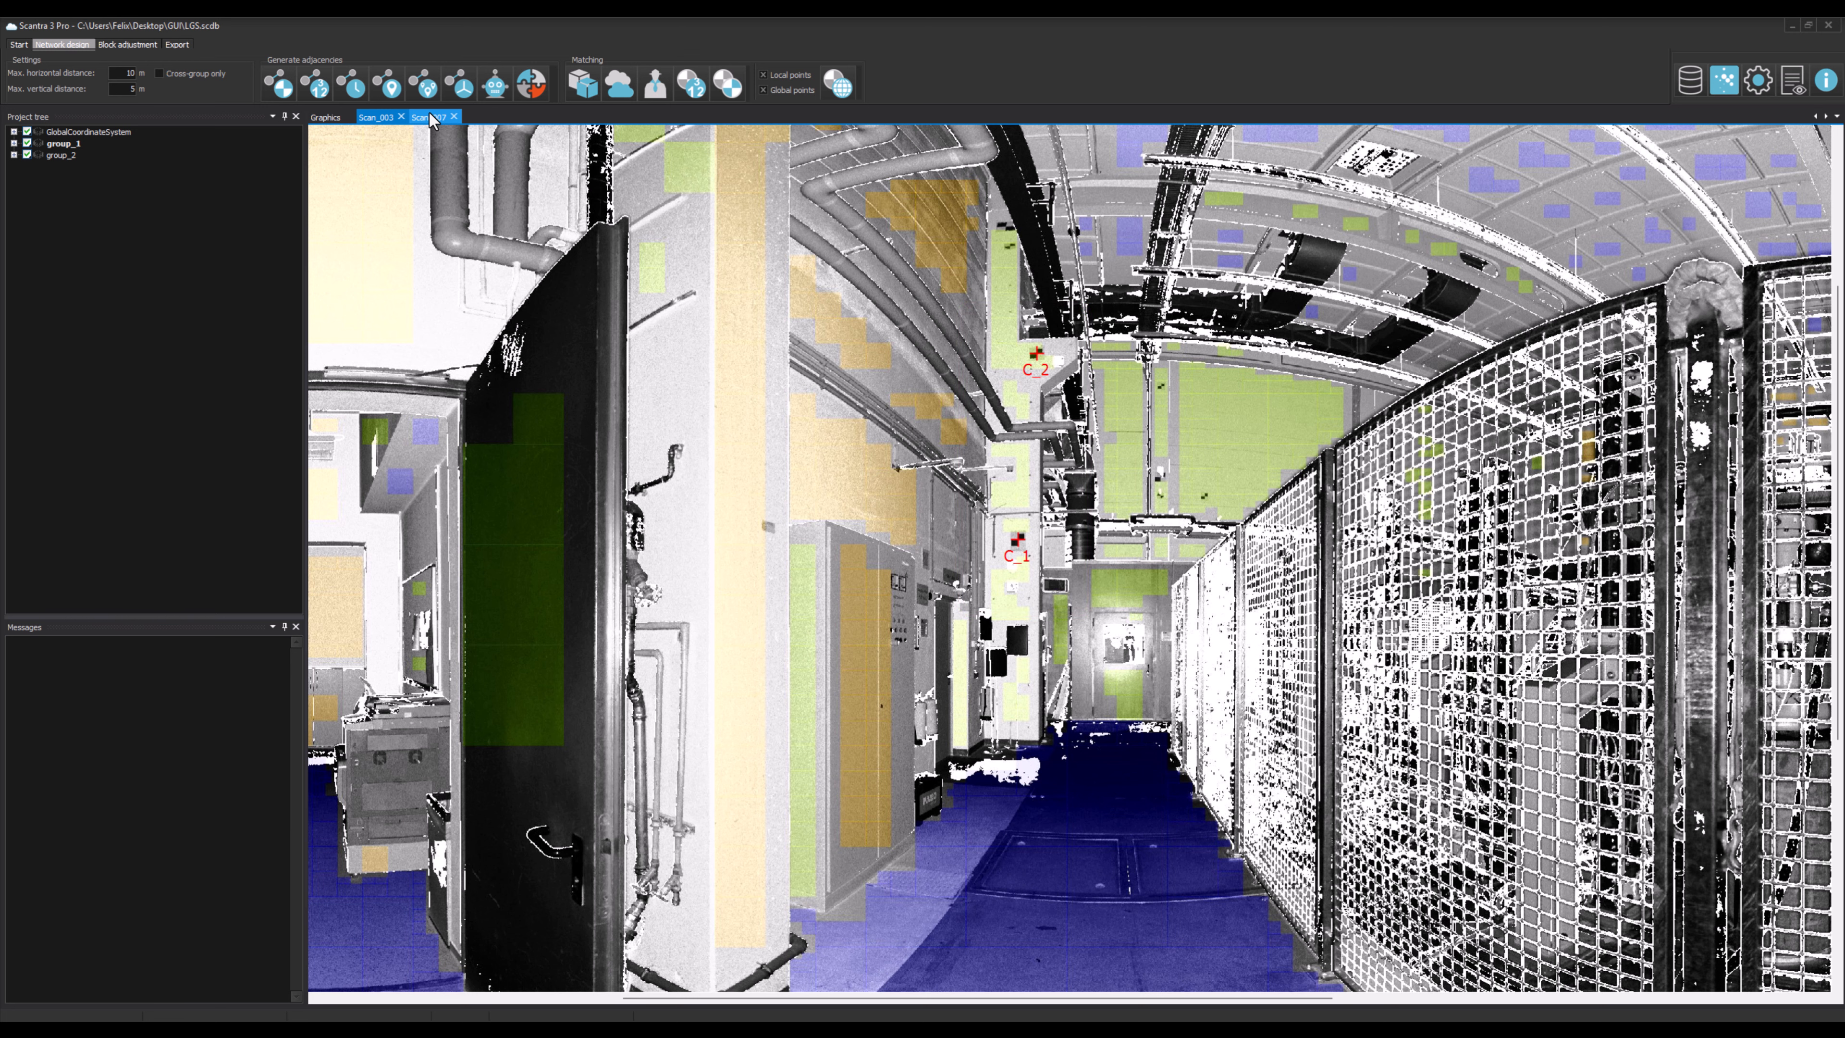
left_click(430, 114)
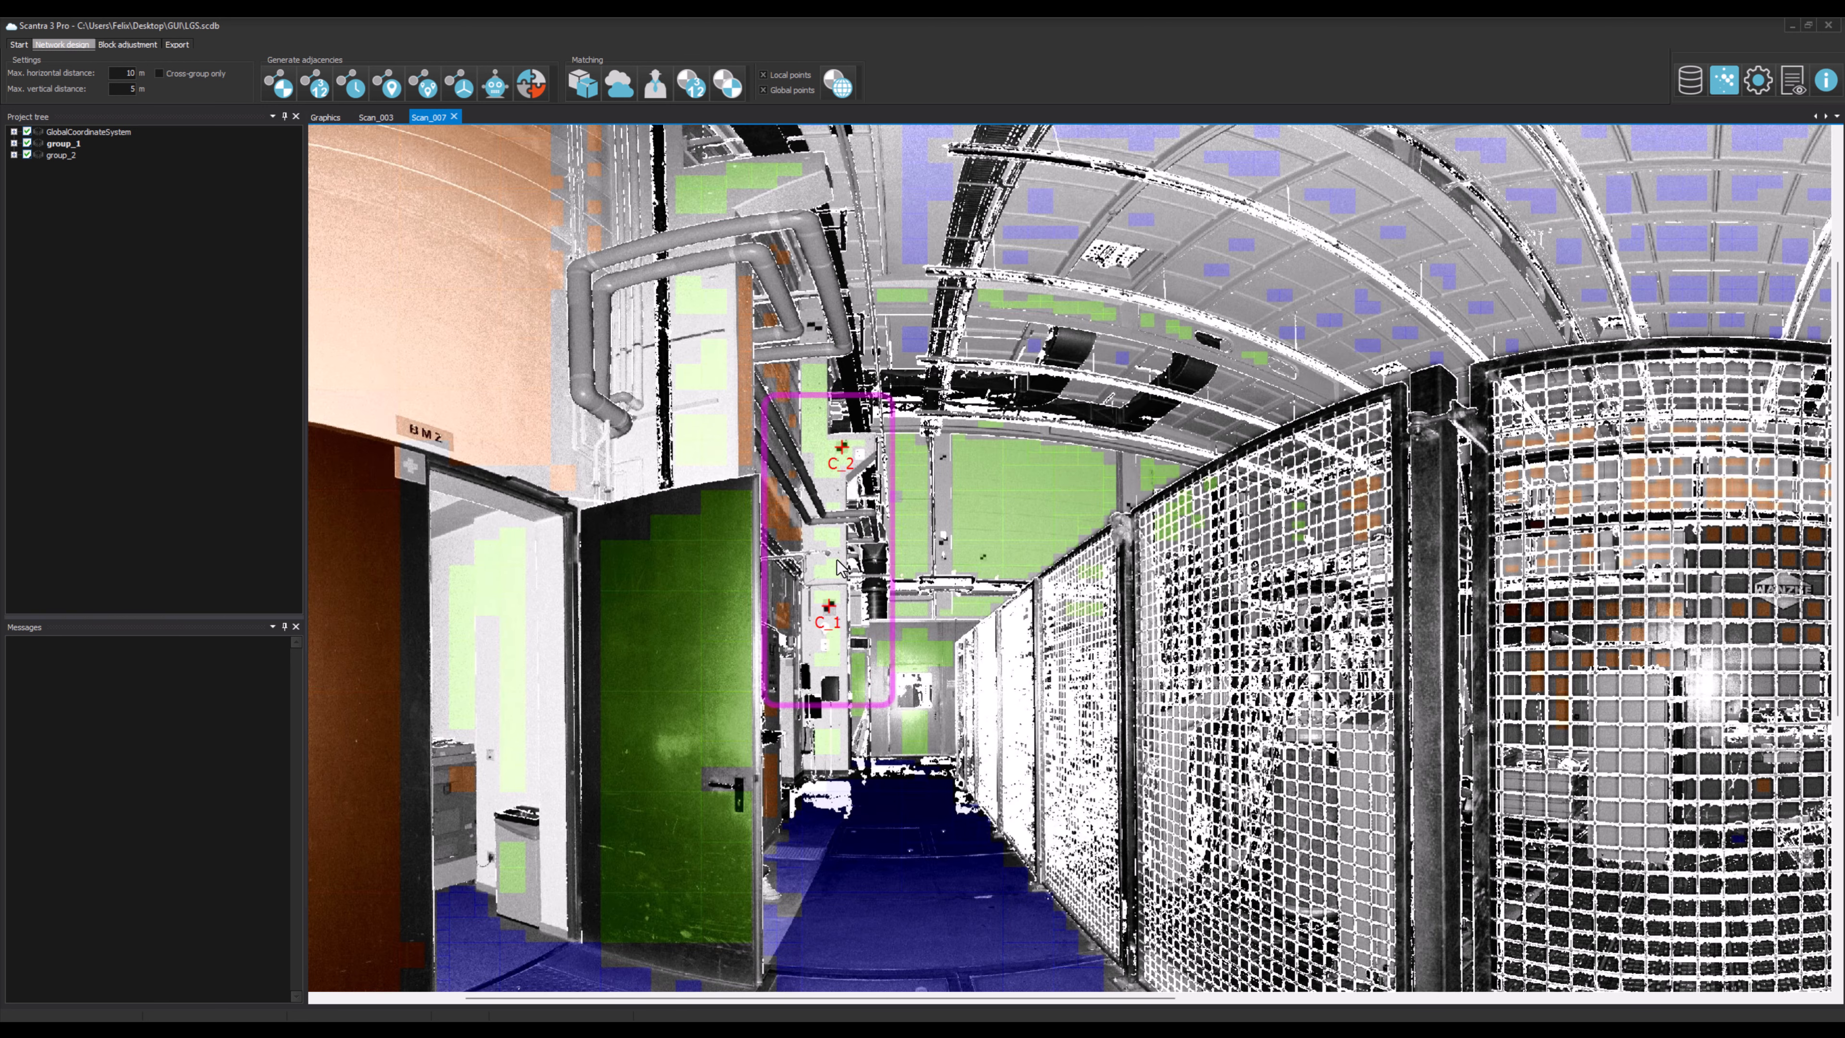
left_click(314, 112)
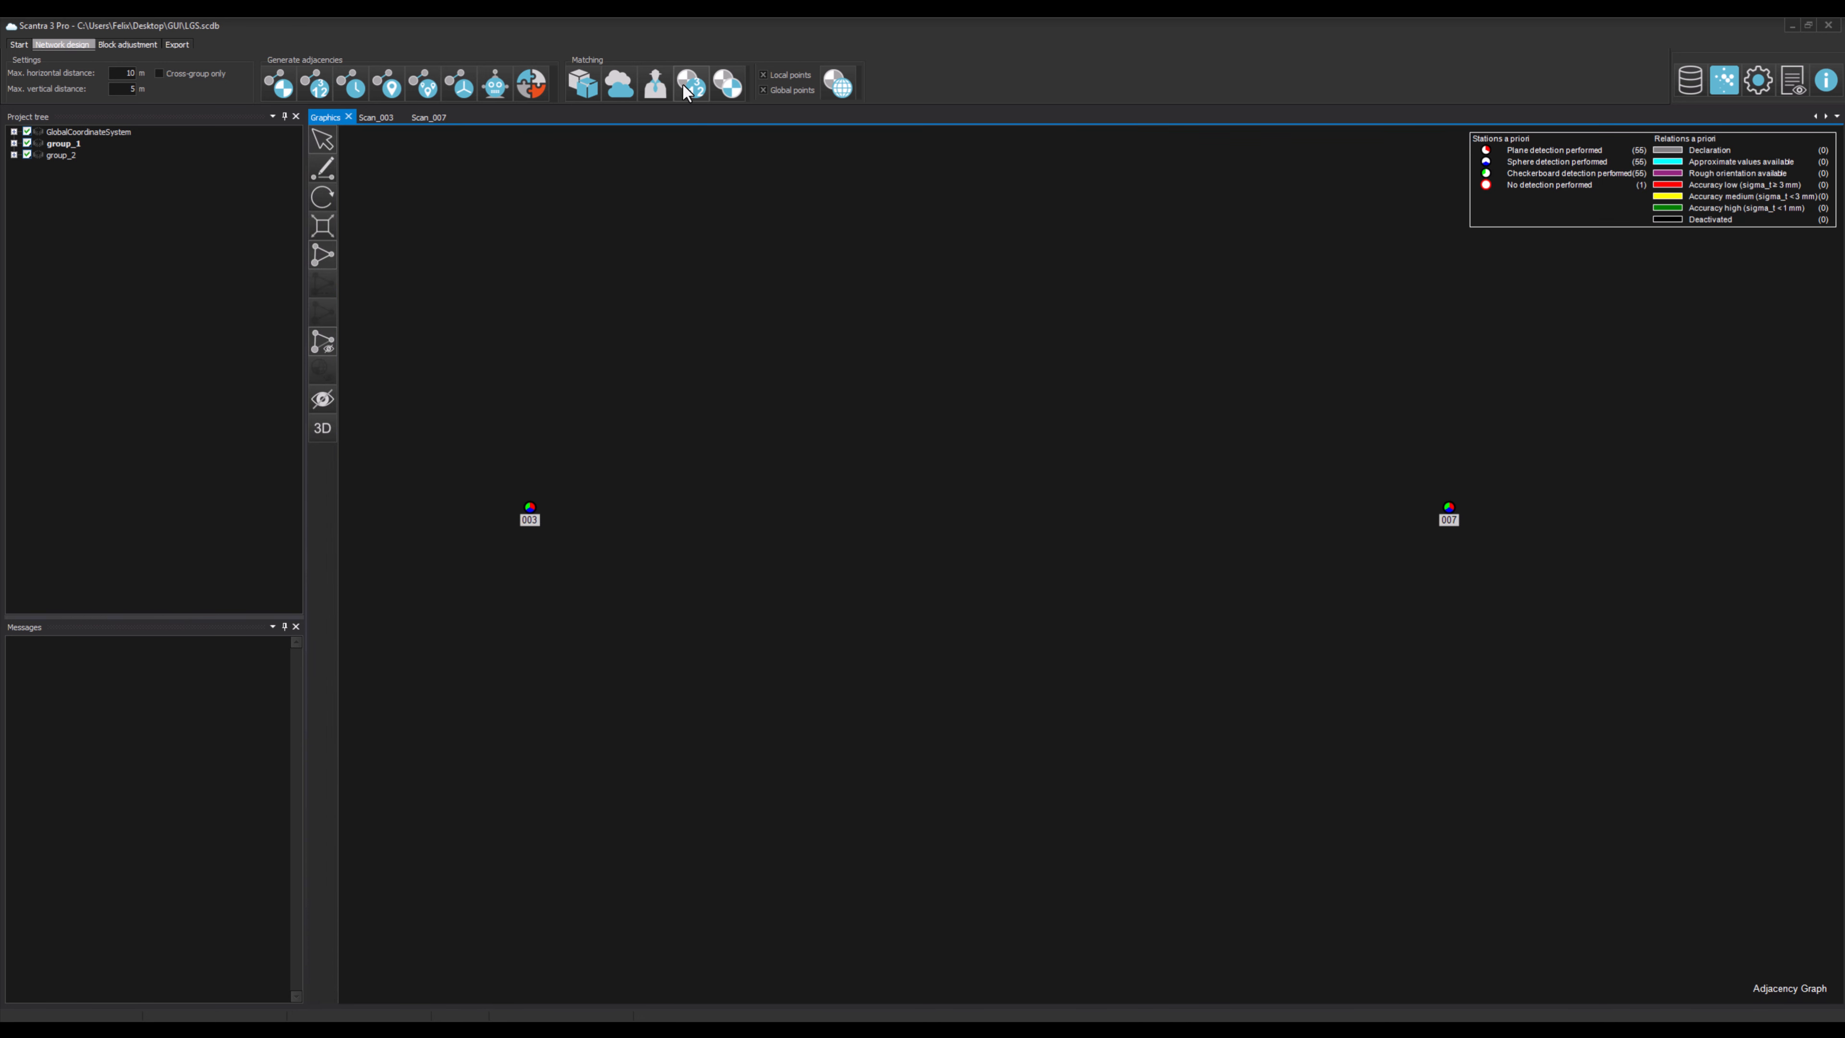
Step: Generate point identities from identical point IDs and select the second identity in the list
left_click(688, 85)
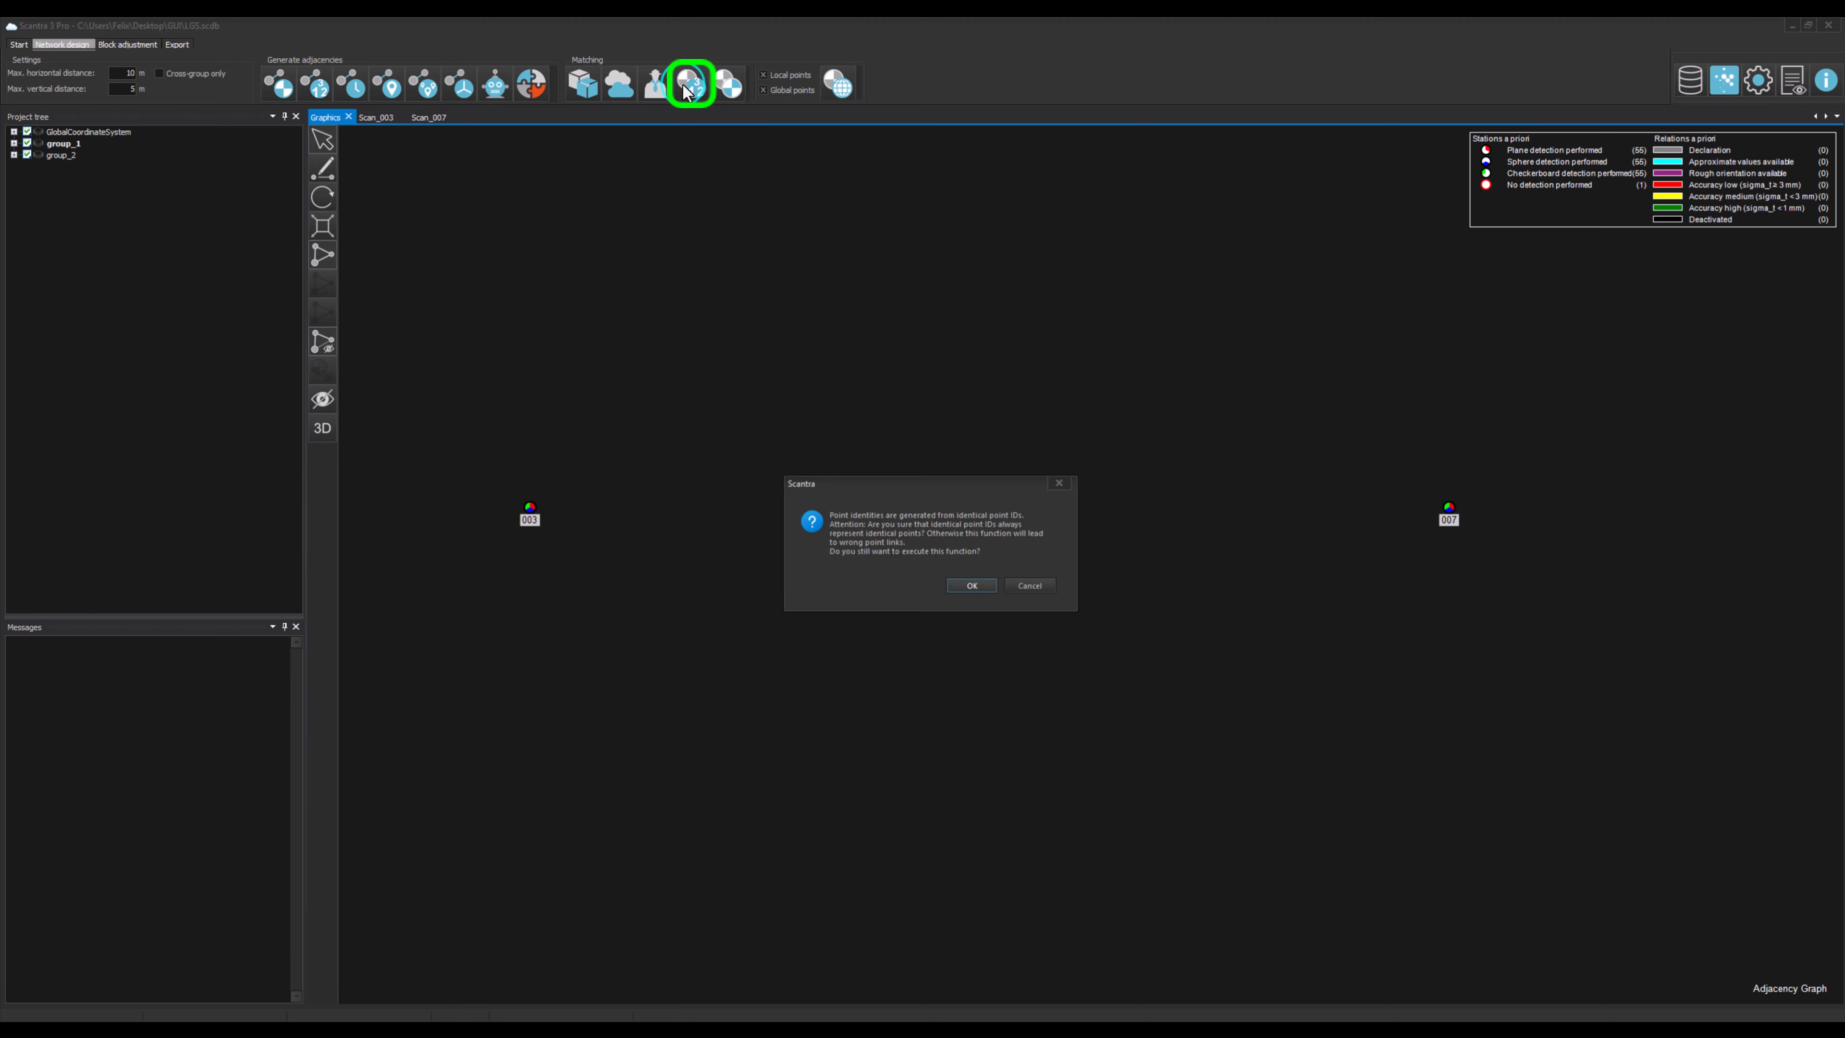
left_click(984, 589)
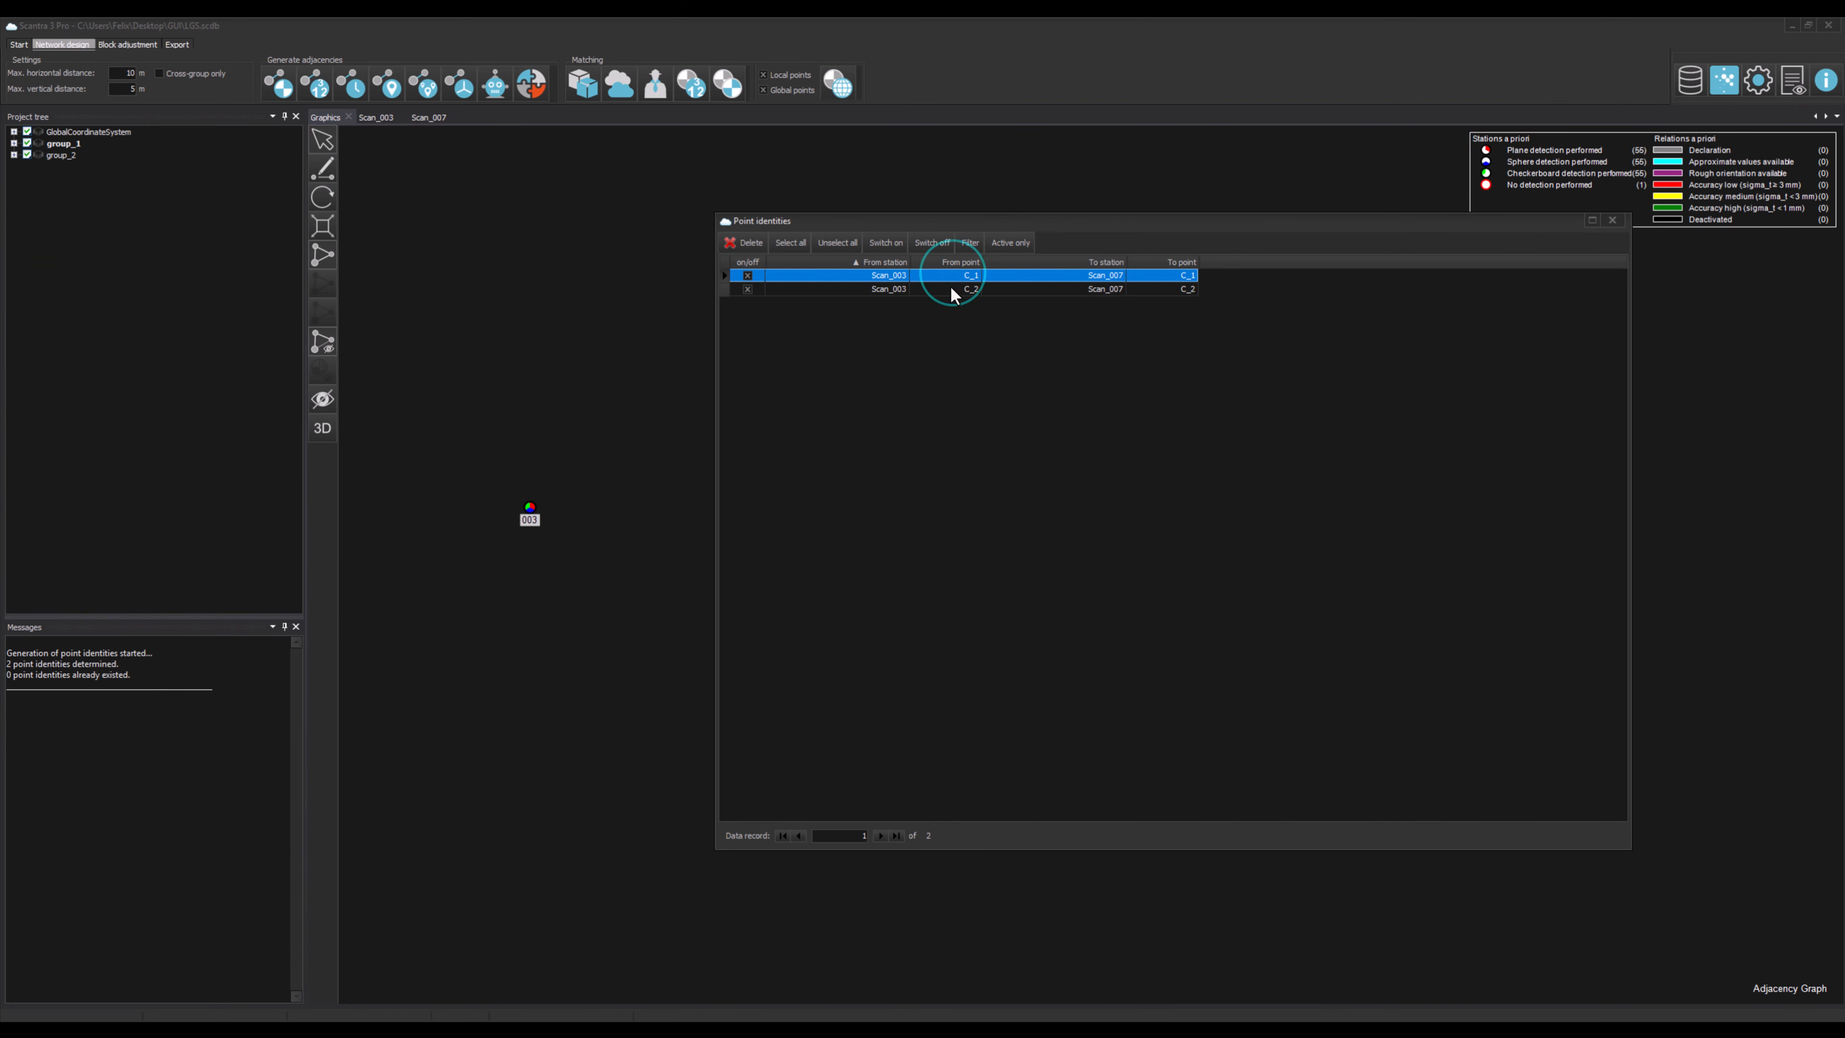
left_click(952, 289)
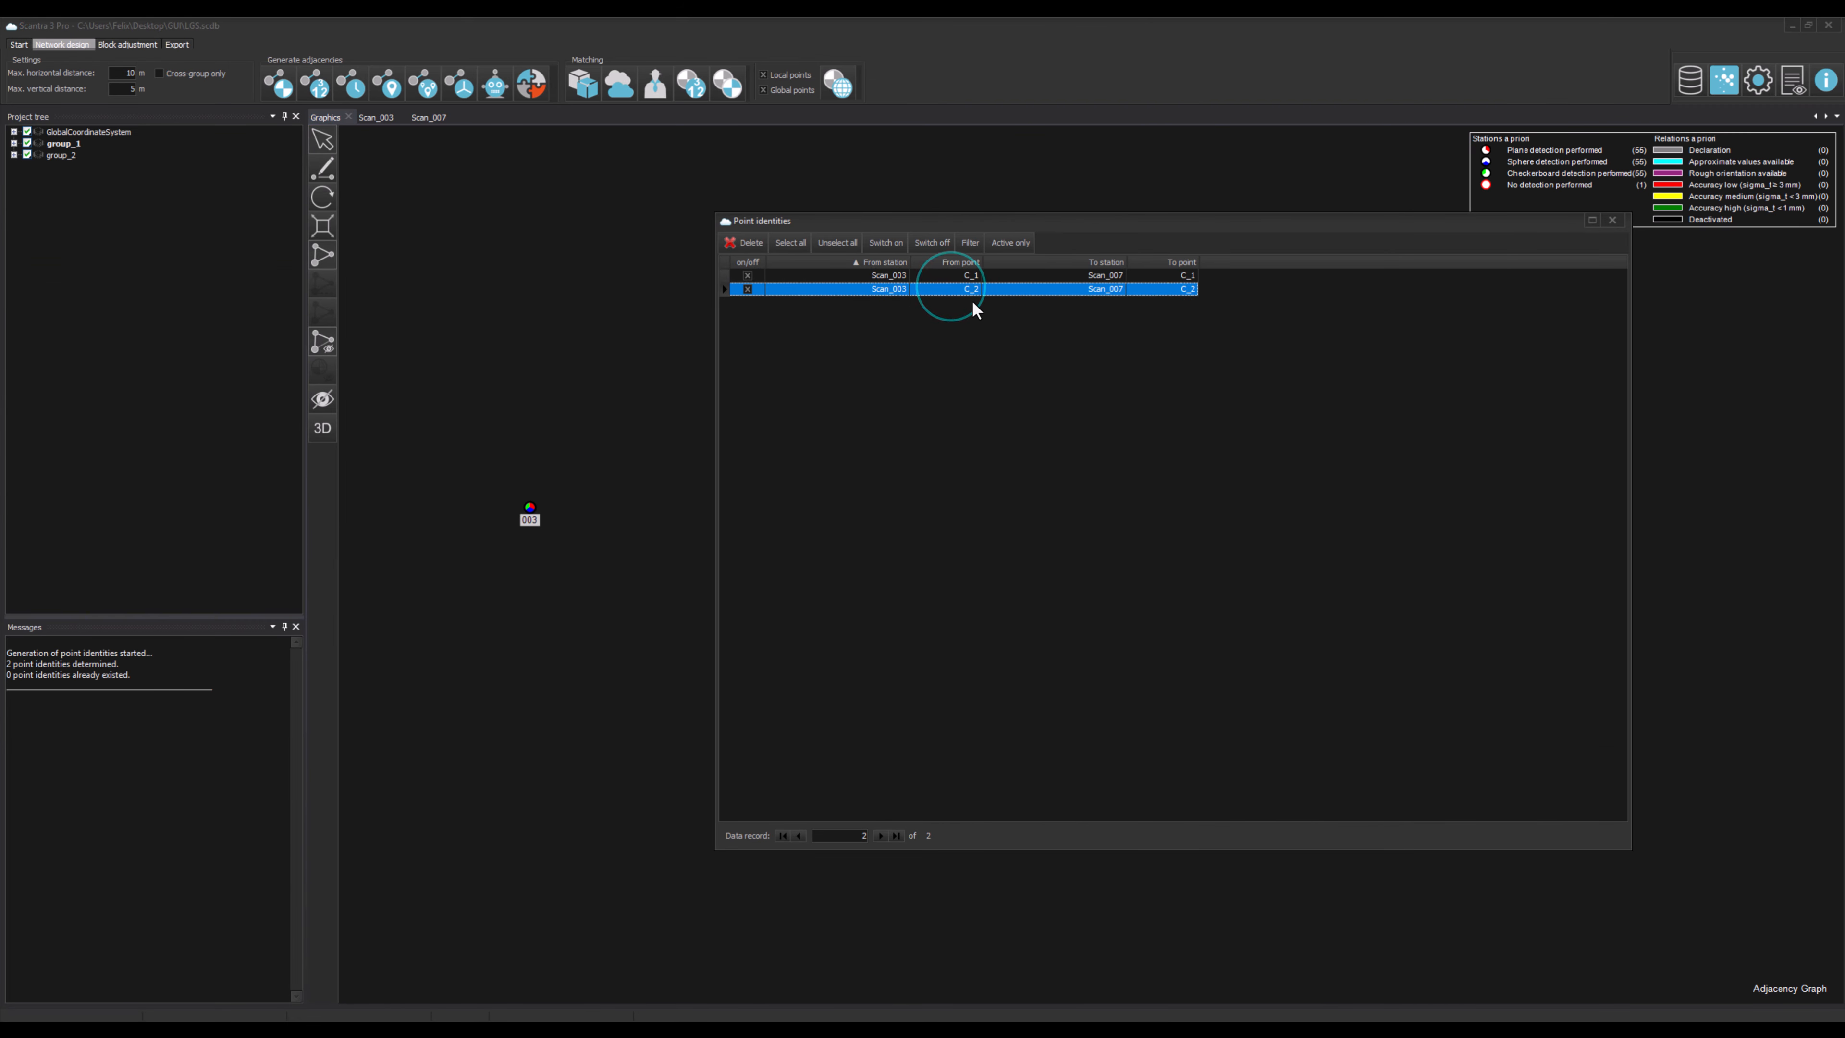
Step: Close the point identities list and enable using the station name as prefix for sphere and checkerboard point numbers in the detection options
left_click(1614, 220)
left_click(1758, 80)
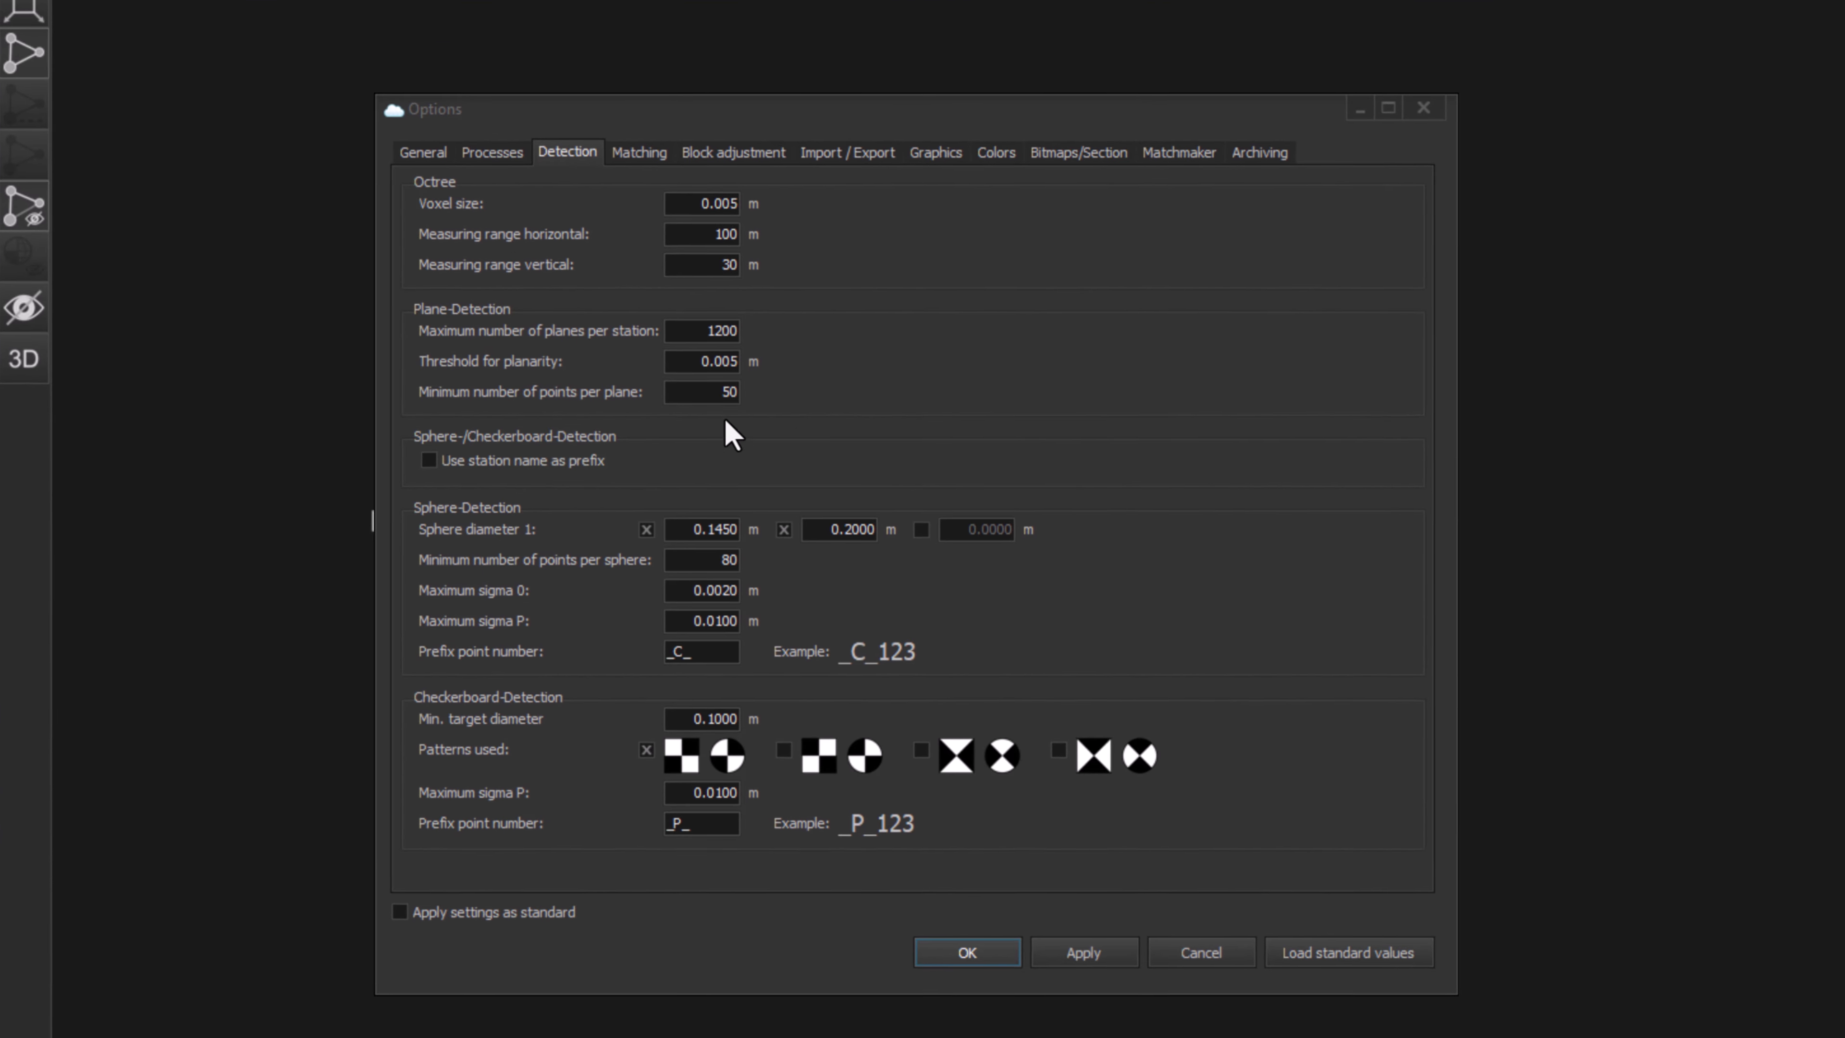
double_click(709, 651)
double_click(720, 824)
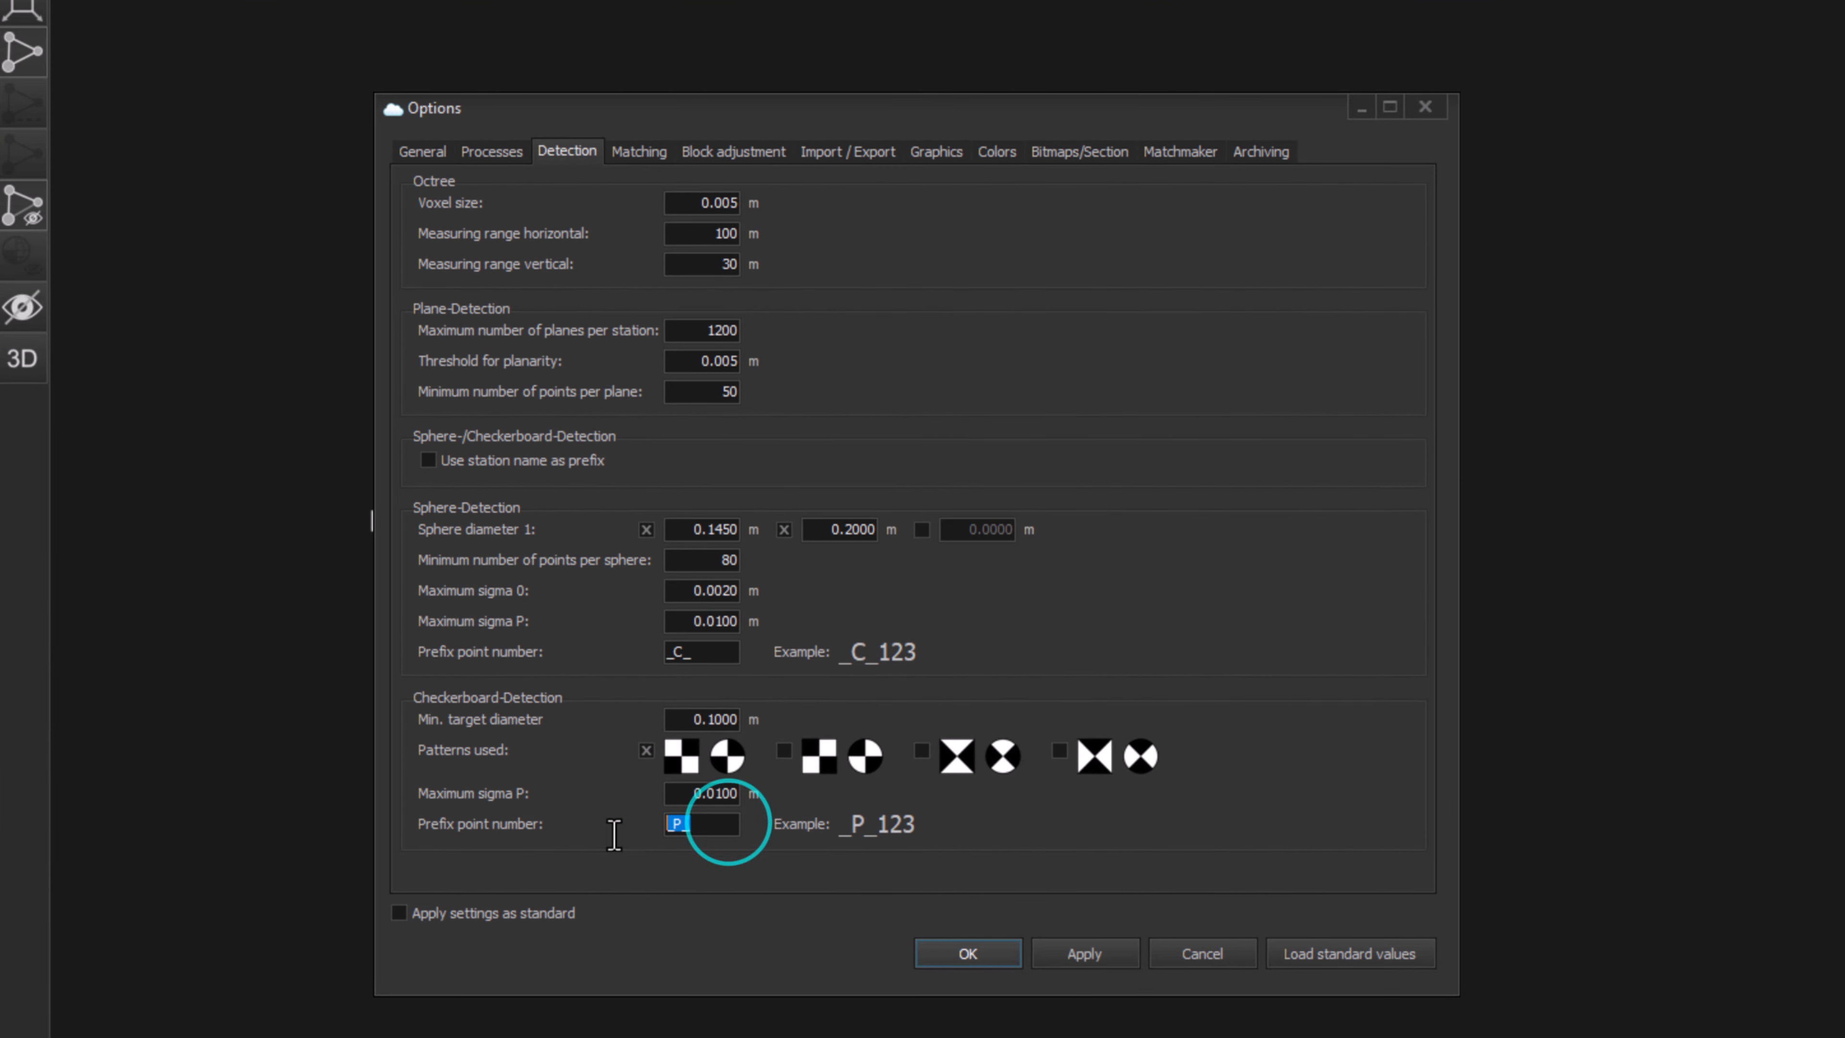
left_click(449, 460)
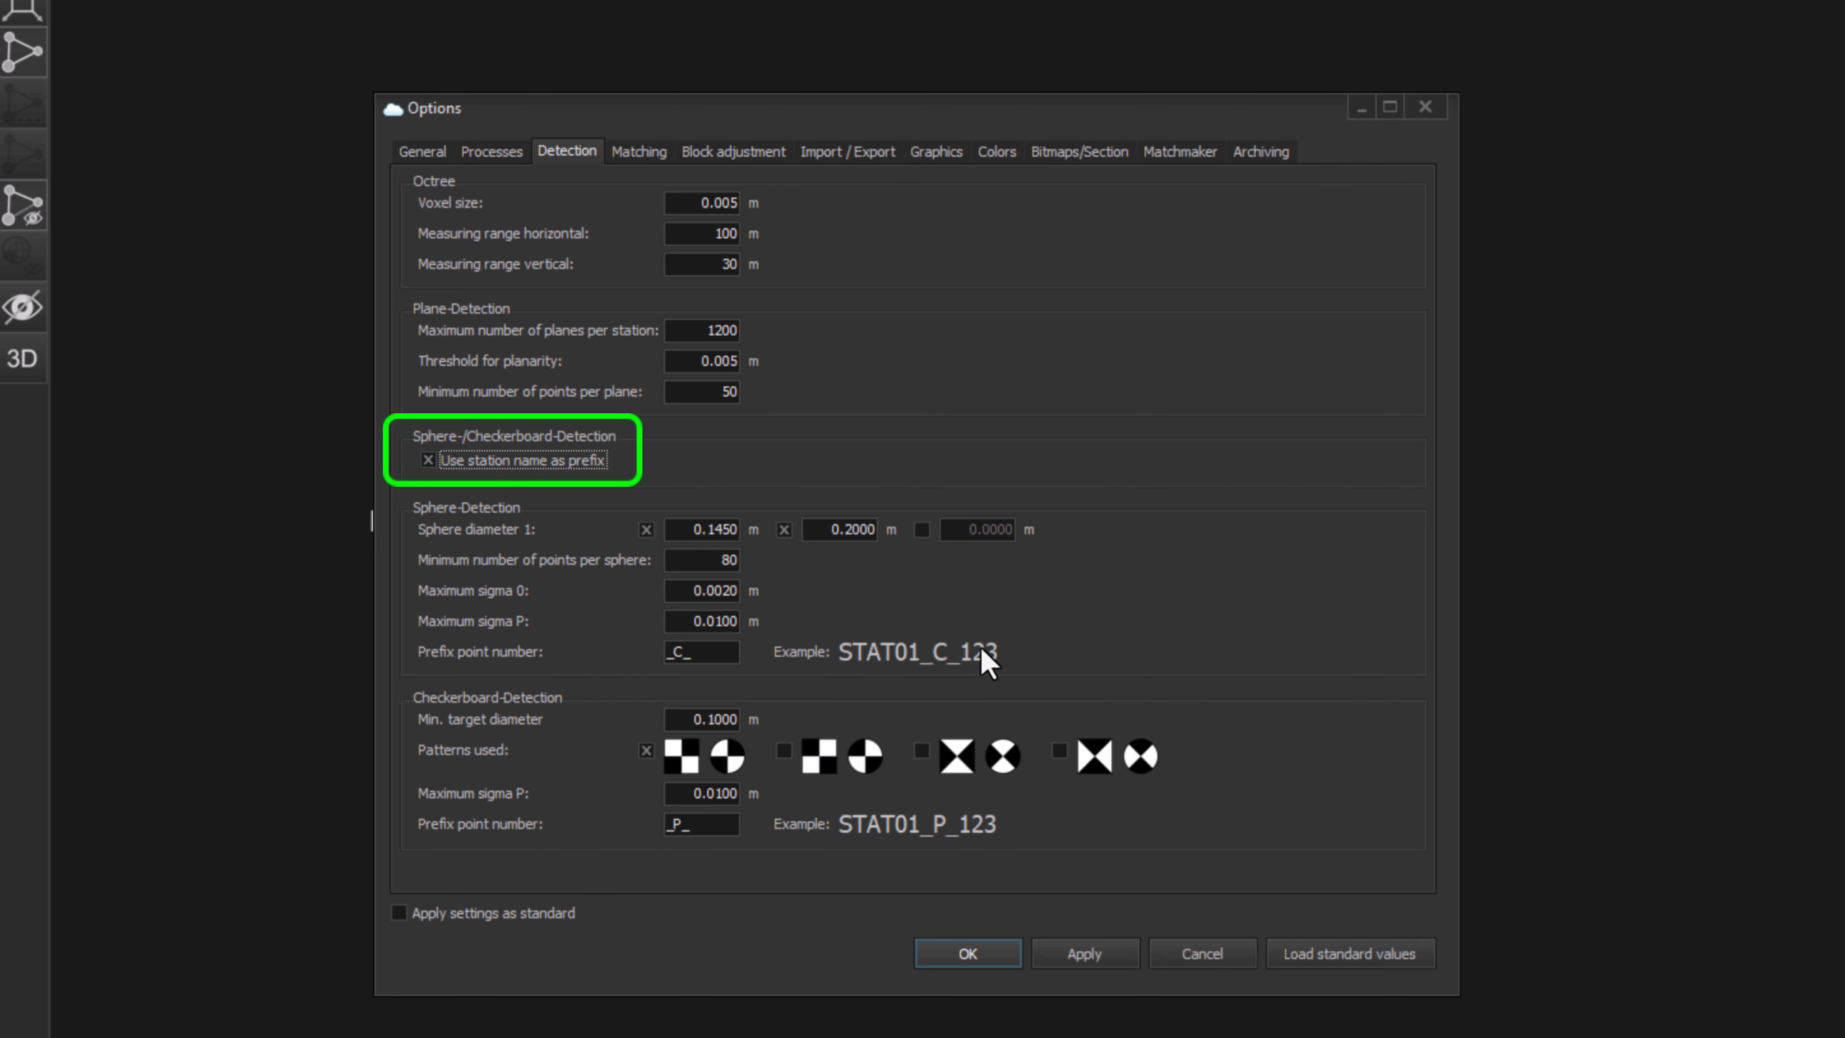
left_click(978, 958)
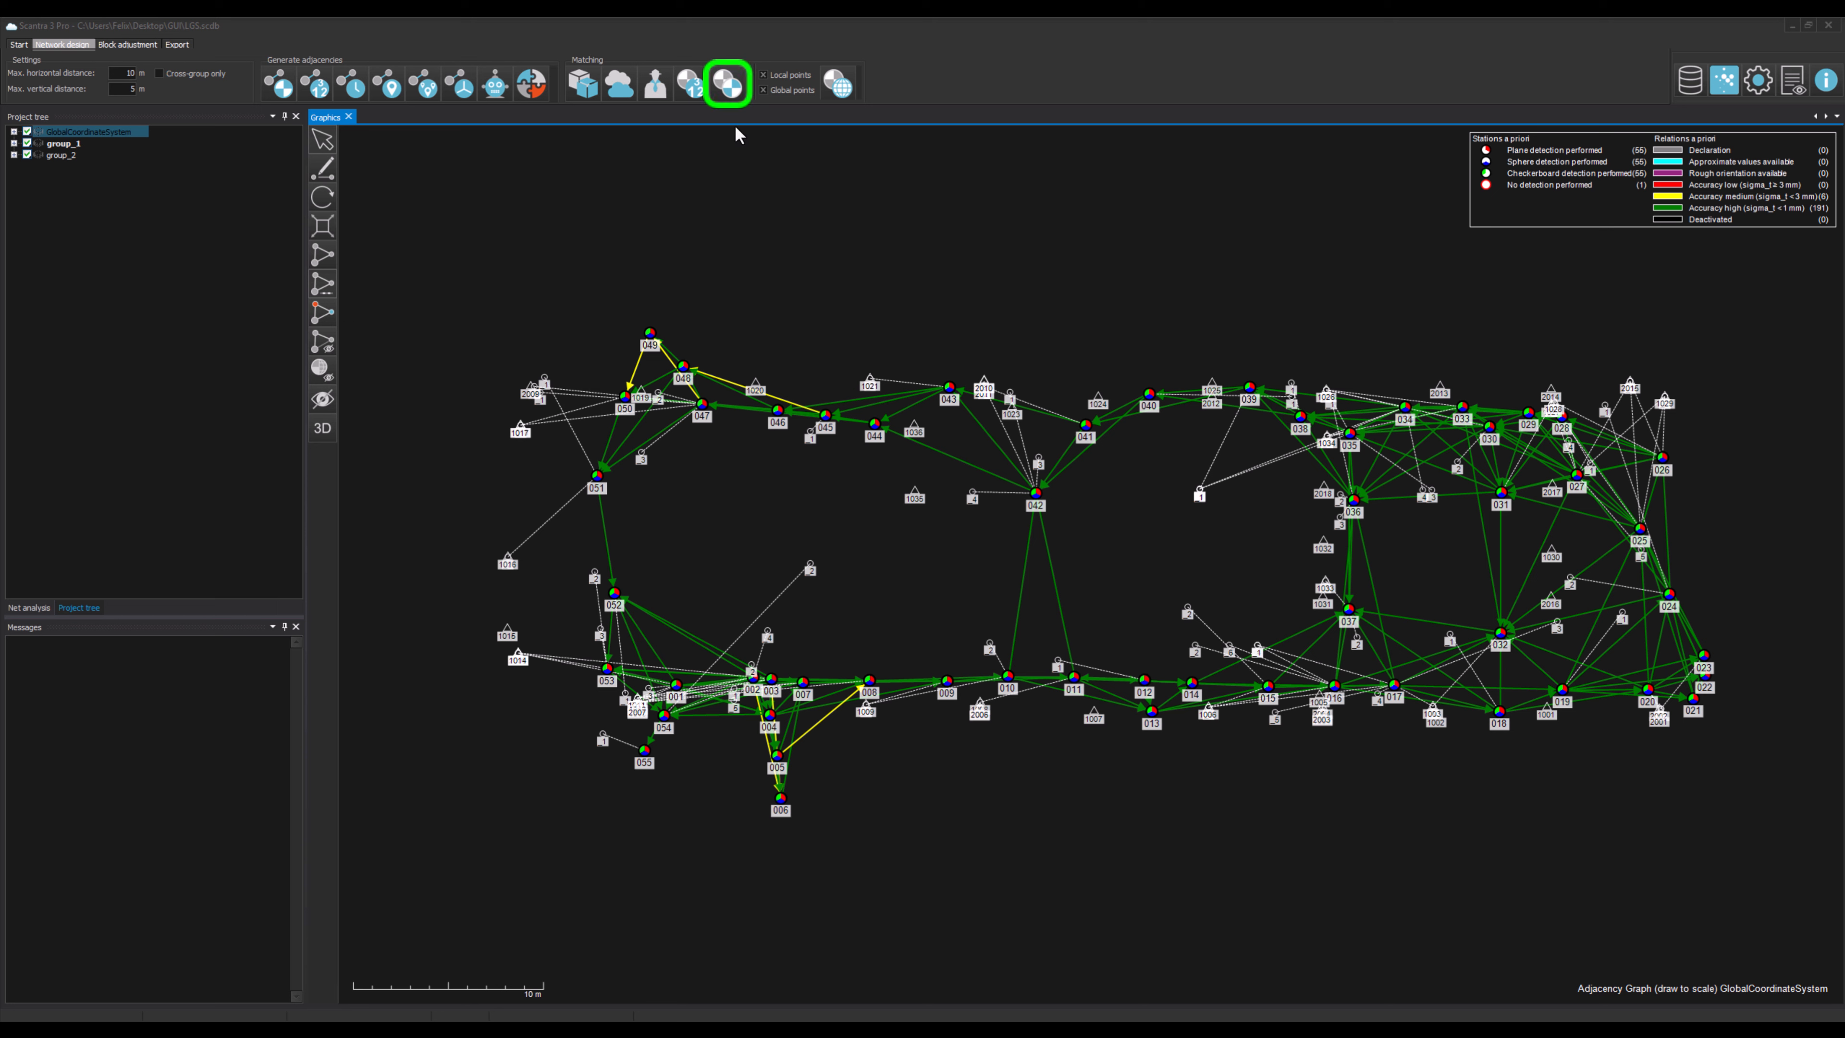
Step: Run local point matching and review the resulting point identities list
left_click(727, 84)
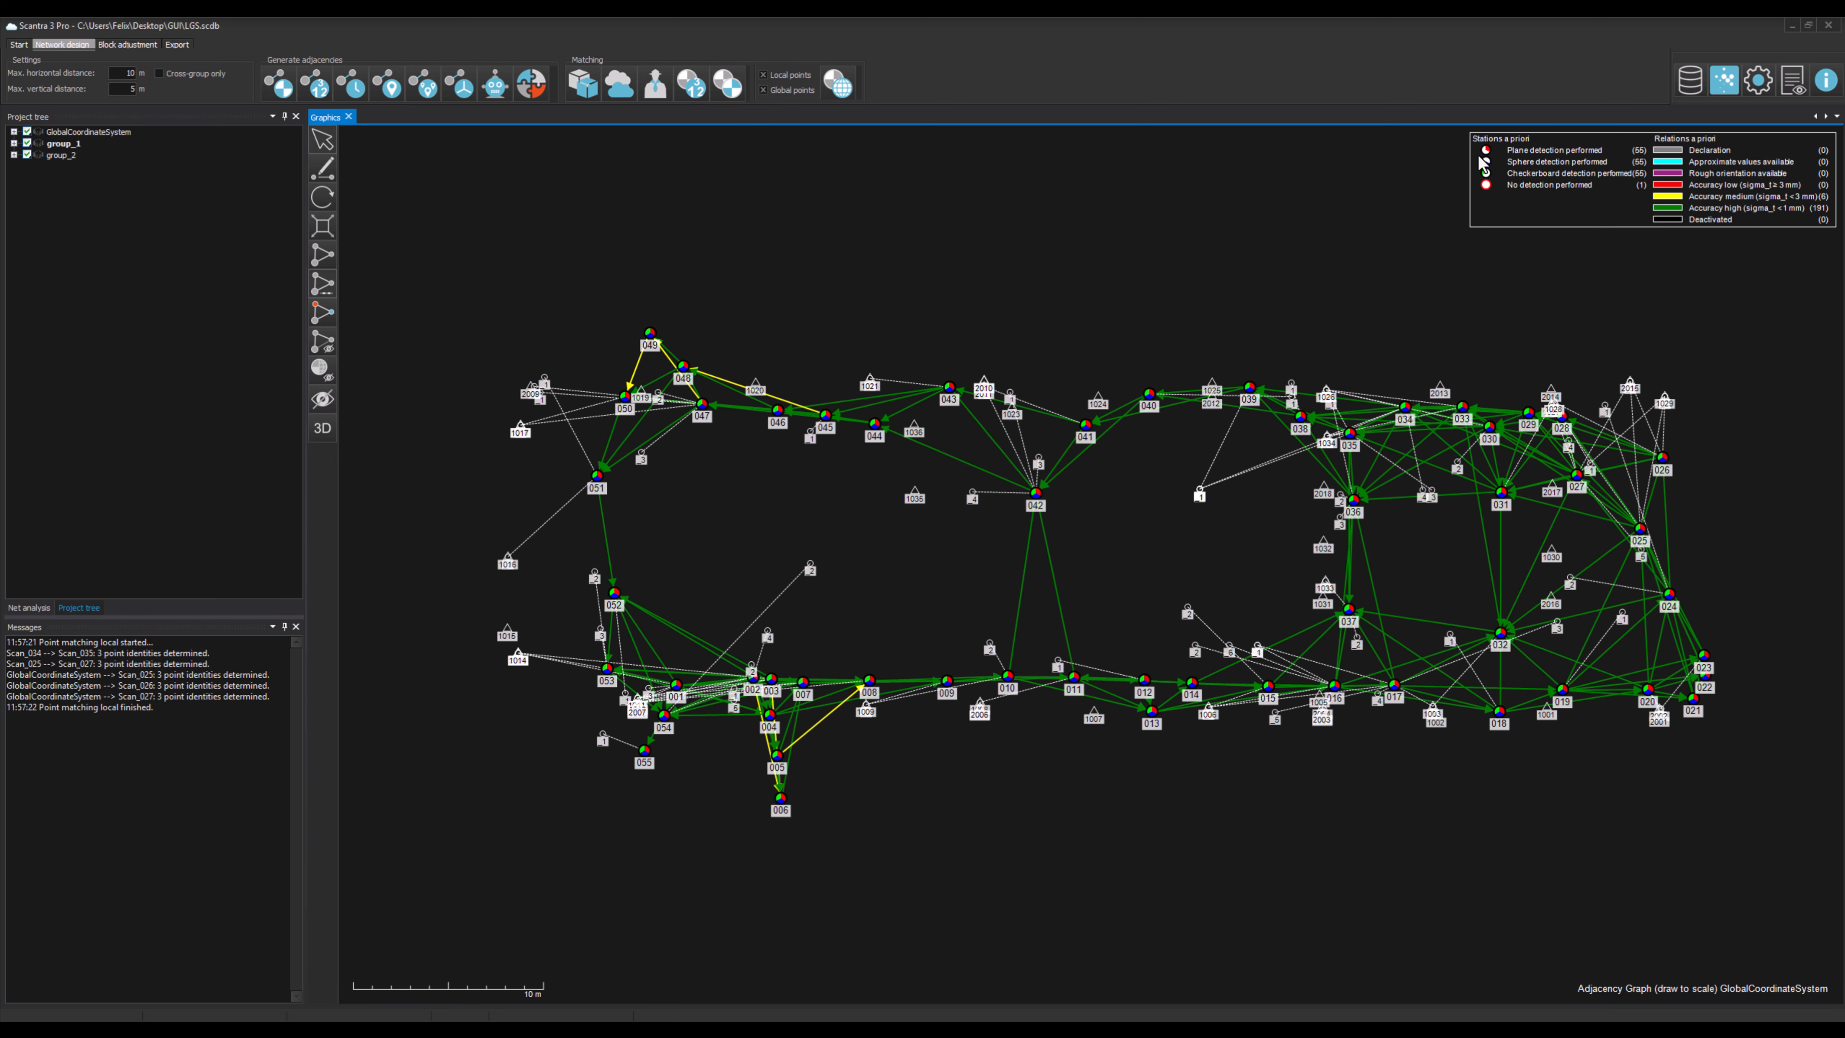
left_click(1690, 82)
left_click(1711, 153)
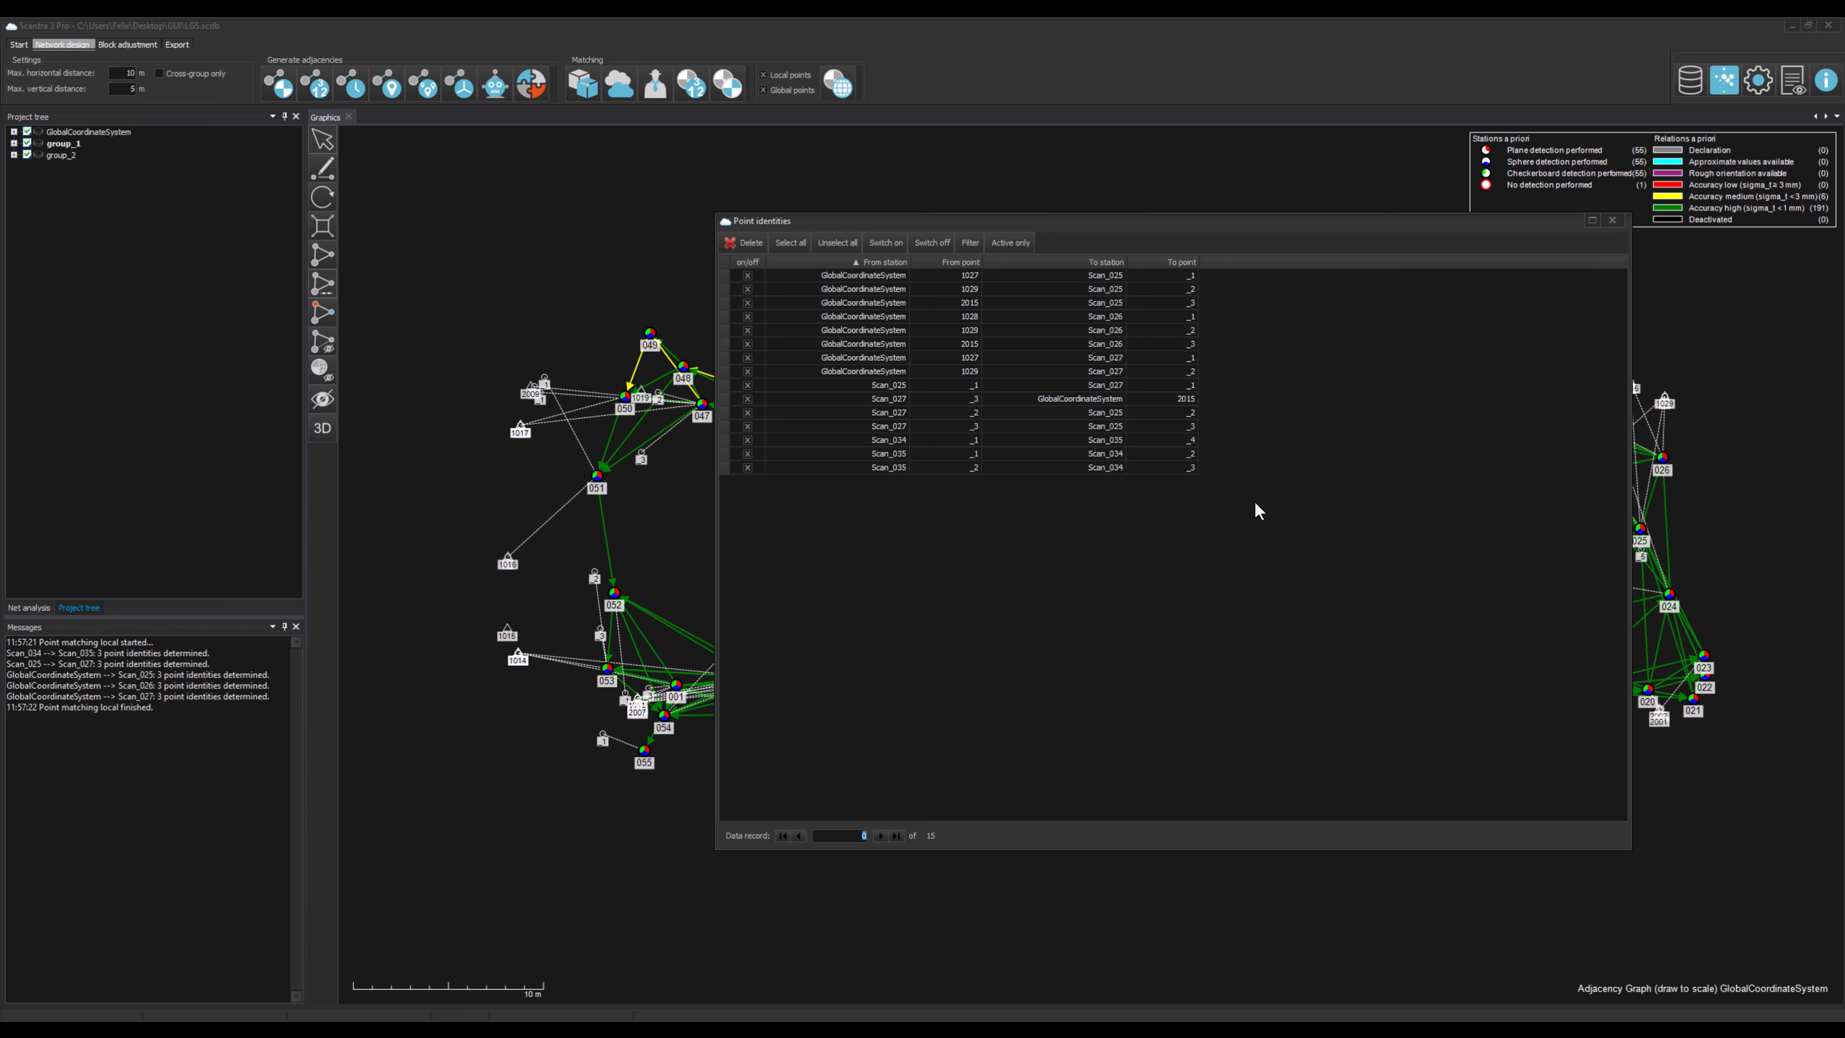
left_click(1612, 220)
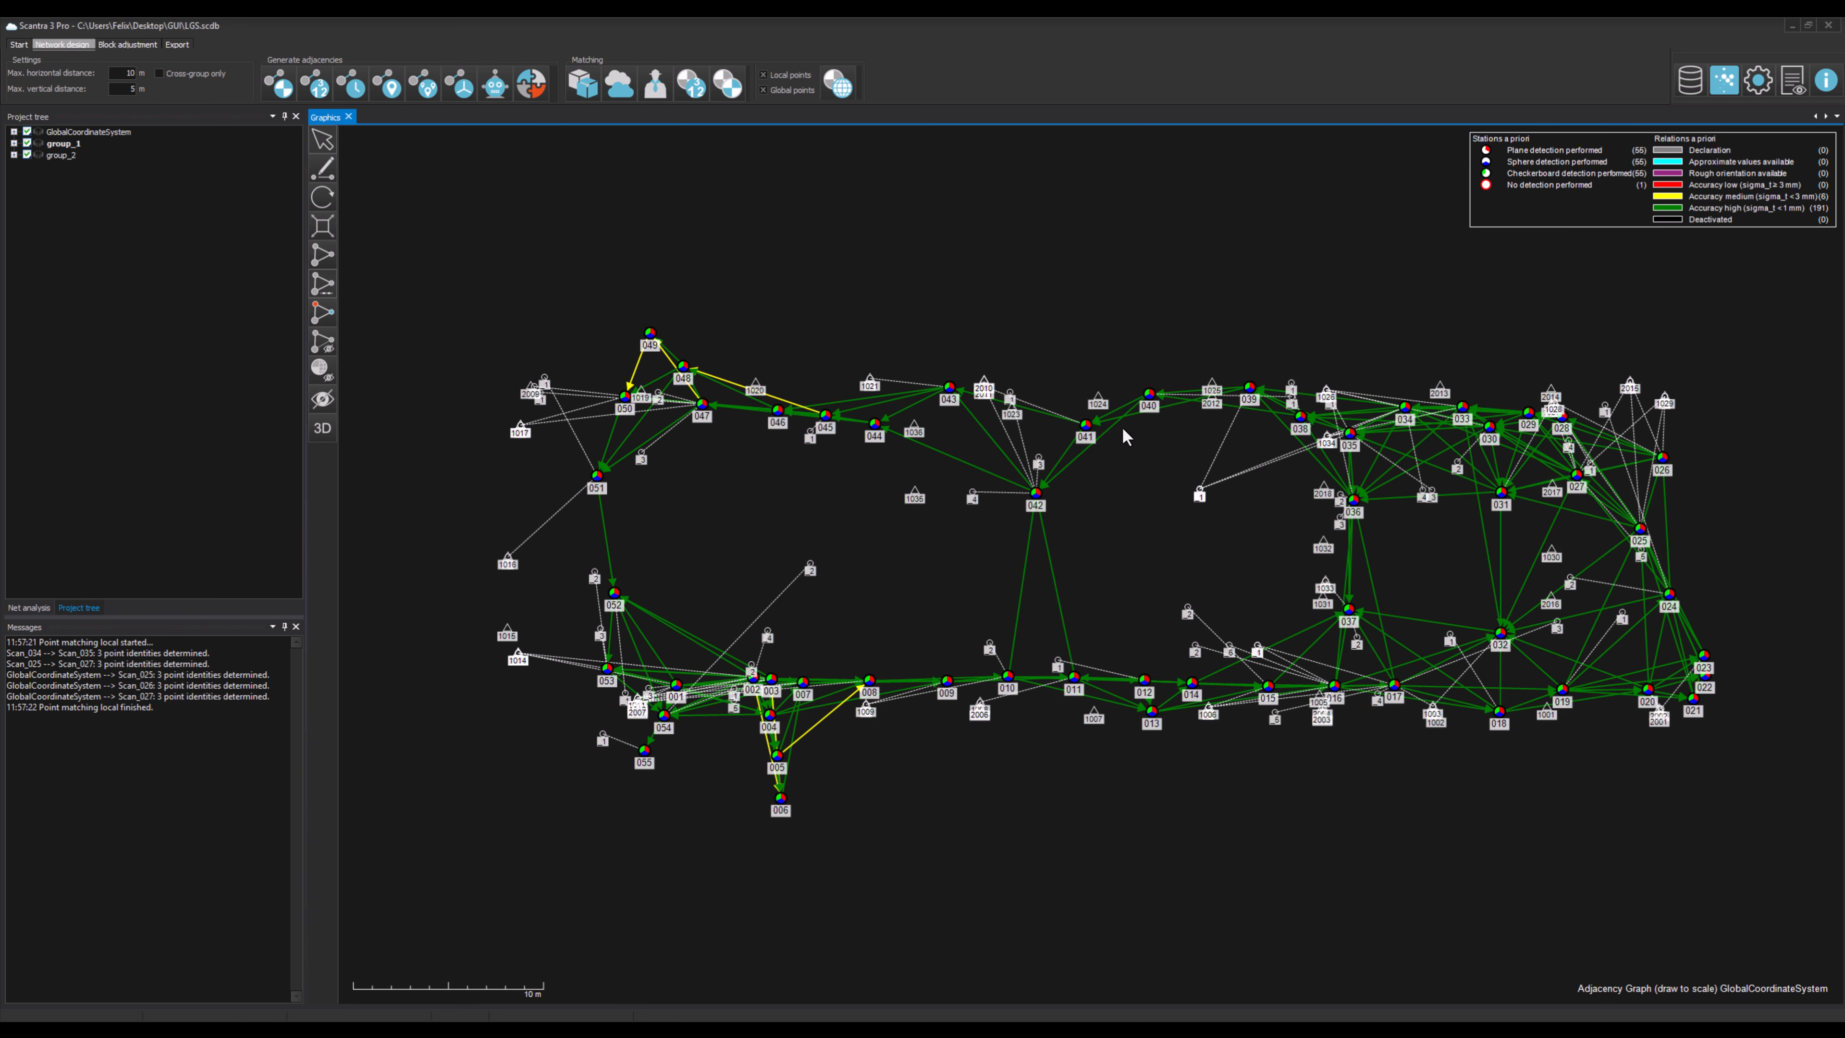
Step: Run global point matching and scroll through the updated point identities list
left_click(841, 88)
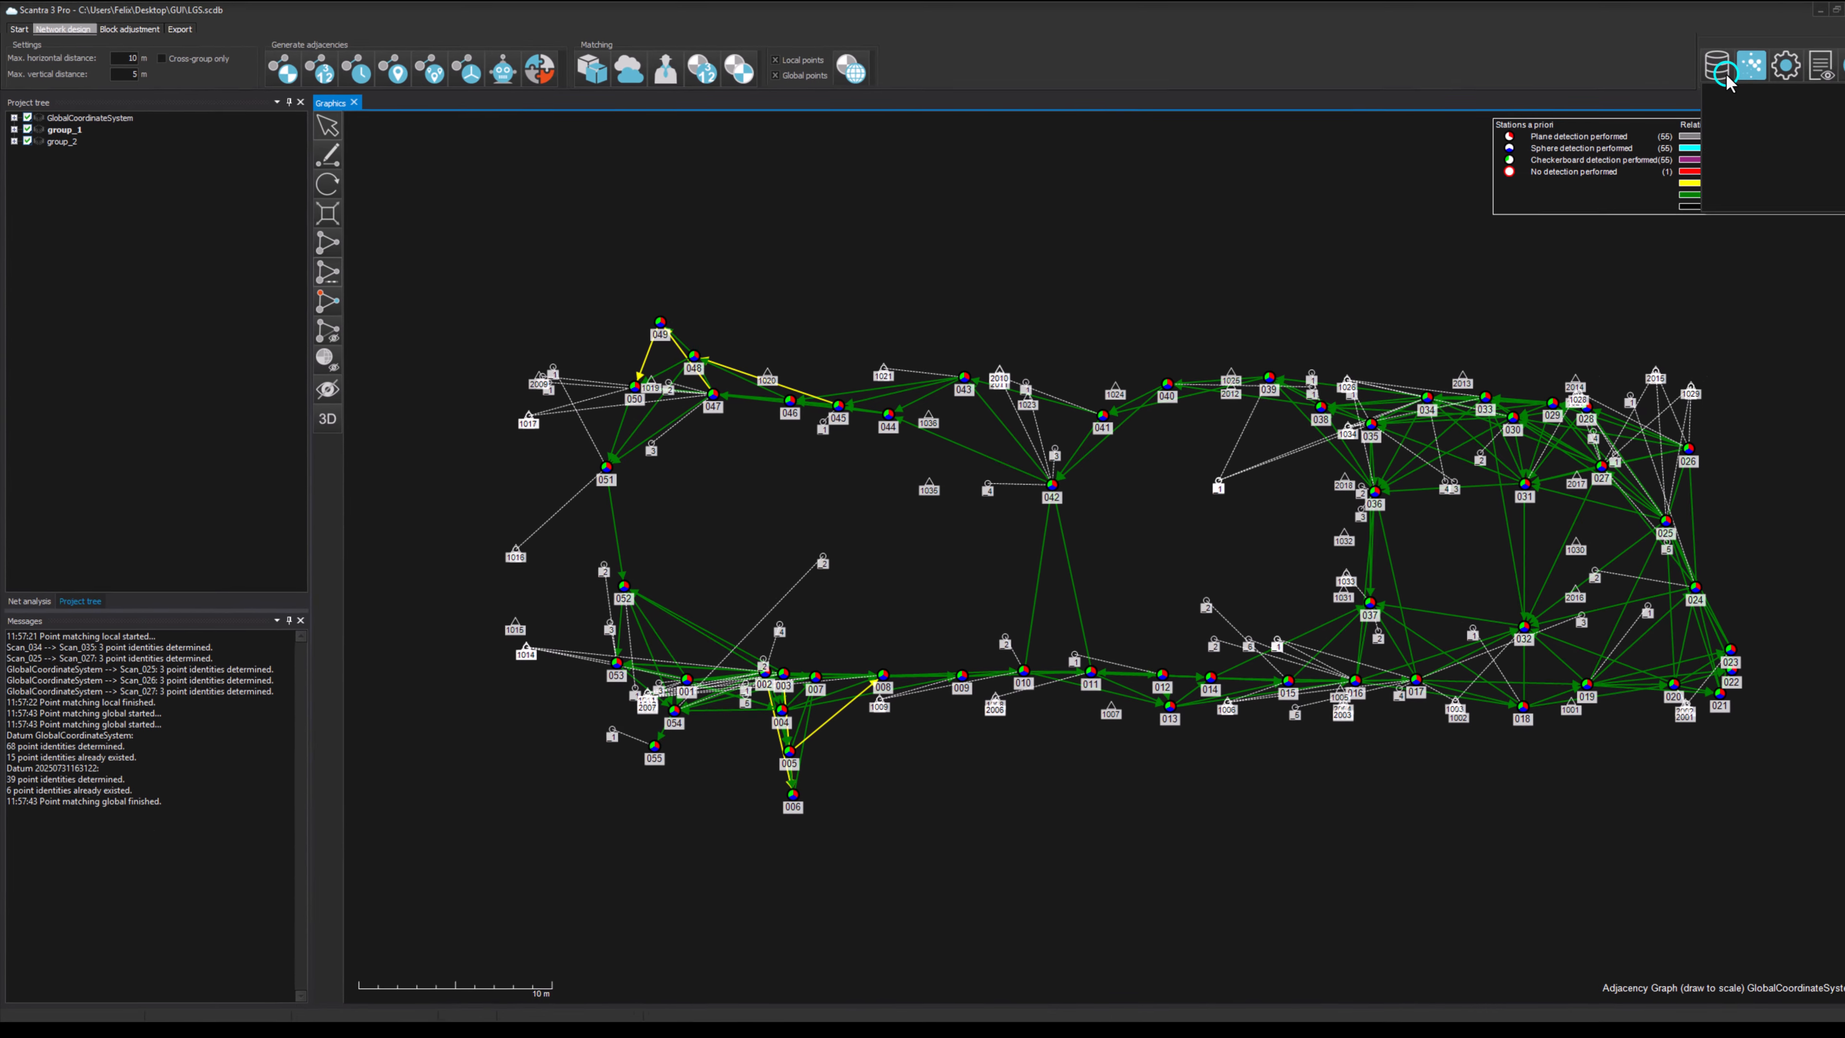
left_click(1725, 74)
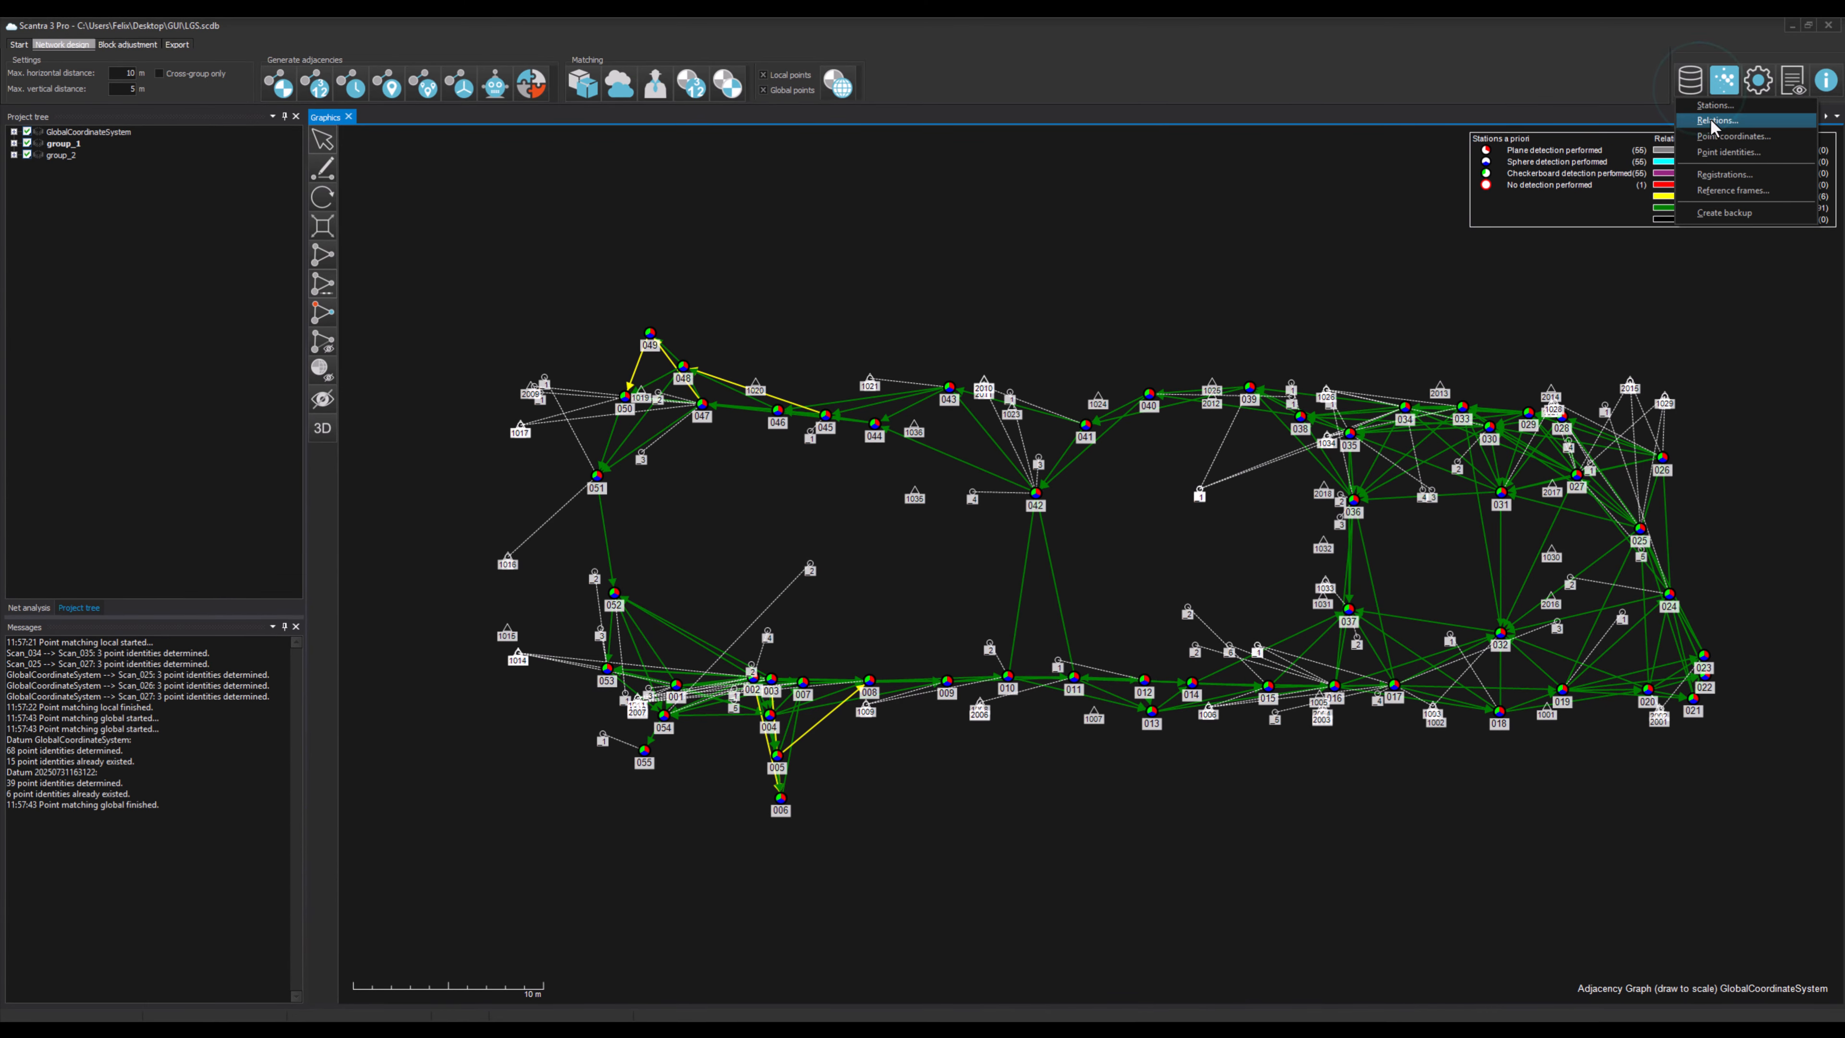
left_click(1757, 144)
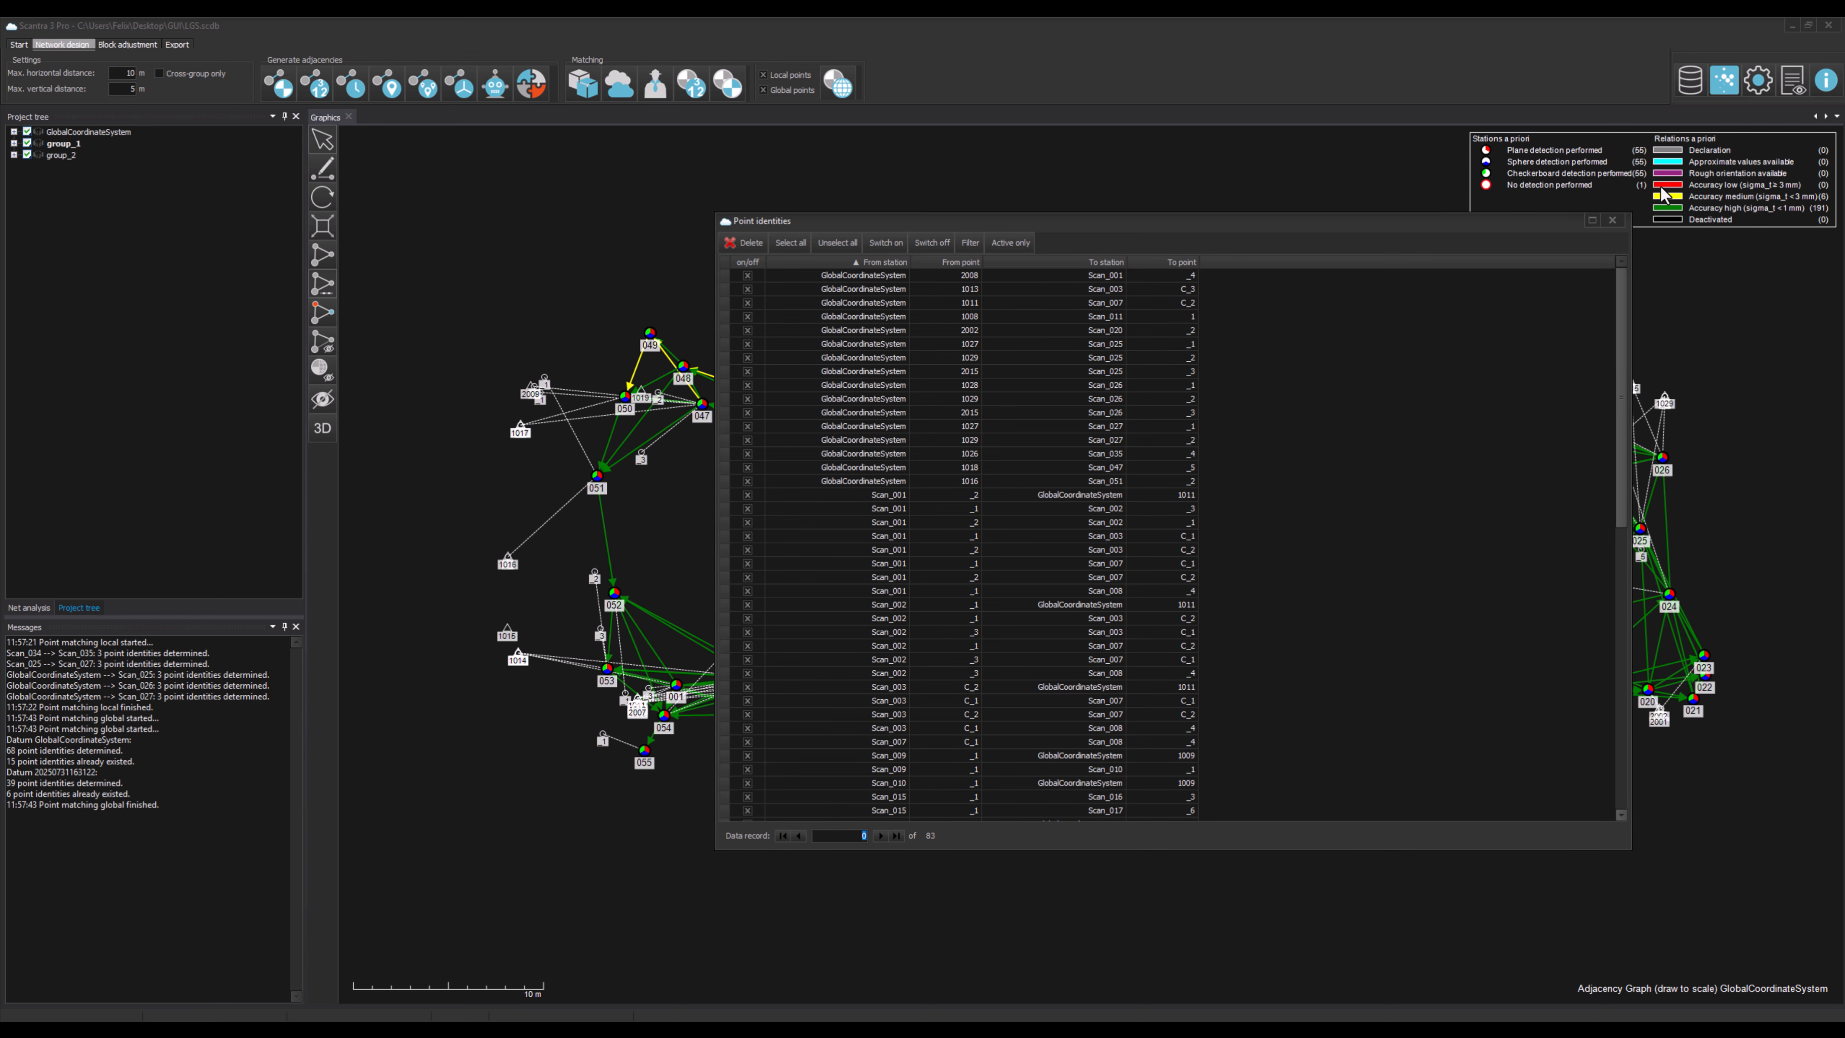
scroll(1307, 469, "down", 4)
scroll(1308, 476, "down", 10)
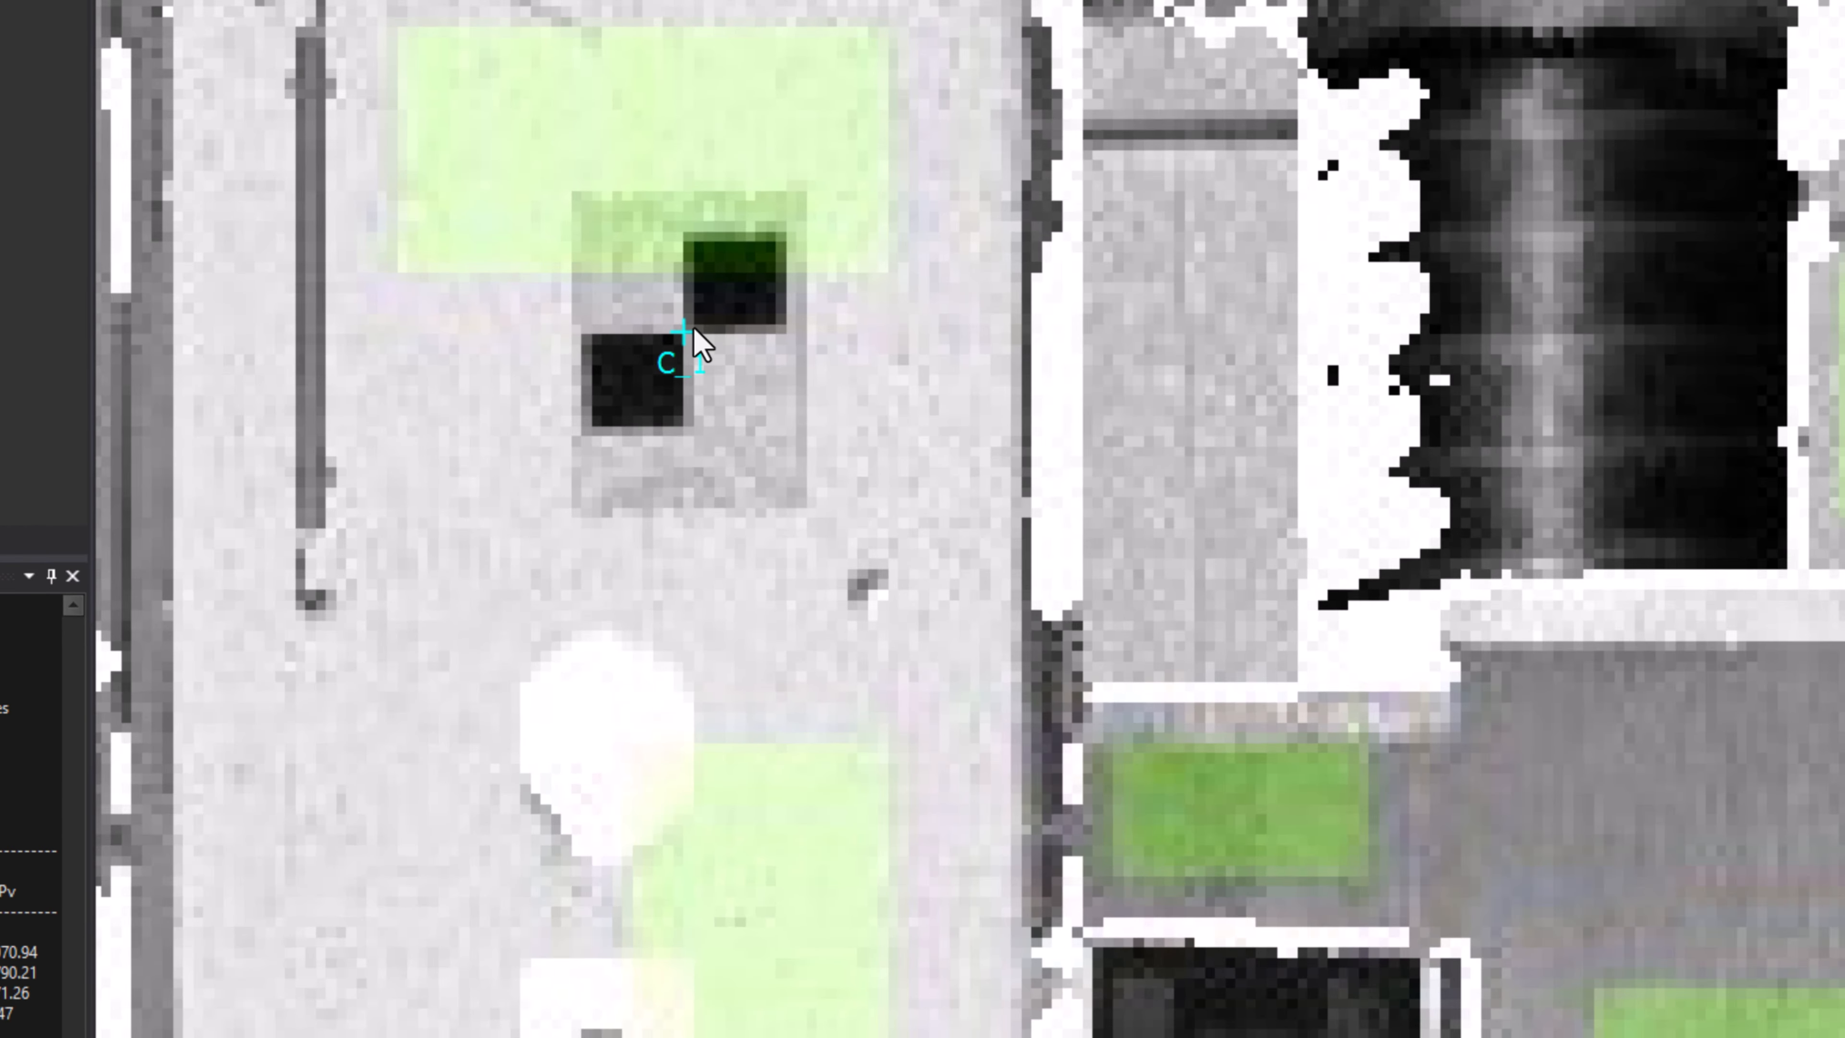
Step: Link local point C_1 in the scan image to global point 1009
right_click(622, 495)
mouse_move(958, 563)
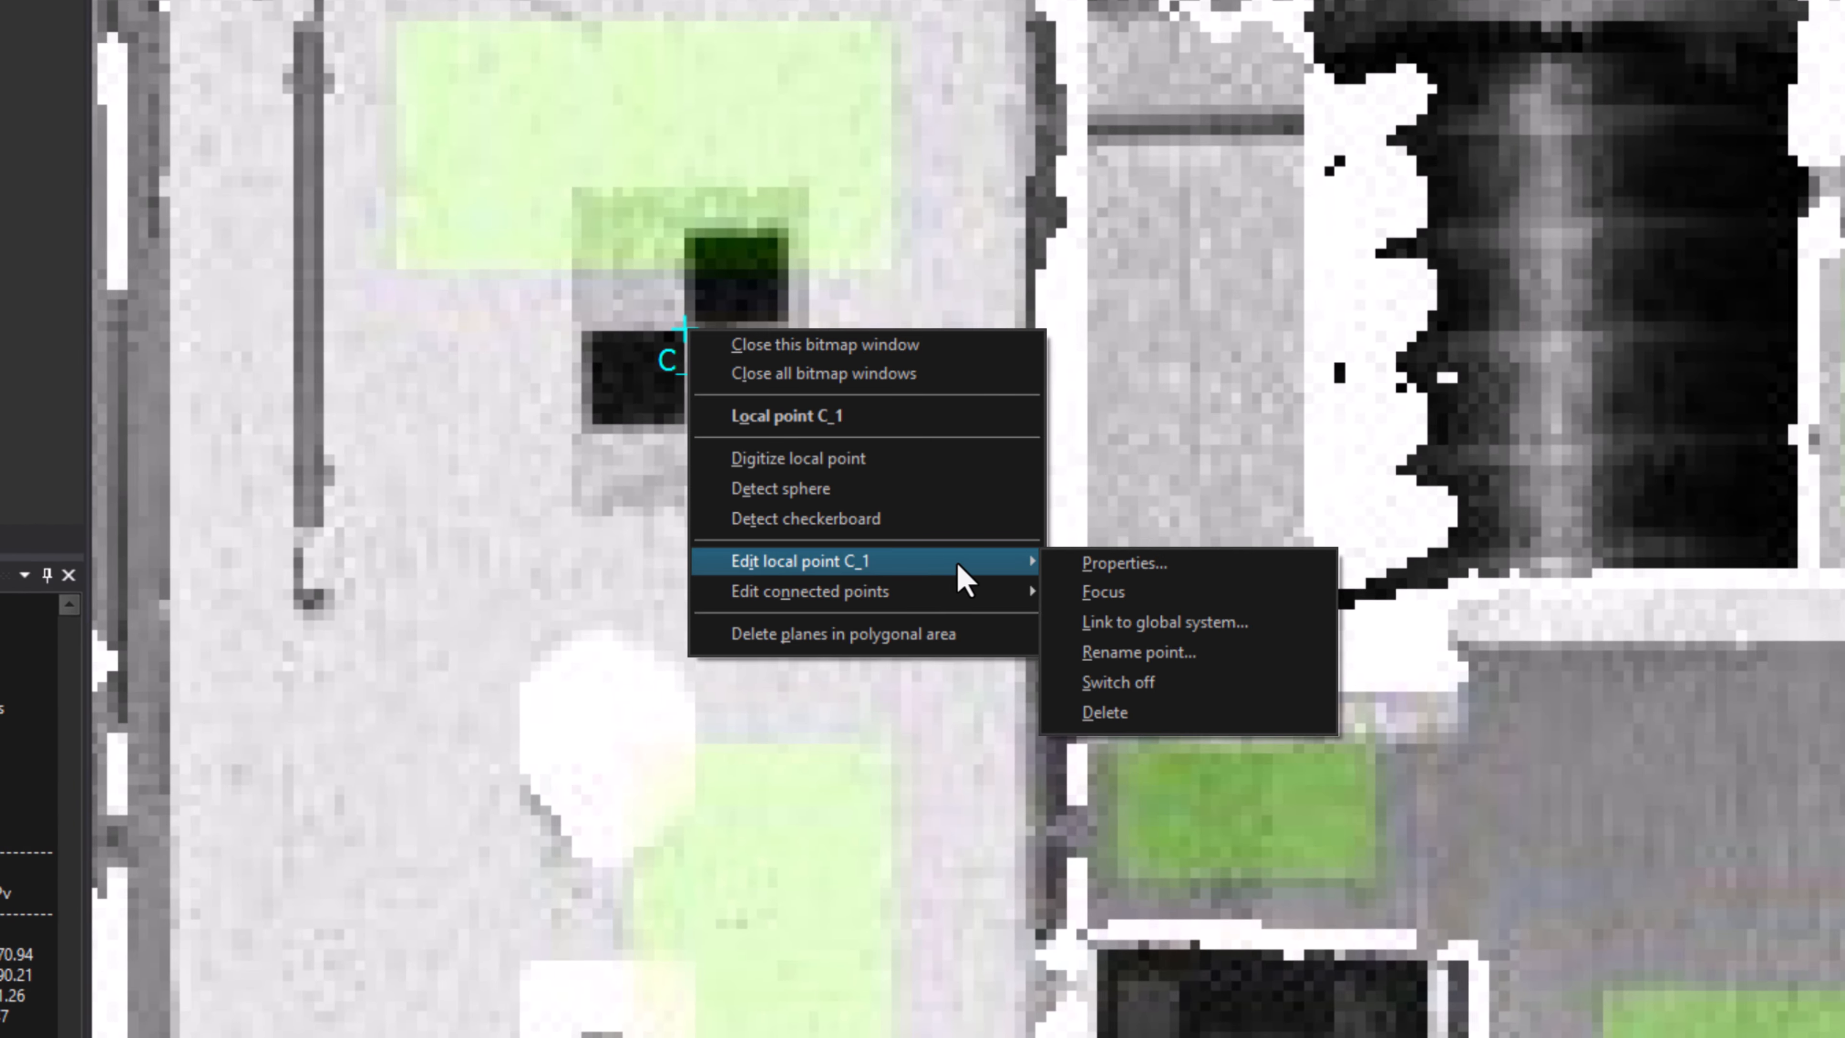
left_click(1293, 623)
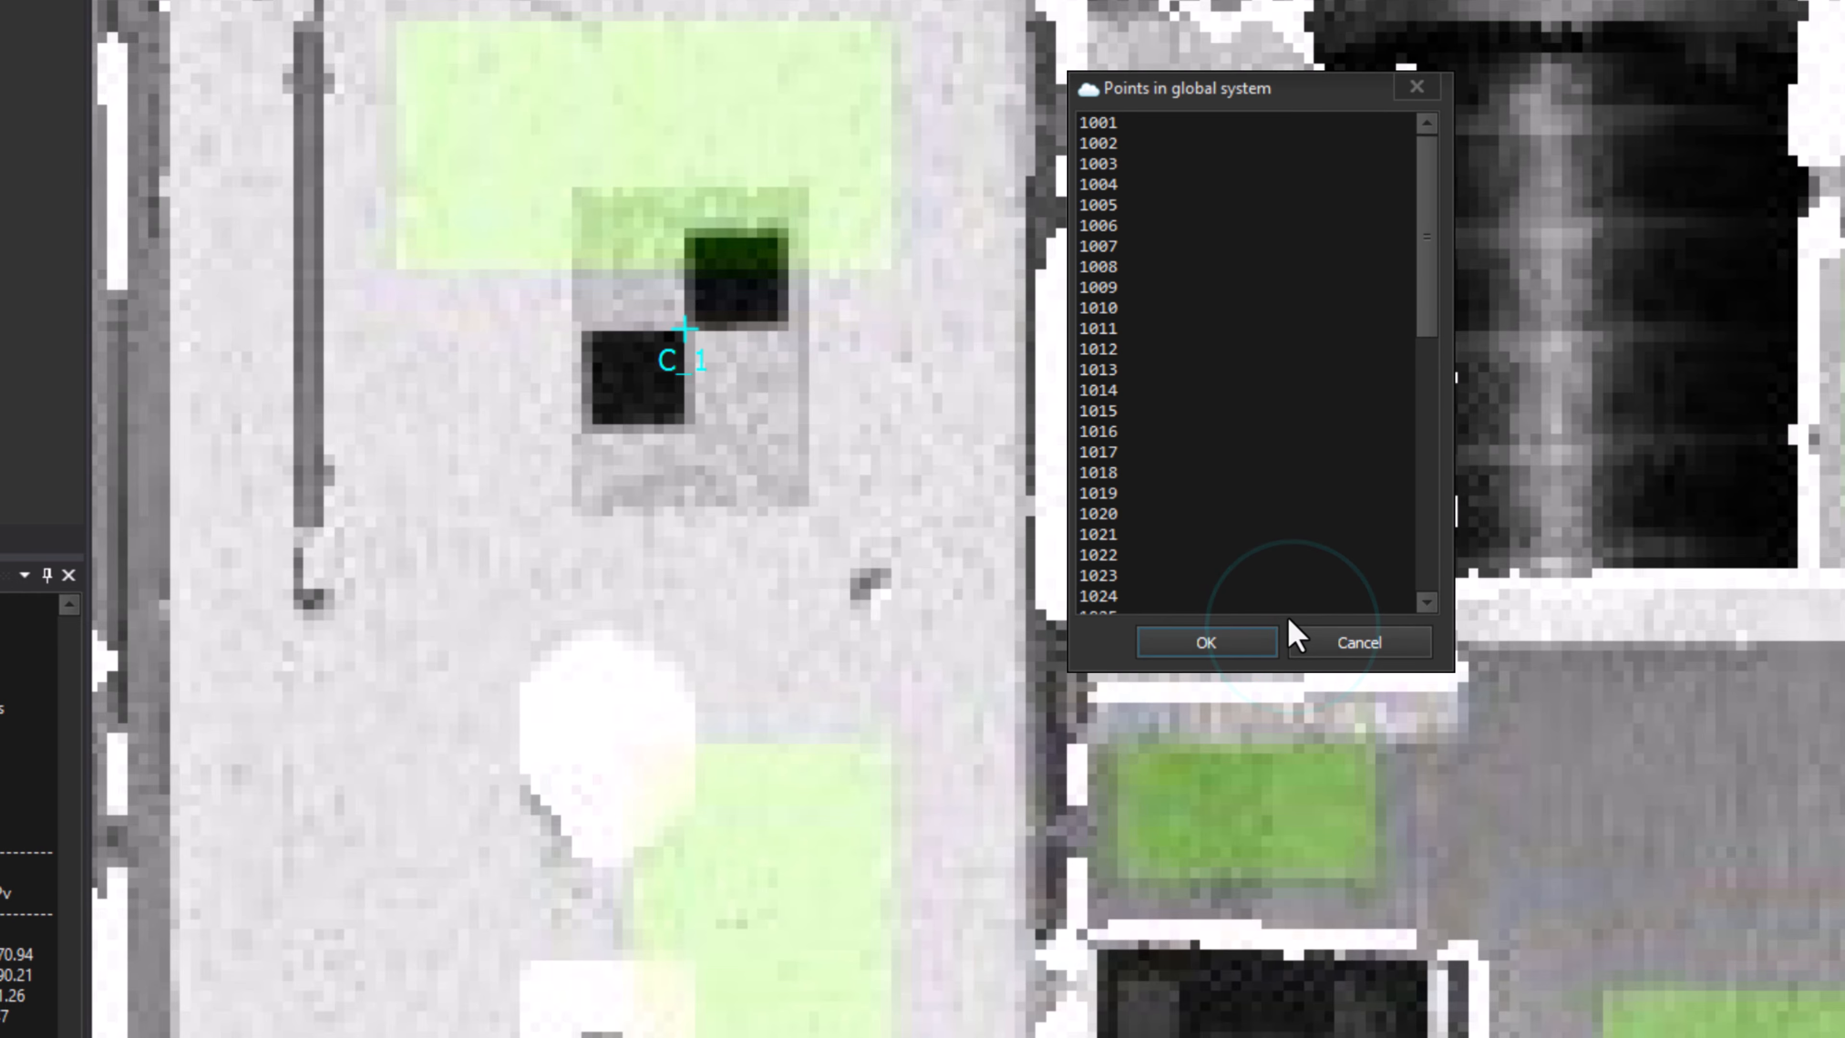
left_click(1138, 287)
left_click(1206, 643)
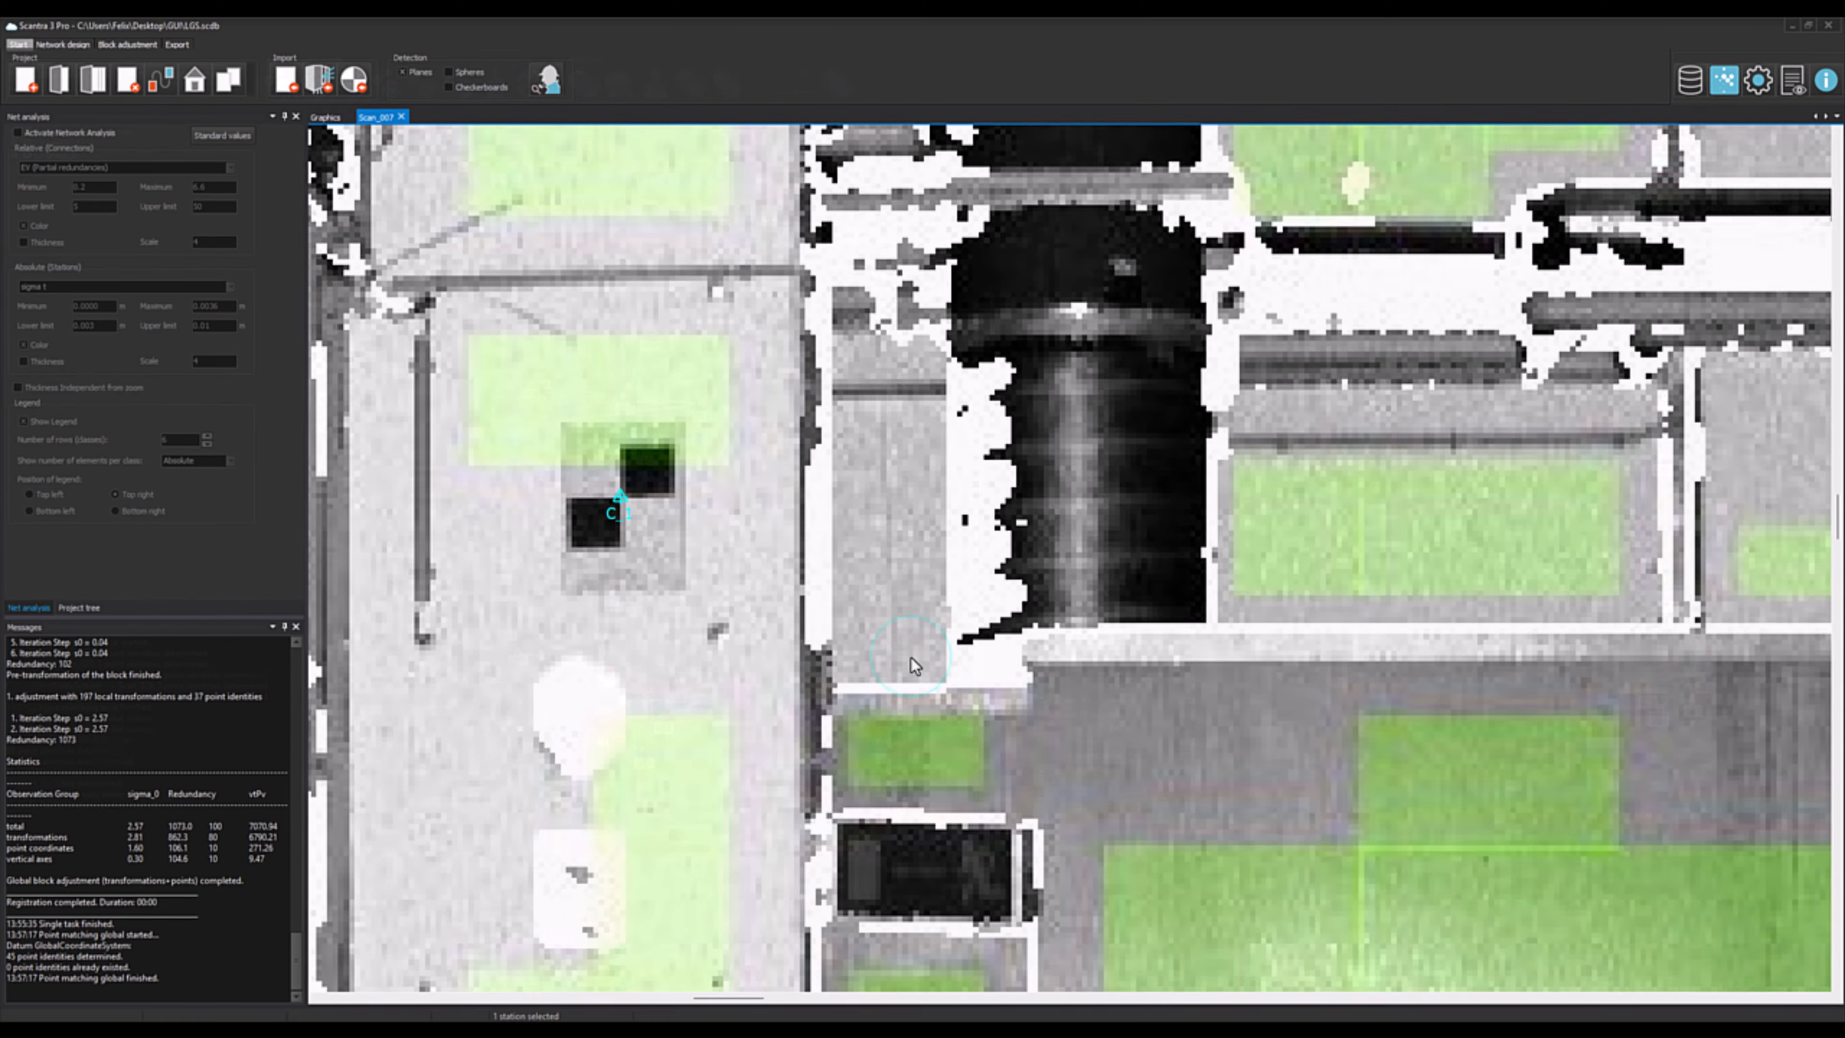